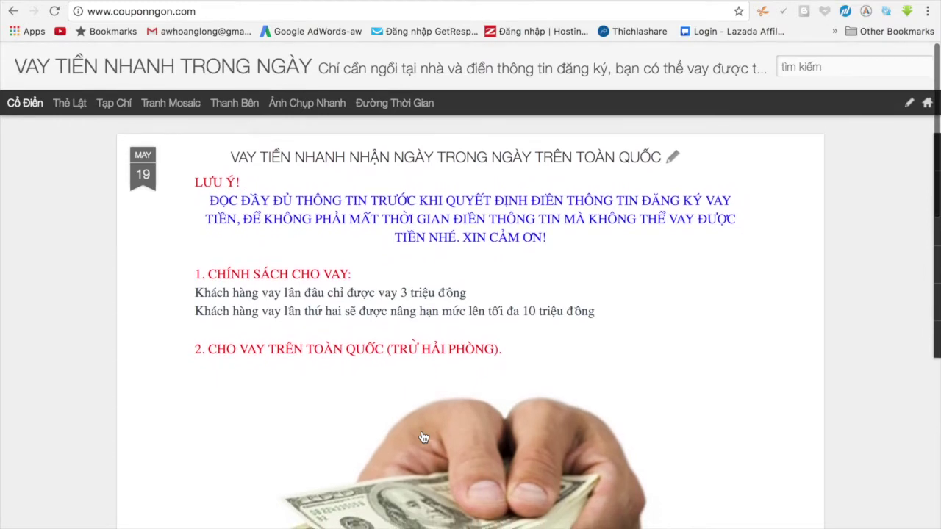
# - Open the website canvaytien.info in a new tab
pyautogui.press('super+t')
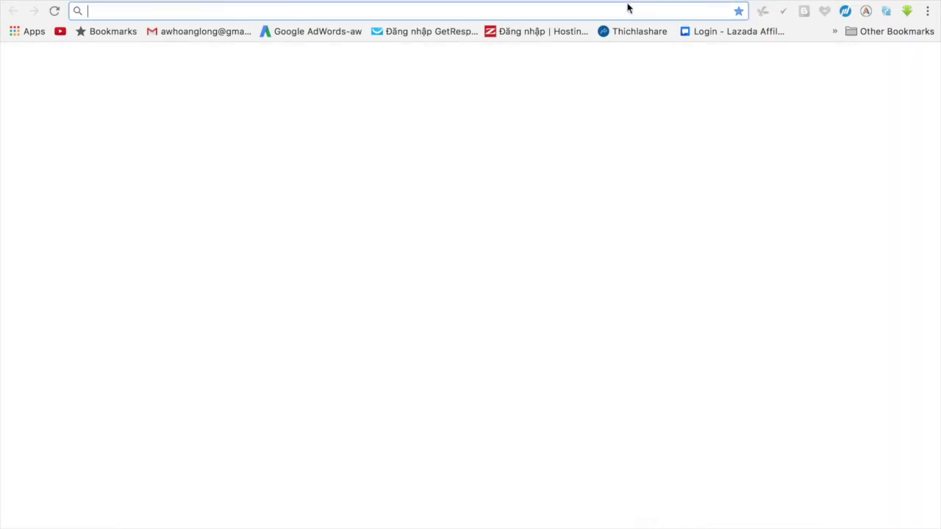
pyautogui.write('canvaytien.info')
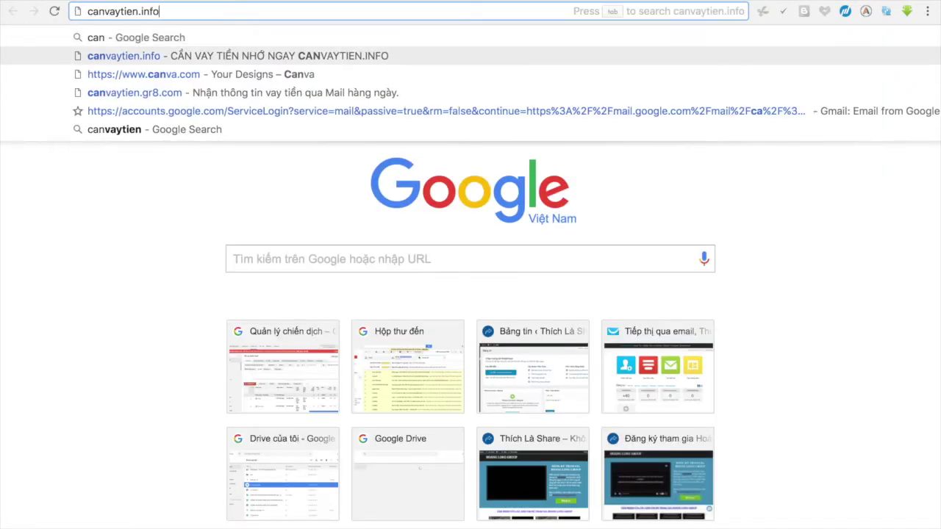
pyautogui.press('Return')
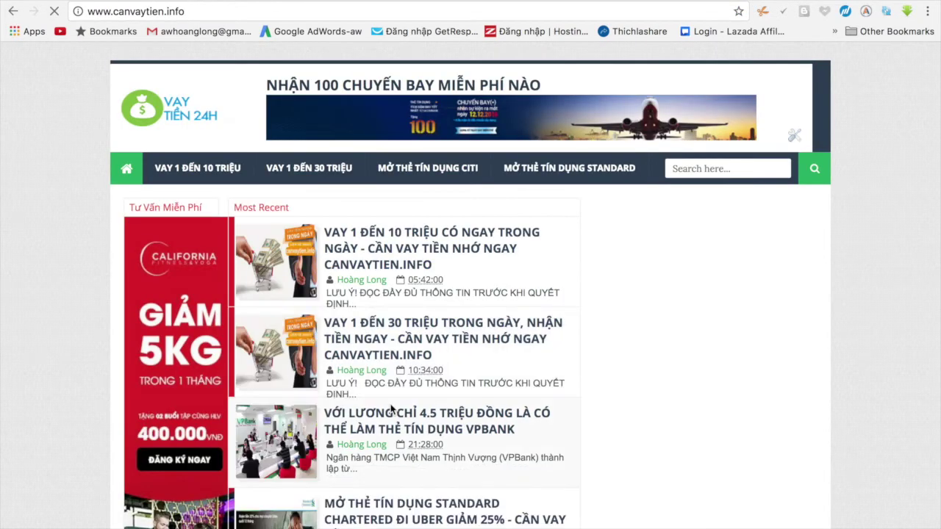
# - Examine the canvaytien.info homepage layout from its header and menu down to the footer
pyautogui.scroll(-1, 392, 410)
pyautogui.scroll(-5, 391, 410)
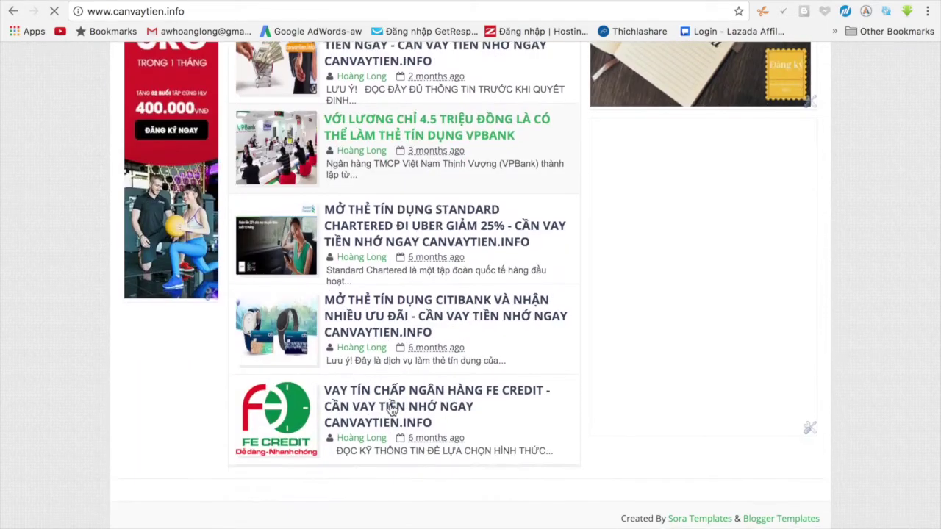
pyautogui.scroll(5, 392, 410)
pyautogui.scroll(-5, 392, 410)
pyautogui.scroll(4, 390, 407)
pyautogui.scroll(2, 391, 406)
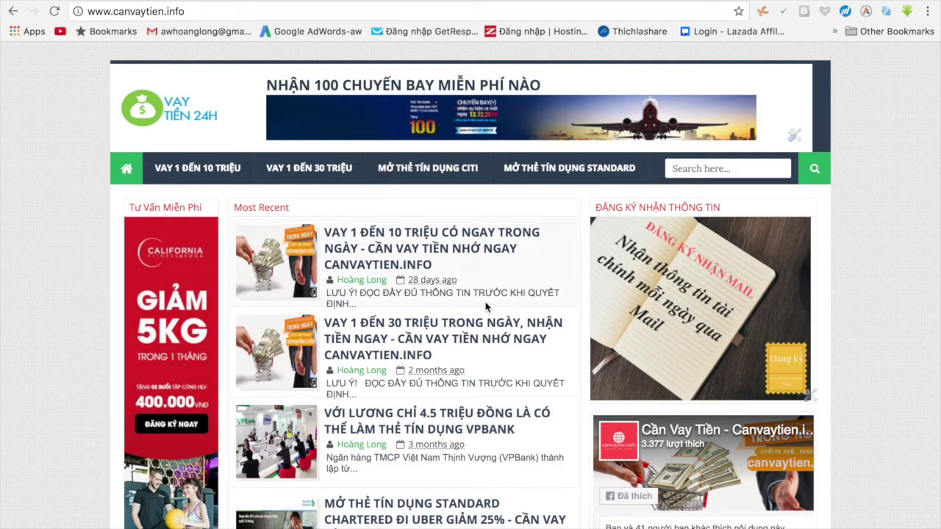
pyautogui.scroll(-3, 581, 336)
pyautogui.scroll(3, 581, 336)
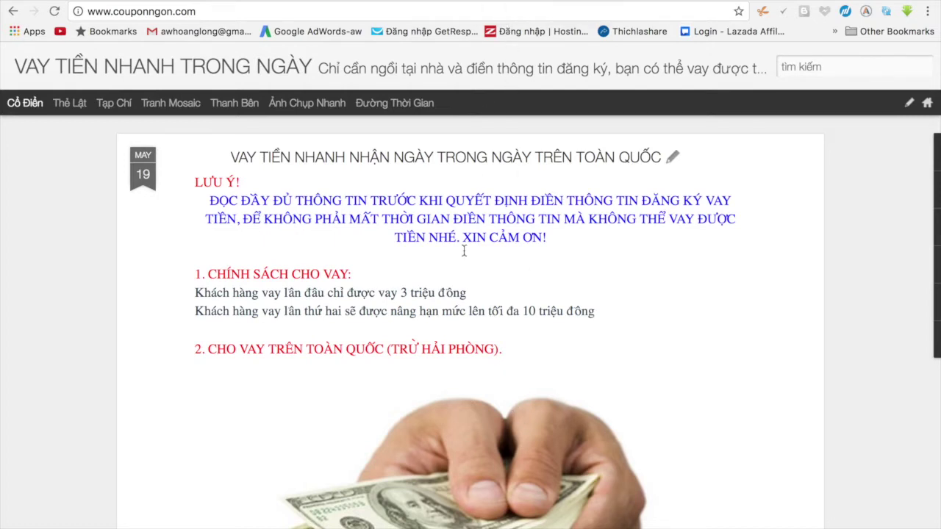
# - Review the loan post and default layout of the couponngon.com blog
pyautogui.scroll(-4, 483, 366)
pyautogui.scroll(4, 483, 365)
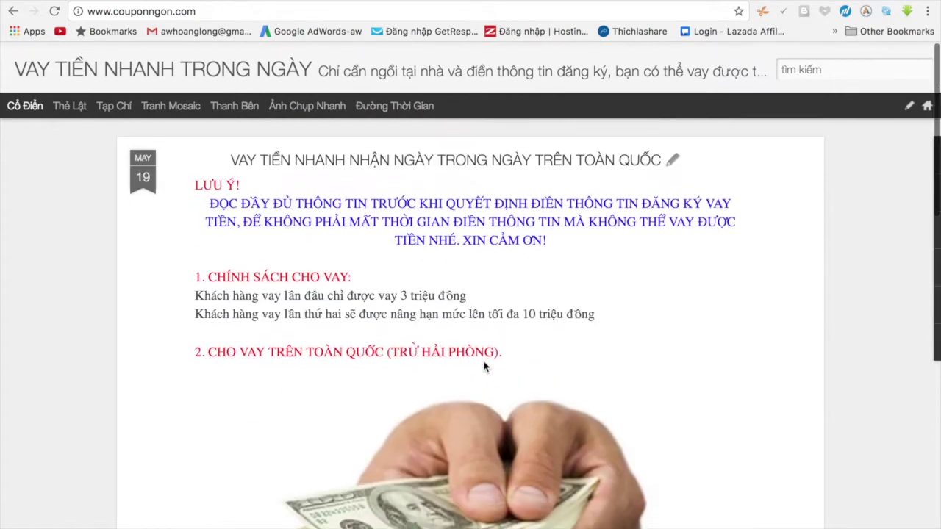
pyautogui.scroll(-2, 483, 366)
pyautogui.scroll(2, 484, 365)
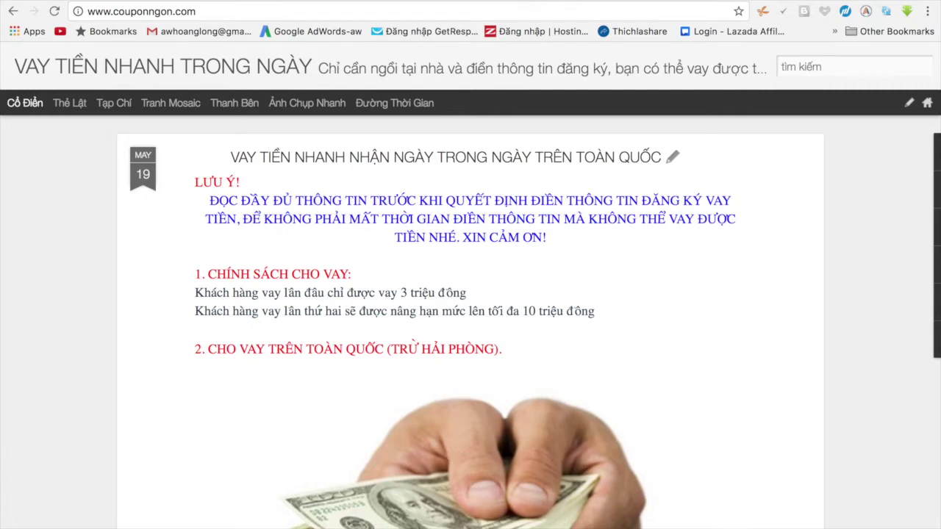
pyautogui.click(500, 1)
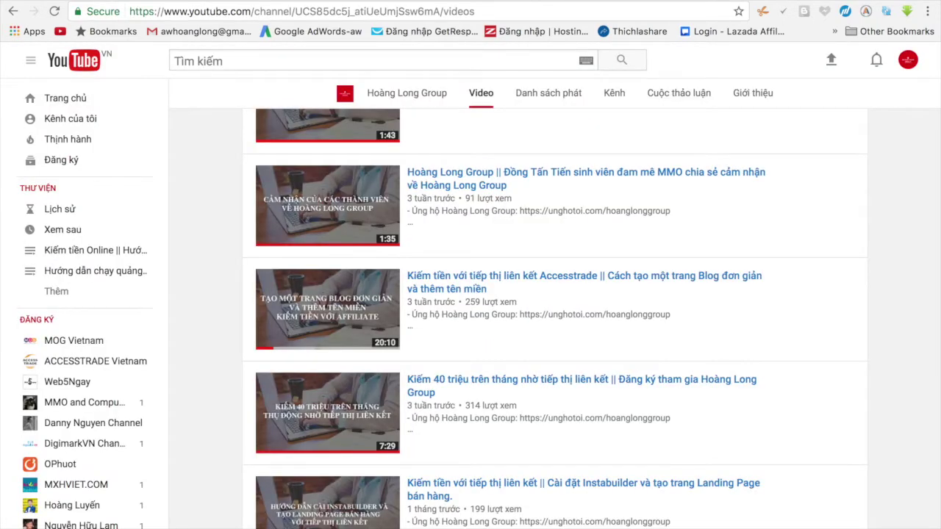
pyautogui.click(382, 1)
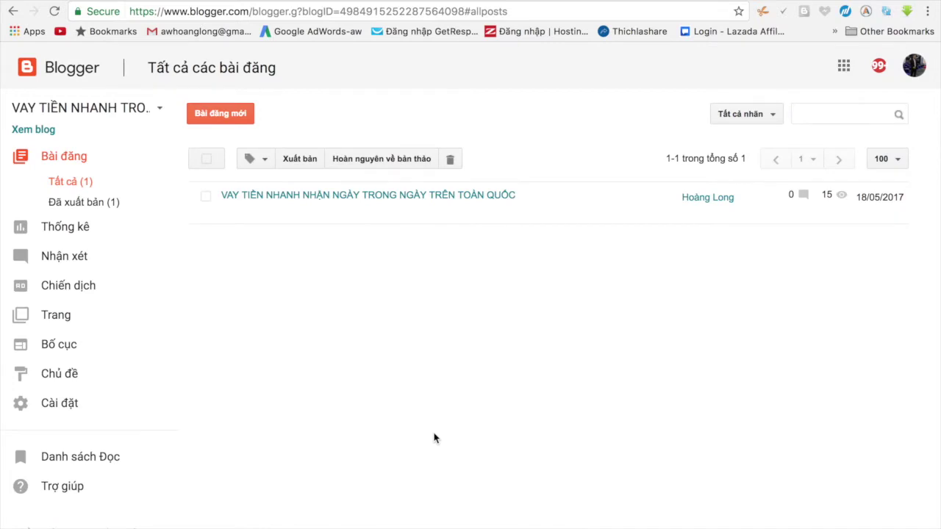
pyautogui.click(345, 11)
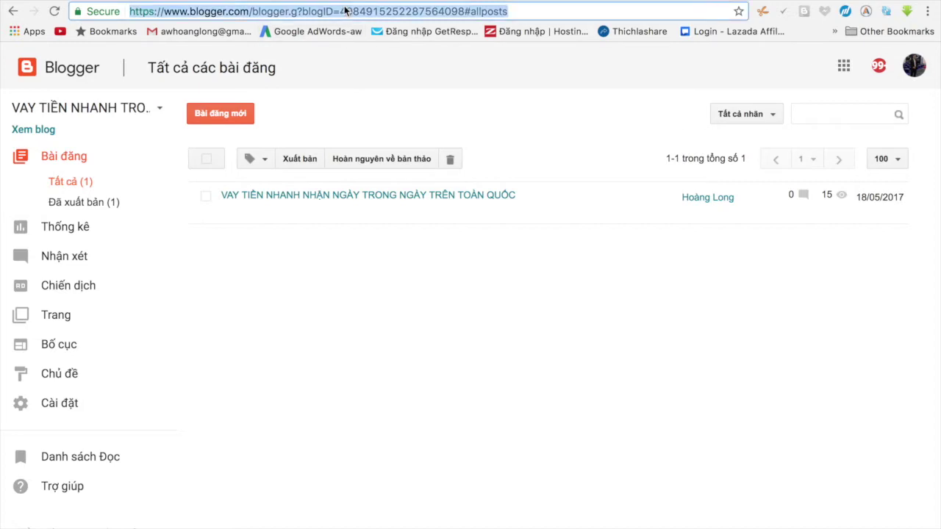
pyautogui.write('blo')
pyautogui.press('Down')
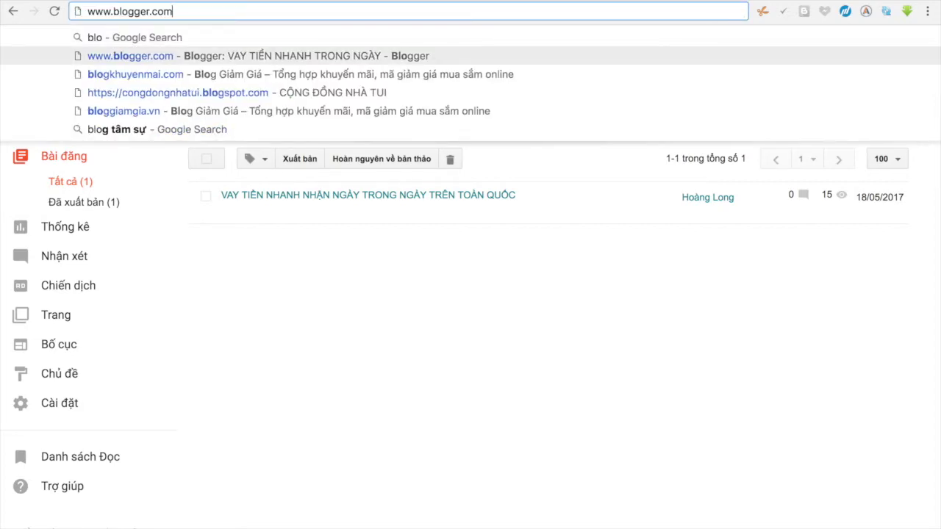
pyautogui.press('Return')
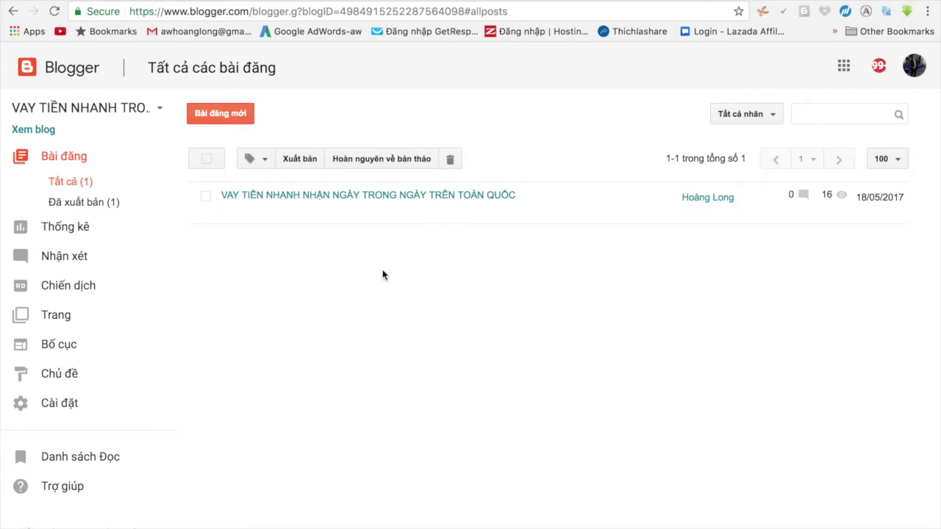
pyautogui.click(52, 375)
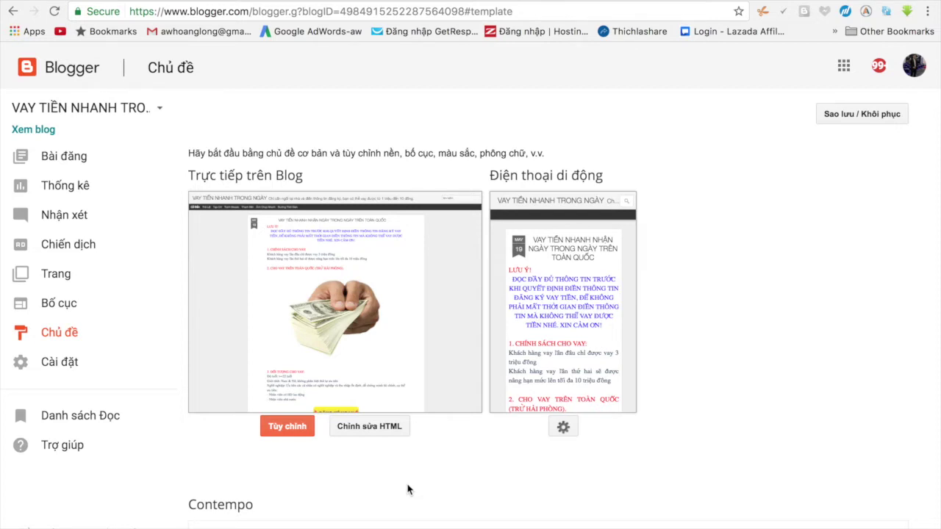
# - Search Google in a new tab for "giao diện blogspot đơn gian"
pyautogui.press('super+t')
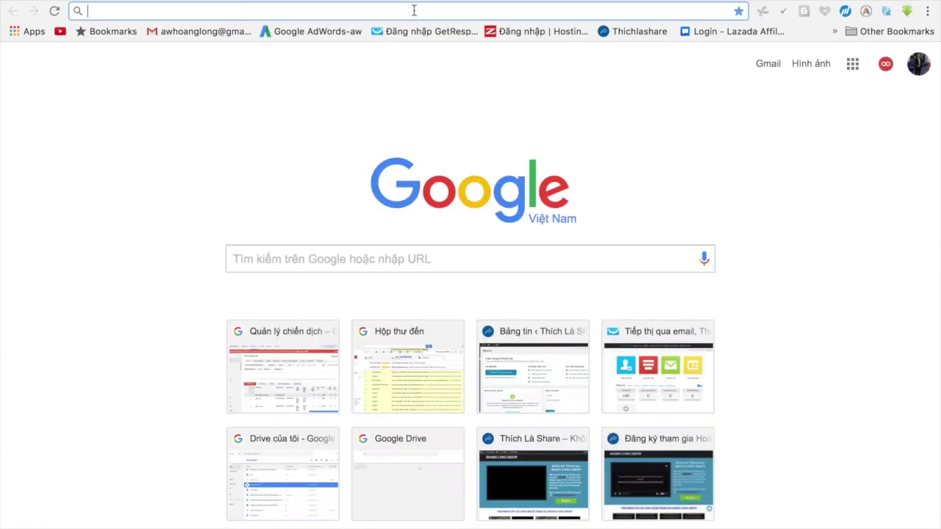
pyautogui.write('giao diện blogspot đơn gian')
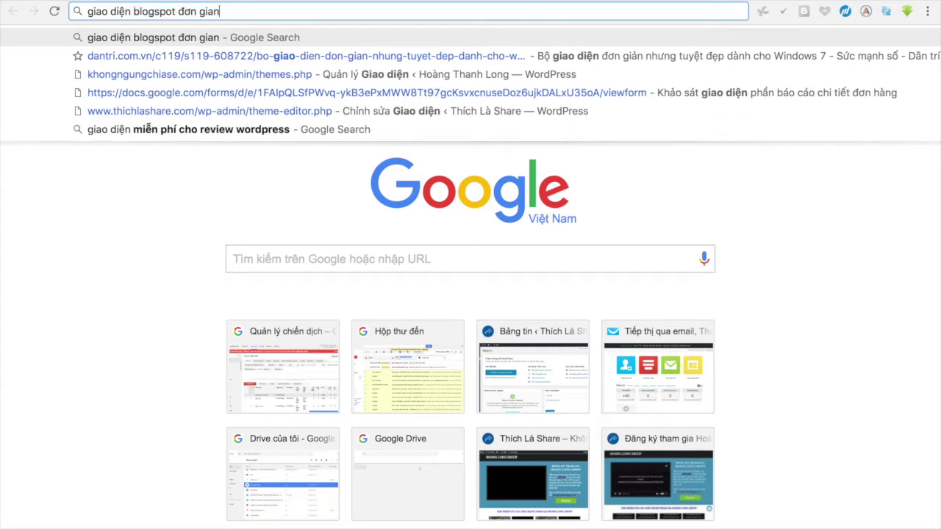
pyautogui.press('Down')
pyautogui.press('Up')
pyautogui.press('Return')
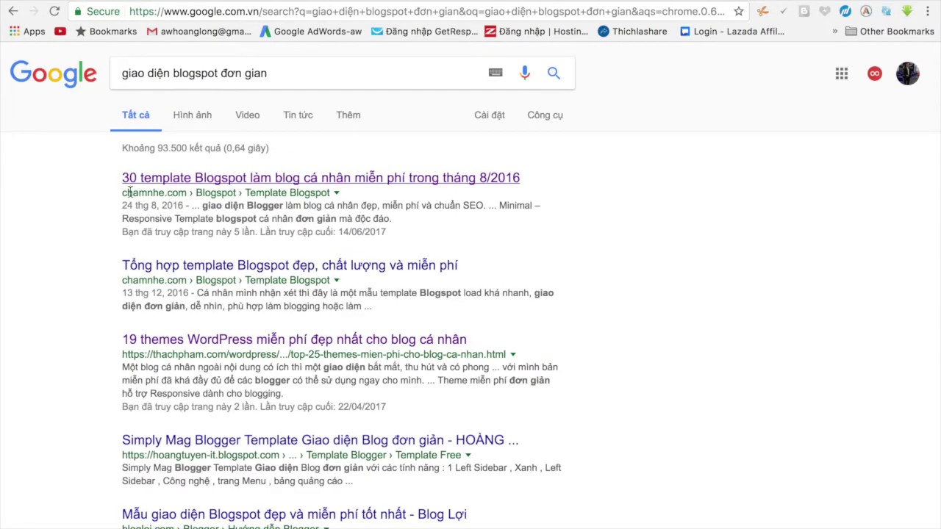
# - Look through the search results and open the chamnhe.com article on 30 free Blogspot templates for personal blogs
pyautogui.scroll(-5, 107, 391)
pyautogui.scroll(5, 105, 393)
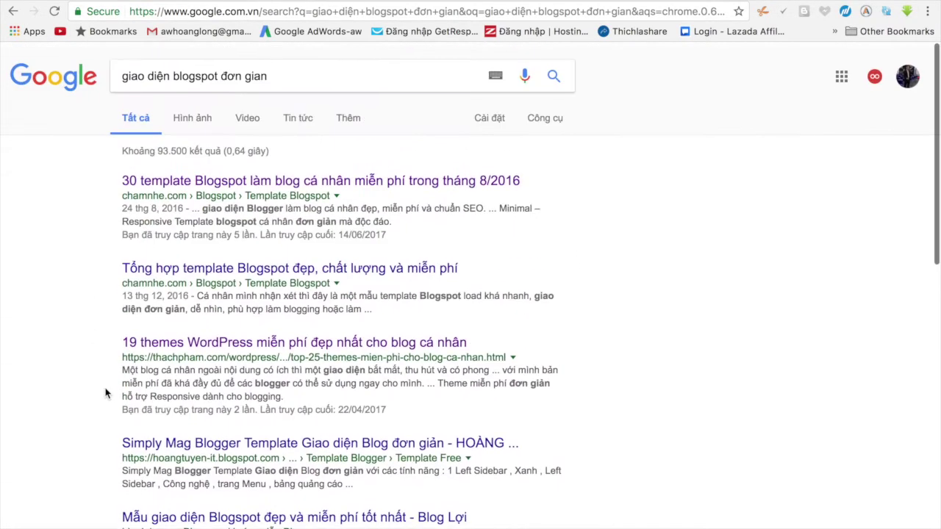
pyautogui.scroll(-15, 72, 280)
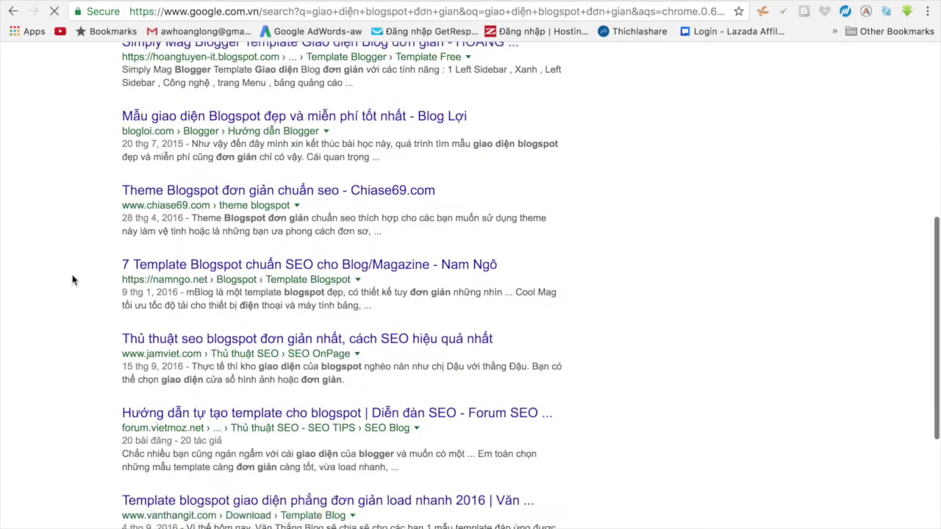
pyautogui.scroll(10, 72, 279)
pyautogui.scroll(5, 72, 279)
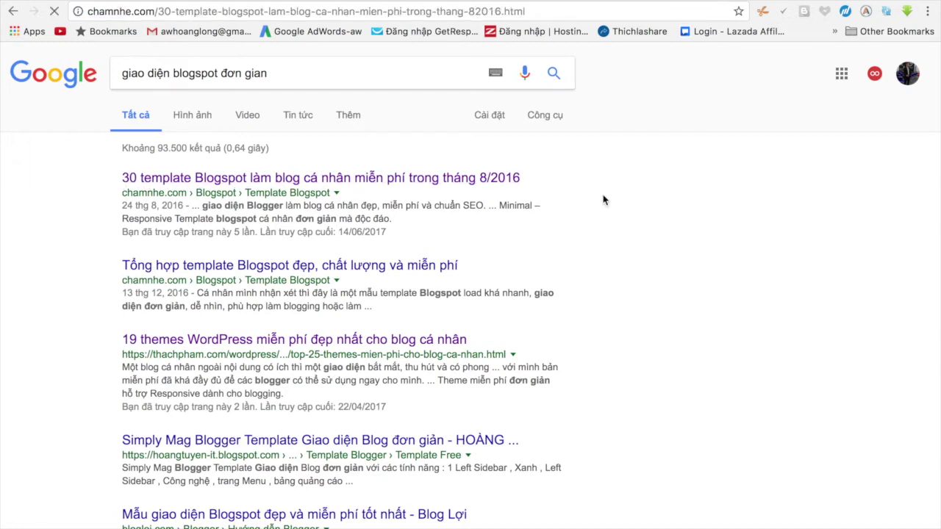
# - Browse the template previews in the chamnhe.com article down to the Ideas Mag template
pyautogui.scroll(-5, 464, 438)
pyautogui.scroll(-15, 464, 438)
pyautogui.scroll(7, 464, 441)
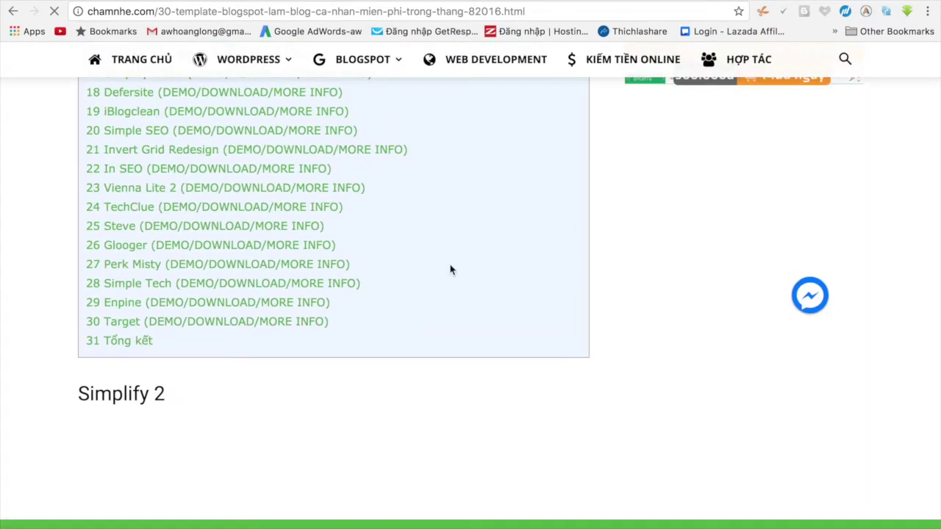
pyautogui.scroll(-6, 387, 378)
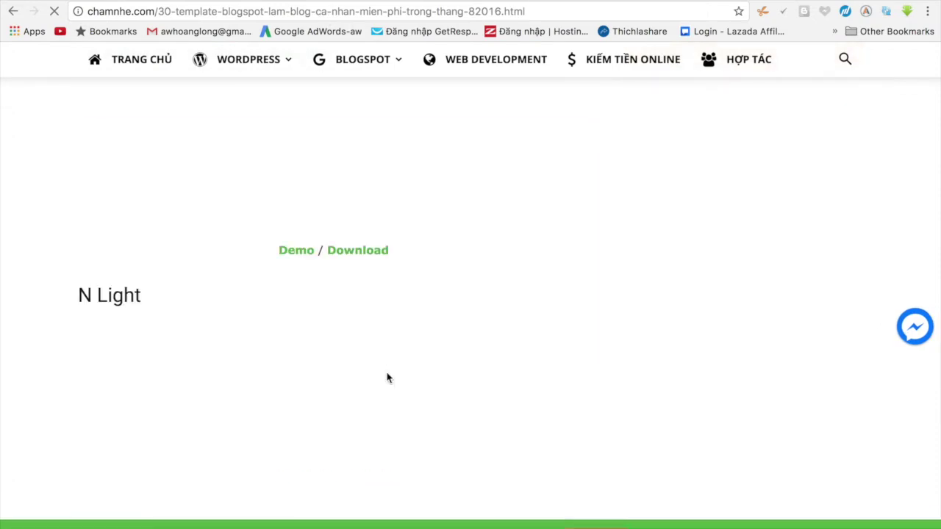
pyautogui.scroll(-1, 388, 377)
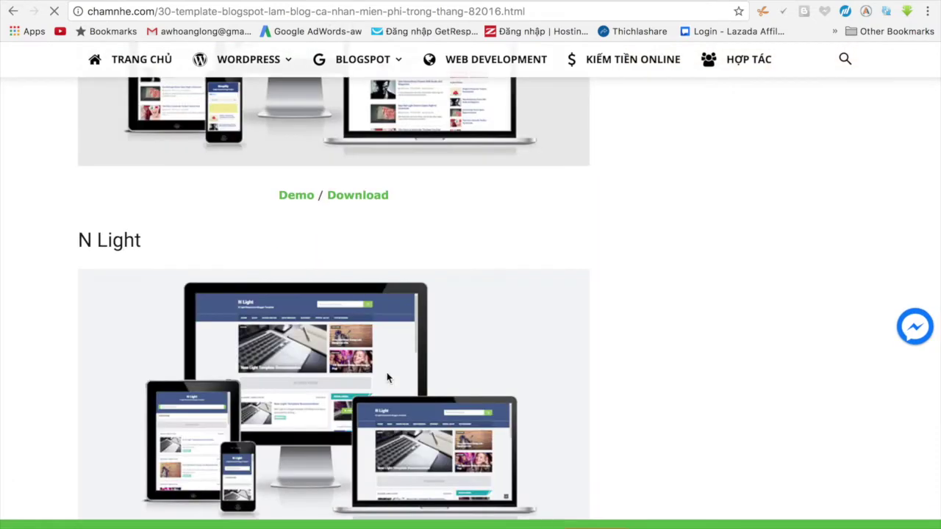
pyautogui.scroll(-15, 388, 378)
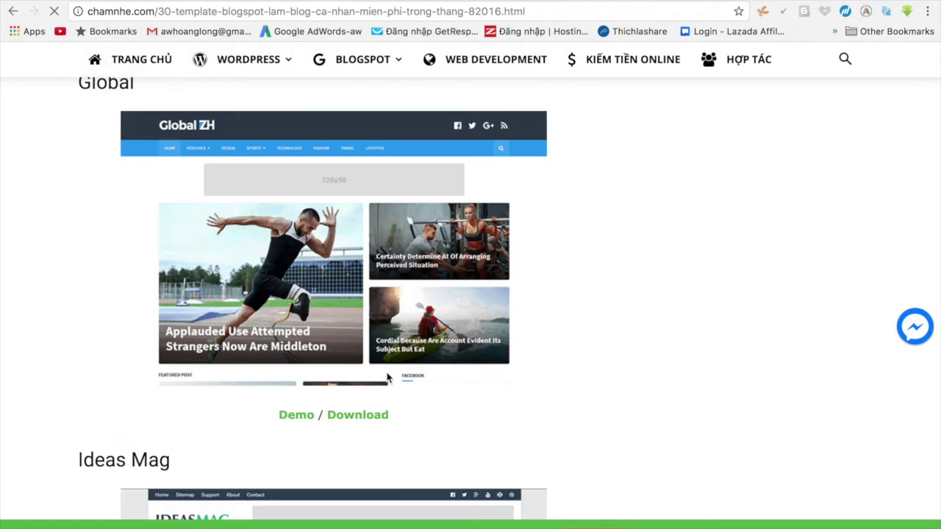
pyautogui.scroll(-3, 387, 378)
pyautogui.scroll(-1, 86, 271)
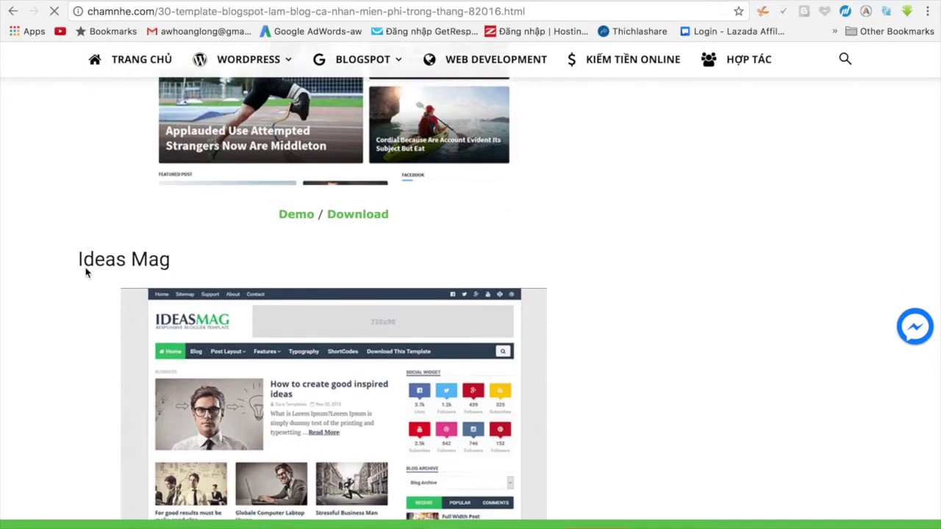
pyautogui.scroll(-3, 85, 272)
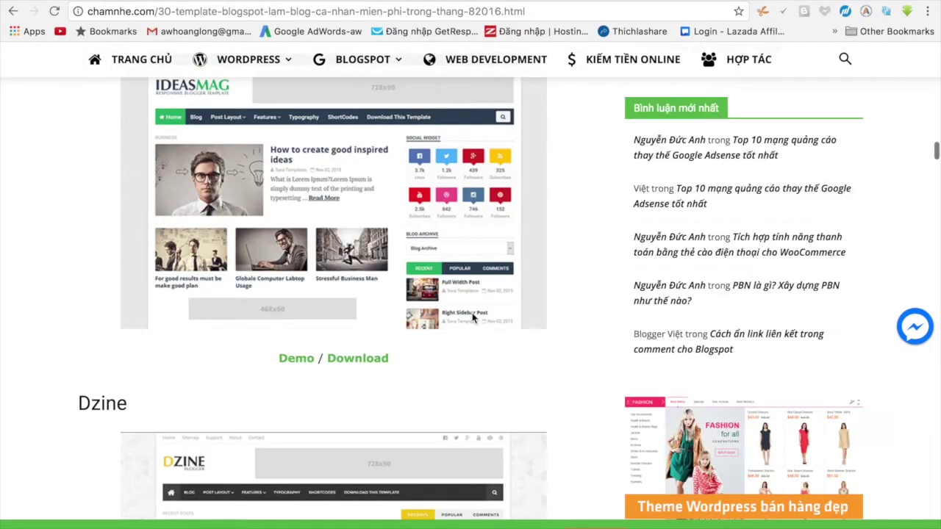
pyautogui.scroll(1, 168, 252)
pyautogui.scroll(1, 167, 252)
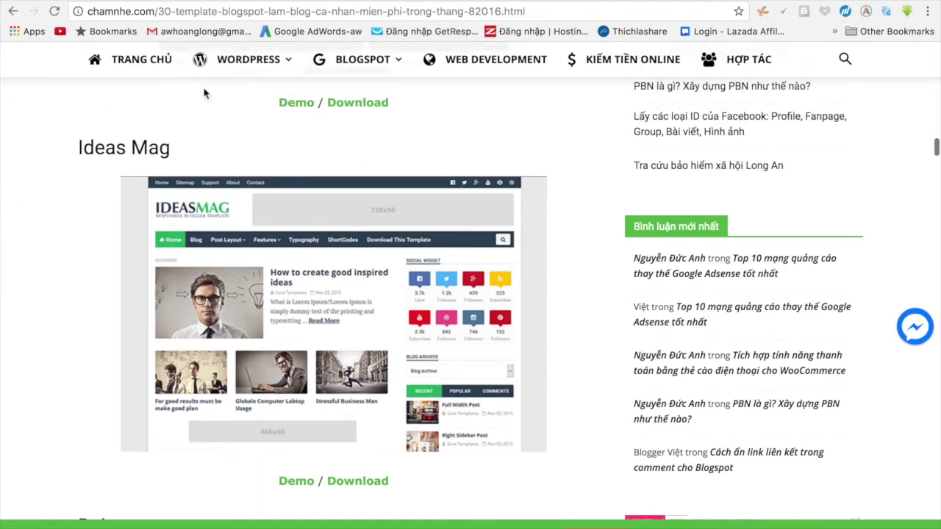
pyautogui.scroll(-2, 357, 392)
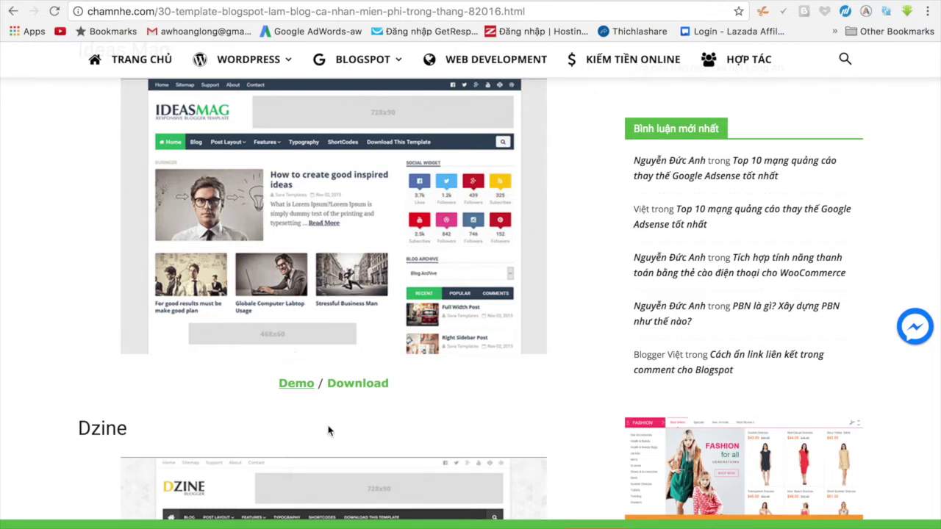
# - Open the Ideas Mag template's Google Drive download page, view the zip's contents and close the page
pyautogui.click(370, 389)
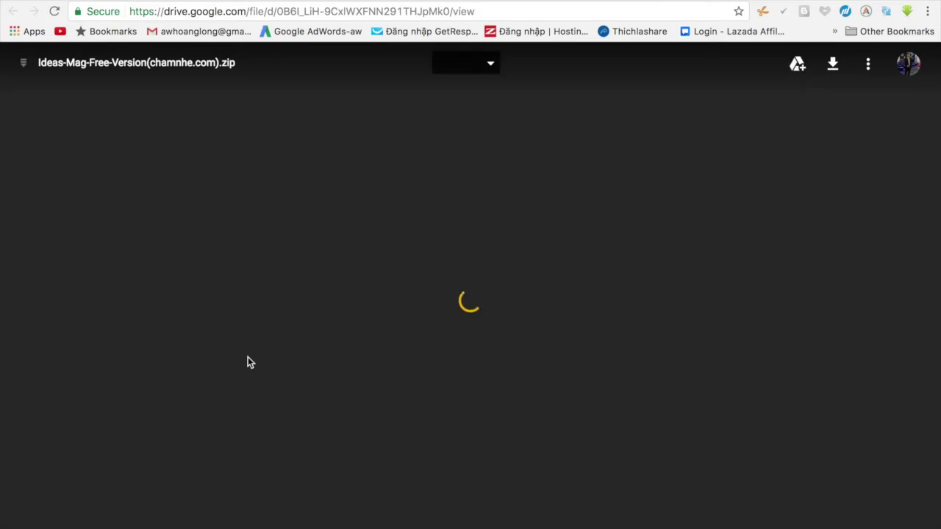
pyautogui.press('super+w')
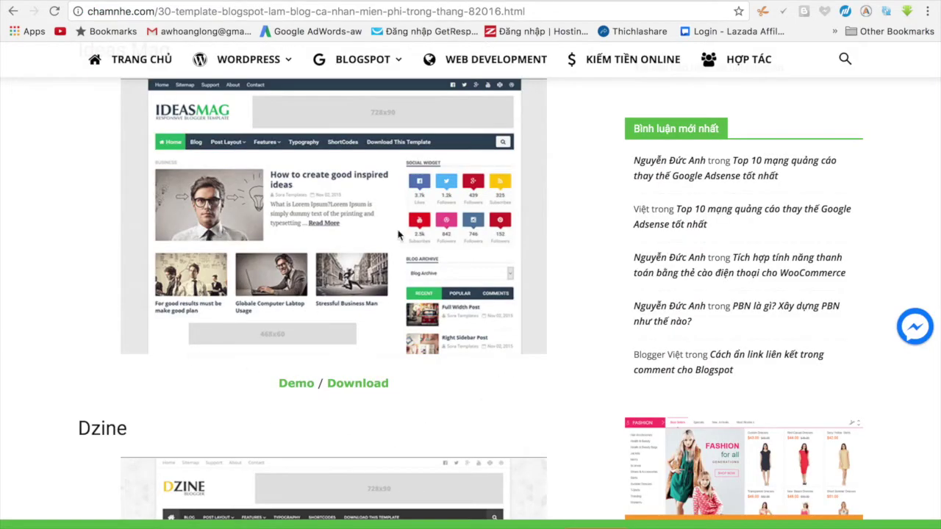
pyautogui.click(372, 384)
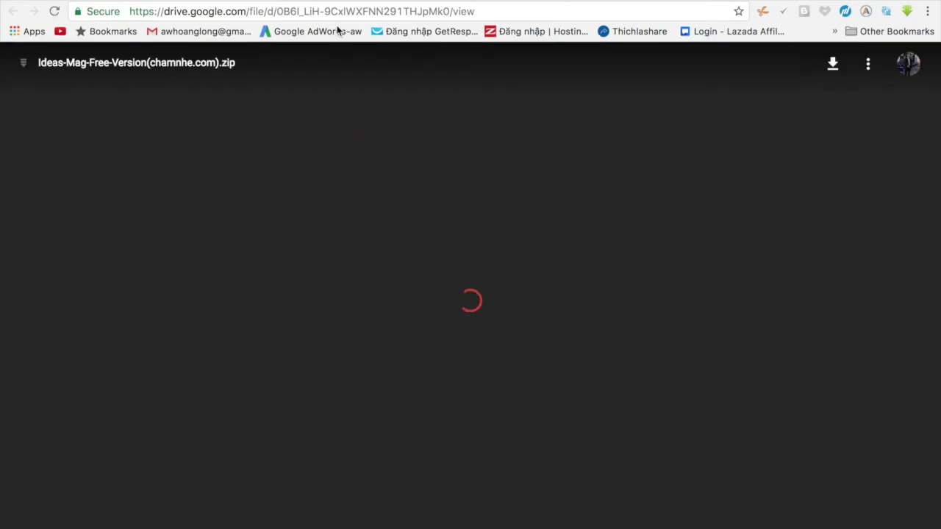
pyautogui.click(295, 11)
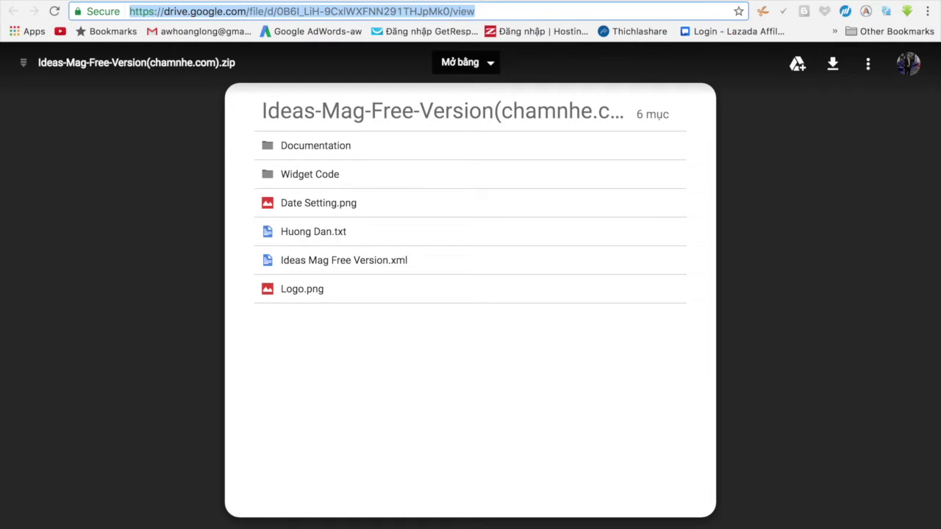
pyautogui.press('super+w')
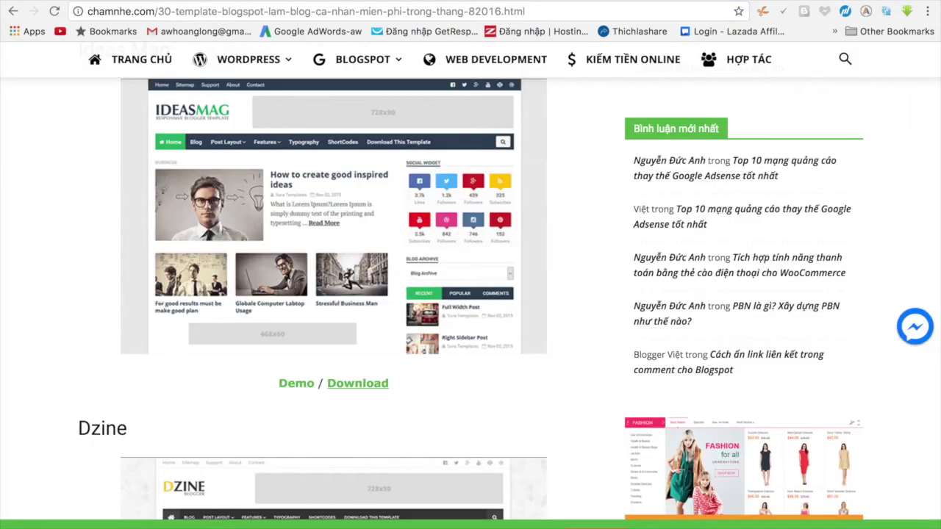
# - Open the browser's list of downloaded files
pyautogui.click(529, 12)
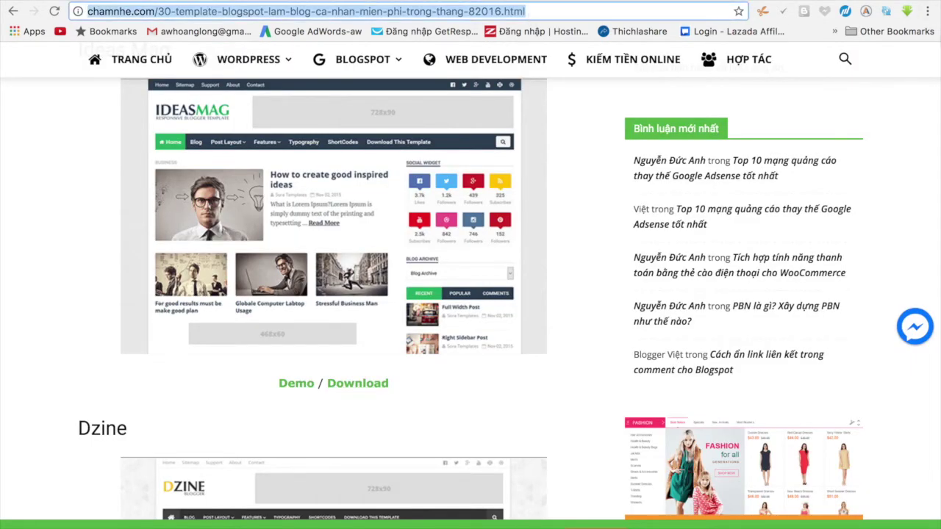
pyautogui.click(927, 11)
pyautogui.click(555, 11)
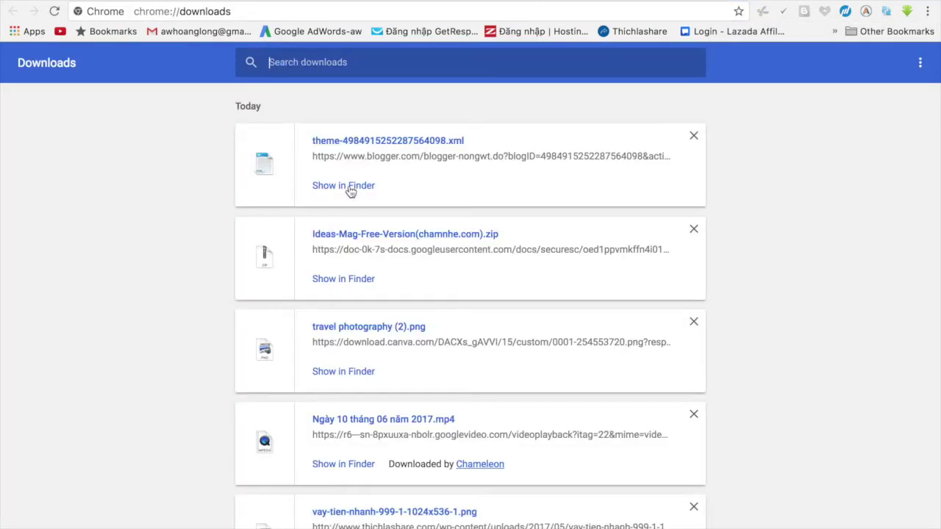
# - Show the downloaded theme file in Finder and open the extracted Ideas-Mag-Free-Version(chamnhe.com) folder
pyautogui.click(351, 186)
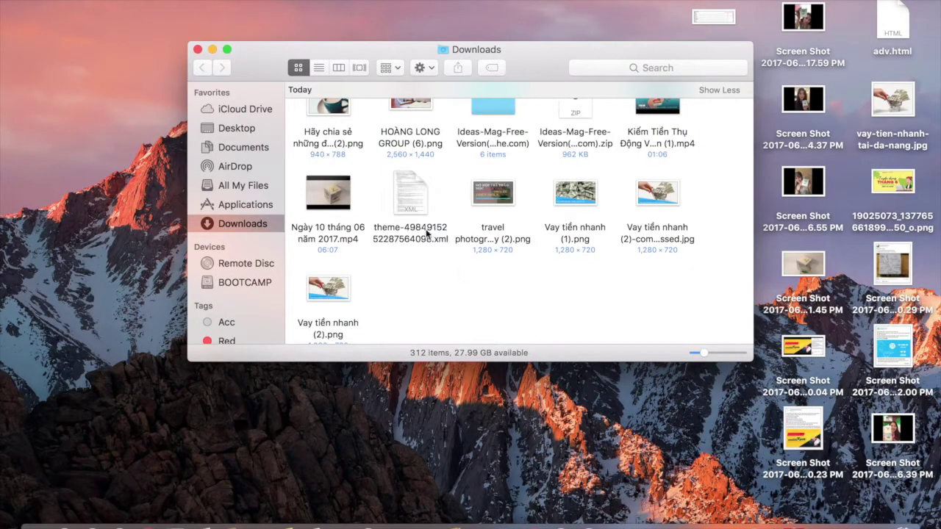
pyautogui.scroll(2, 440, 309)
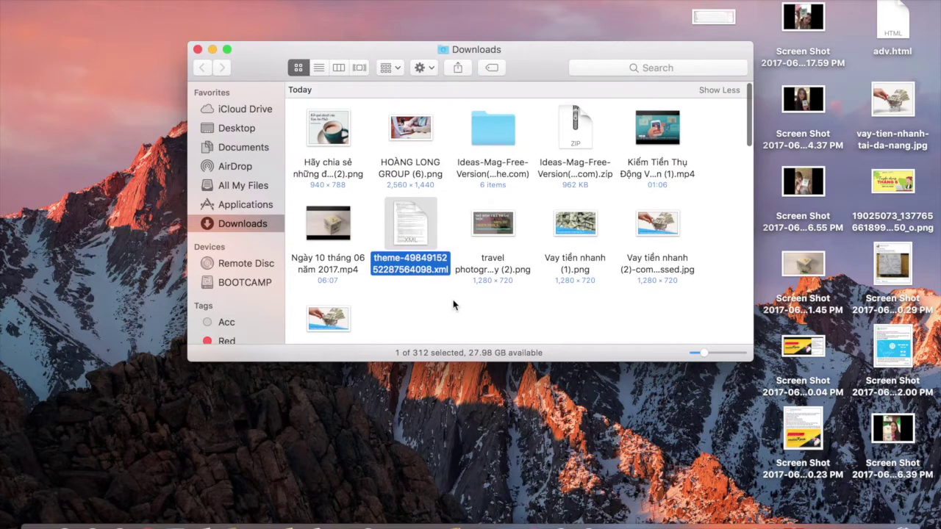
pyautogui.click(594, 170)
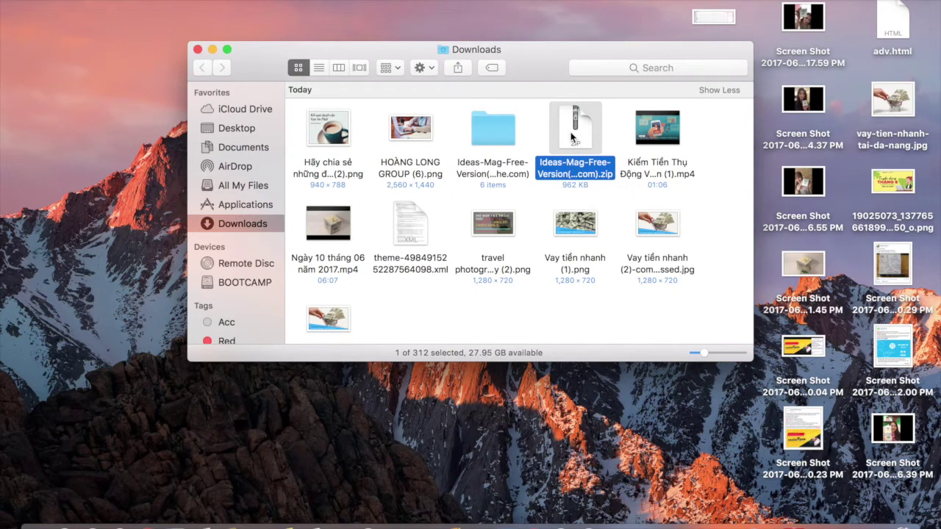
pyautogui.click(484, 140)
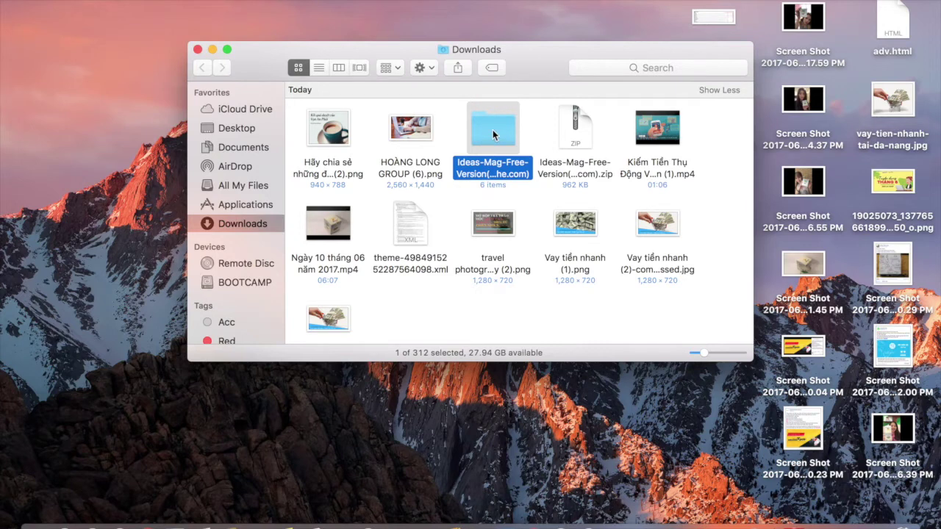
pyautogui.doubleClick(493, 130)
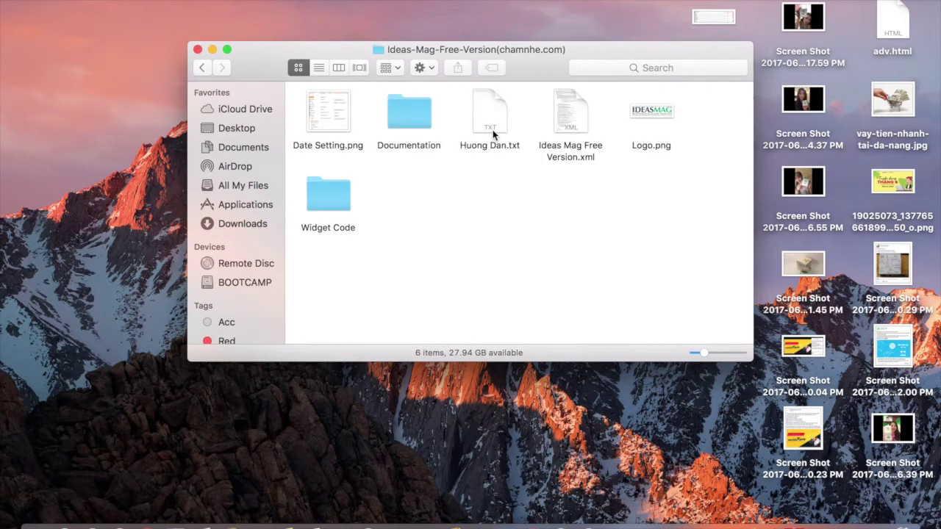
# - Locate Ideas Mag Free Version.xml in the extracted template folder, close the folder and return to Chrome
pyautogui.click(569, 152)
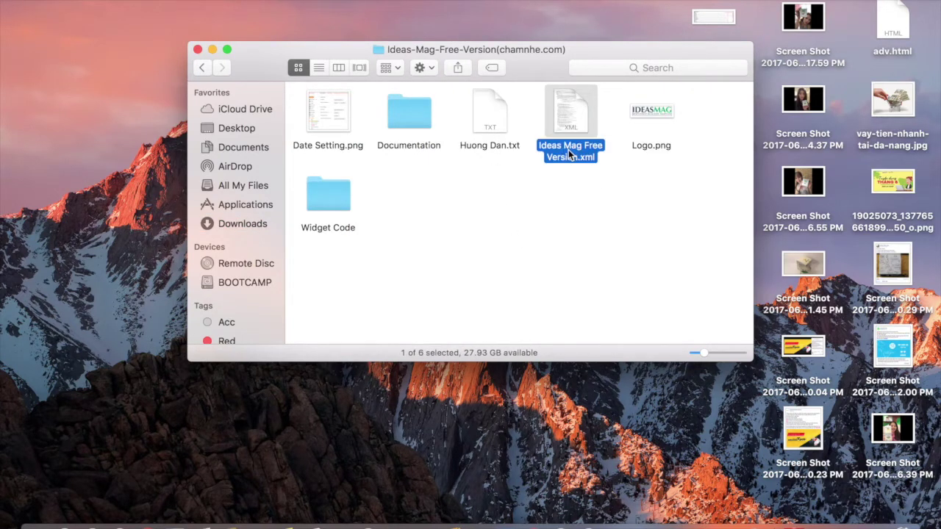
pyautogui.click(580, 200)
pyautogui.click(568, 150)
pyautogui.click(582, 286)
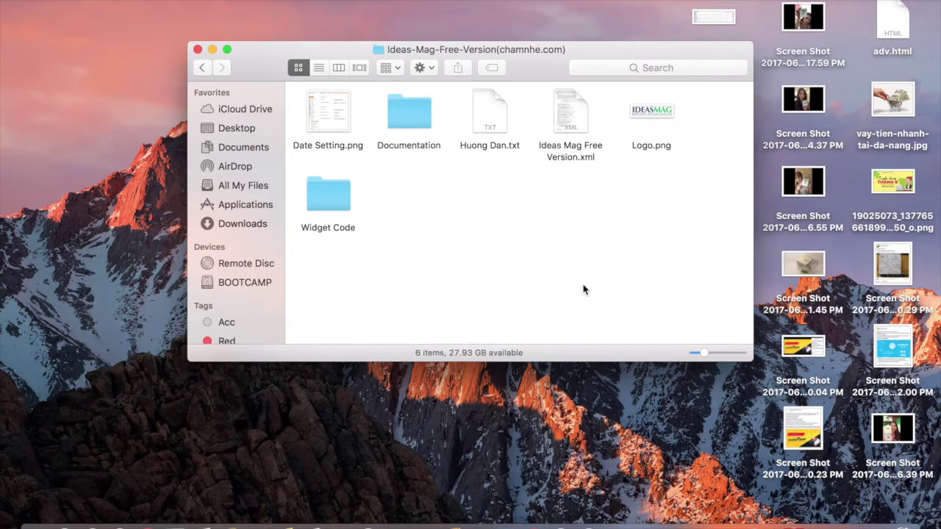
pyautogui.click(575, 155)
pyautogui.click(576, 243)
pyautogui.click(575, 157)
pyautogui.click(563, 266)
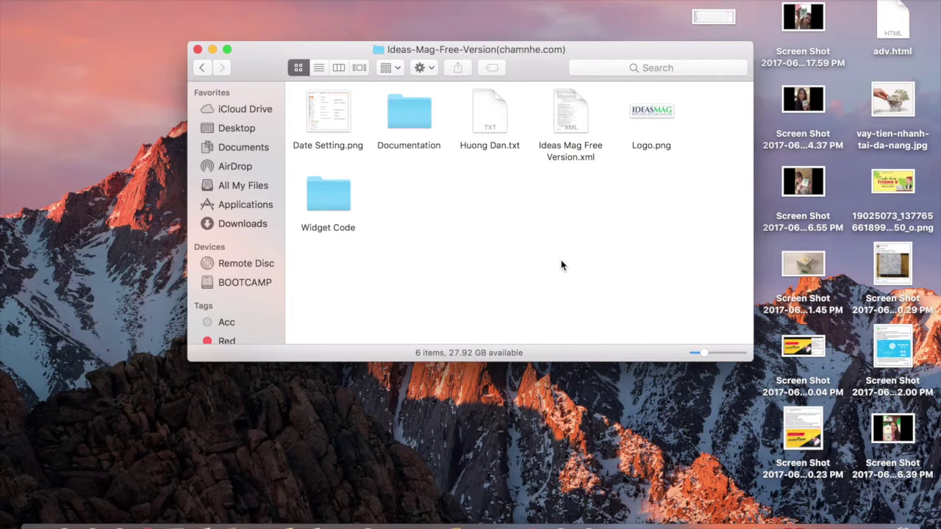
pyautogui.click(197, 49)
pyautogui.hotkey('ctrl', 'Right')
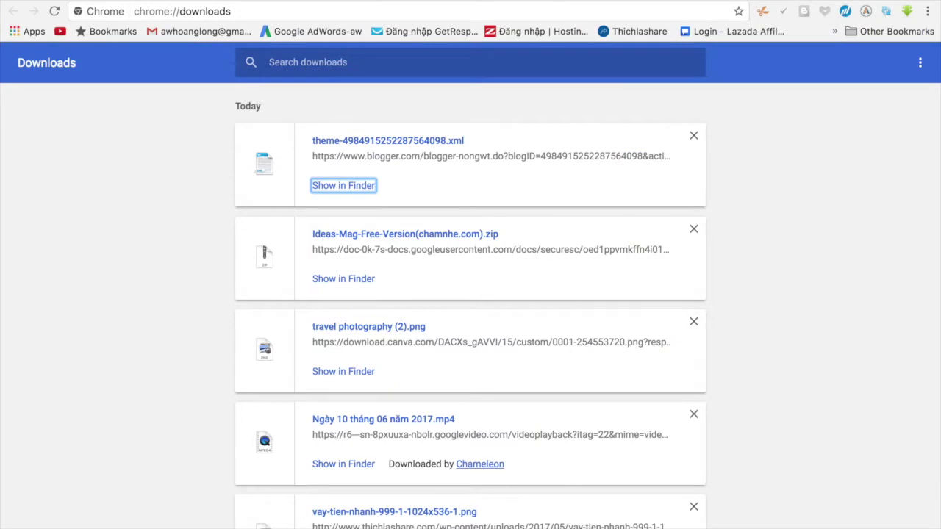
# - Upload Ideas Mag Free Version.xml as the blog's theme from the backup/restore options on Blogger's theme page
pyautogui.hotkey('ctrl', 'Tab')
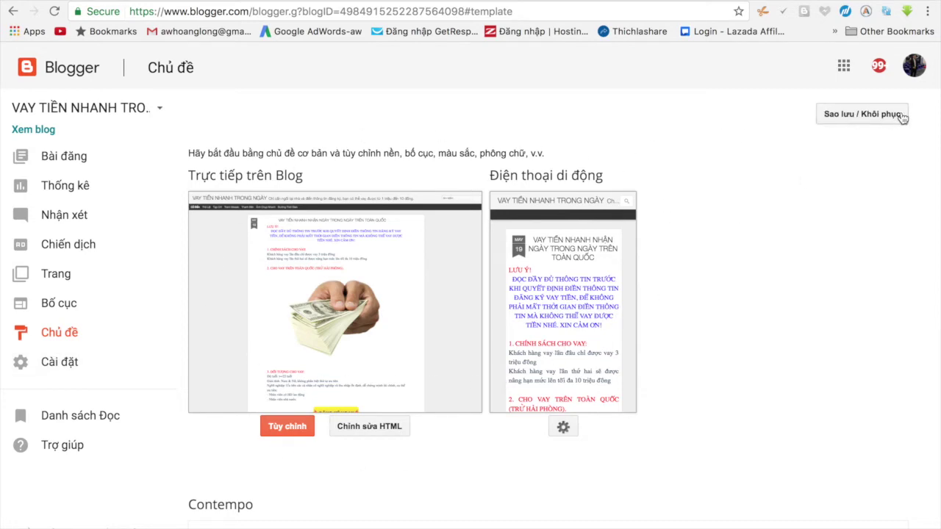
pyautogui.click(851, 121)
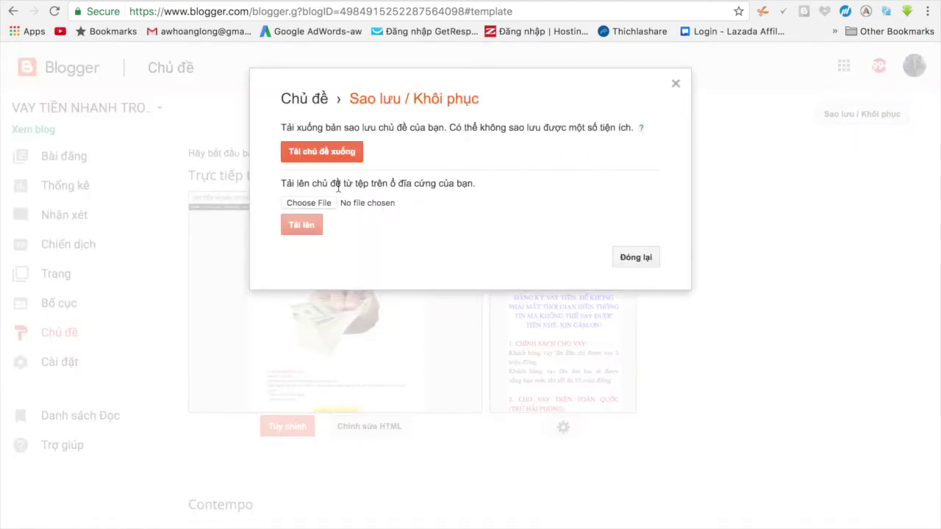
pyautogui.moveTo(279, 188); pyautogui.dragTo(487, 184)
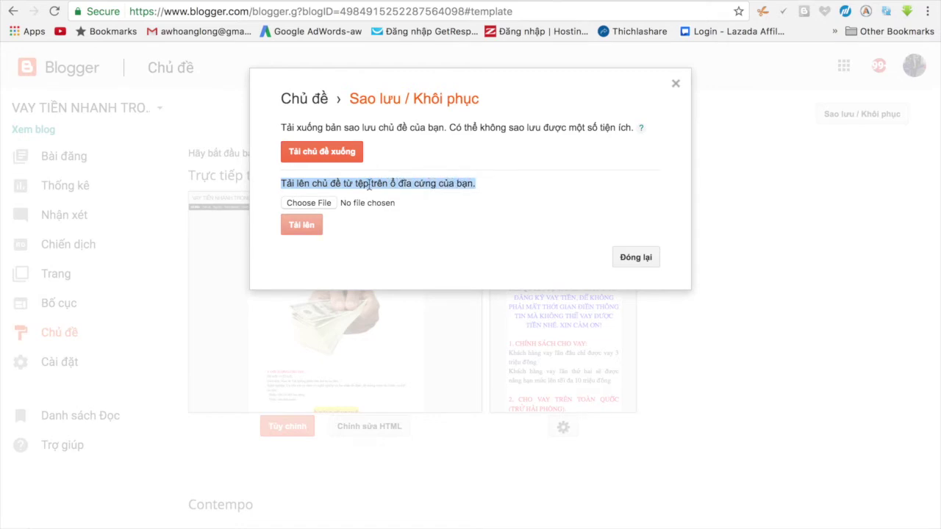
pyautogui.click(317, 204)
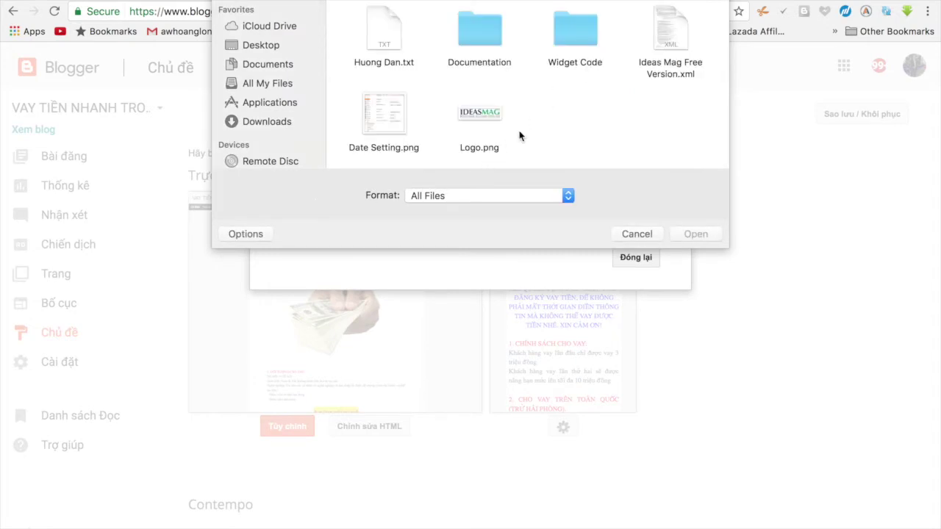
pyautogui.scroll(-1, 519, 136)
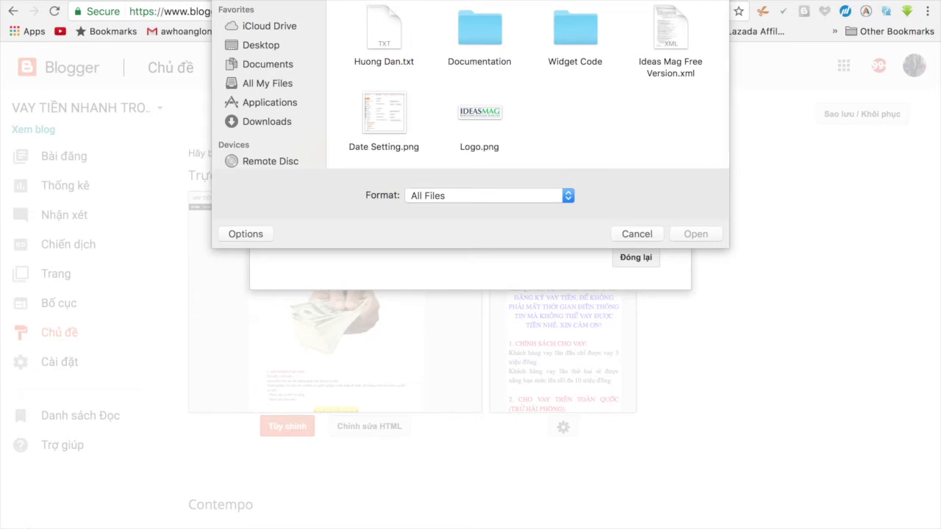
pyautogui.click(668, 39)
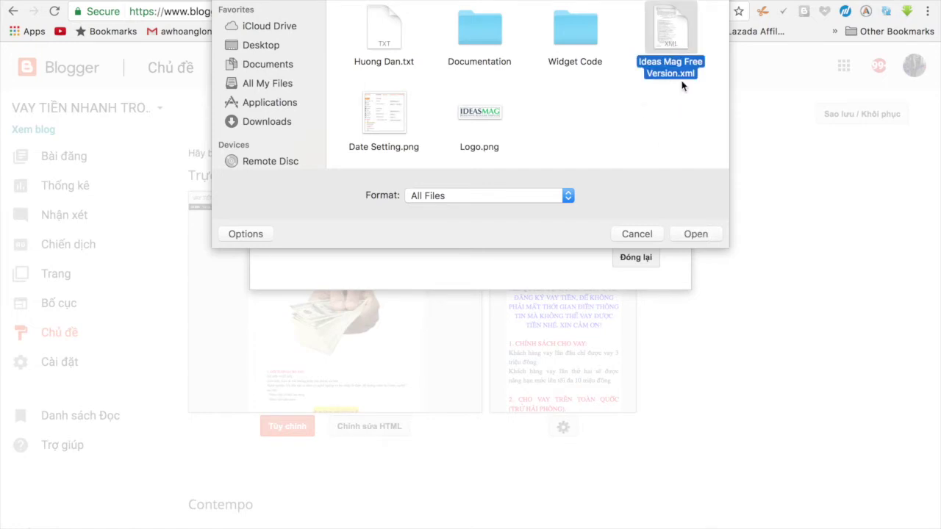
pyautogui.click(696, 234)
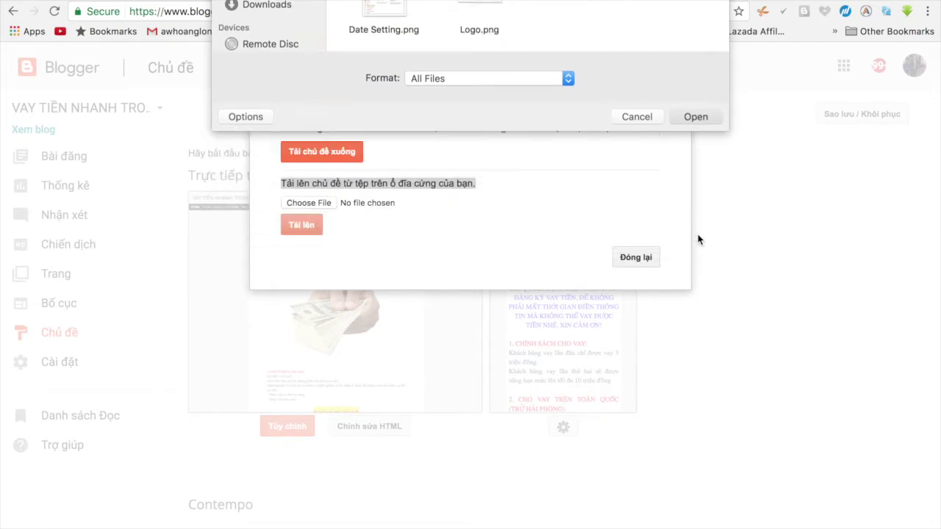
pyautogui.click(301, 228)
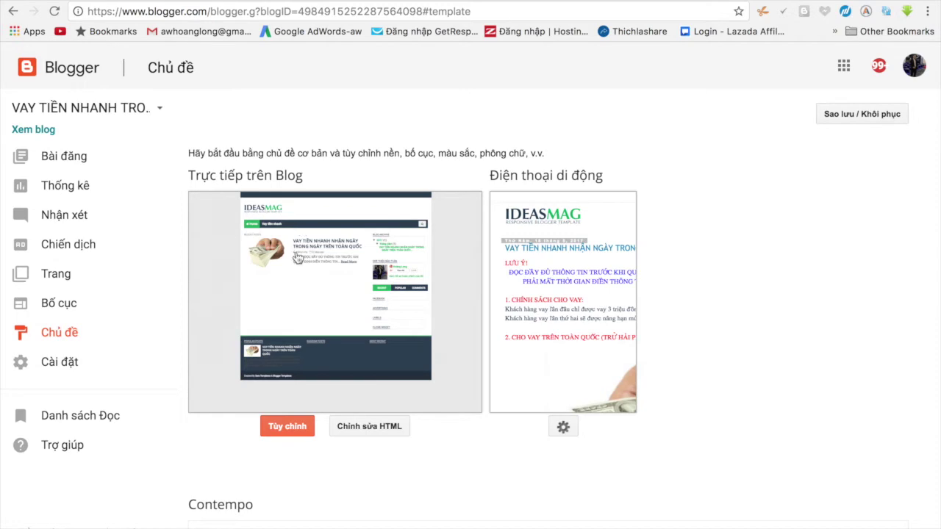
pyautogui.scroll(-1, 241, 460)
pyautogui.scroll(1, 240, 460)
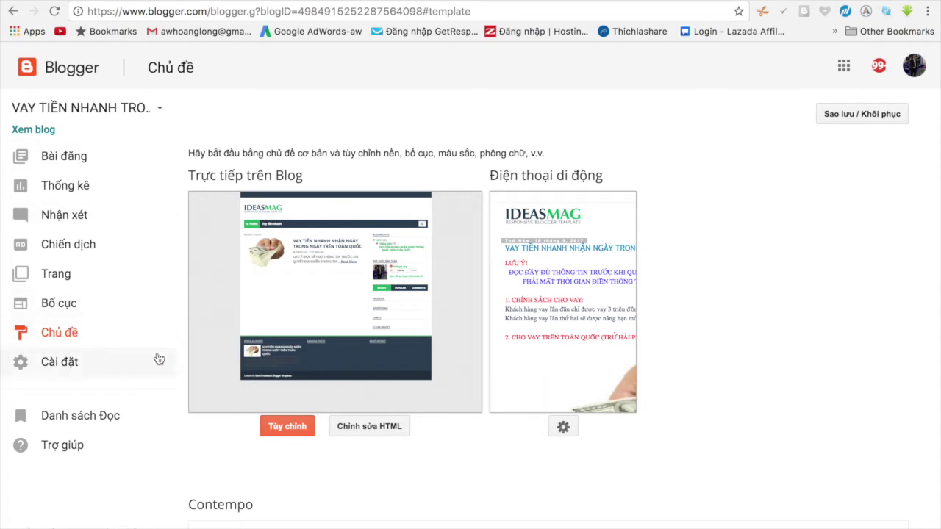
pyautogui.scroll(-2, 184, 412)
pyautogui.scroll(2, 182, 414)
pyautogui.scroll(-1, 184, 415)
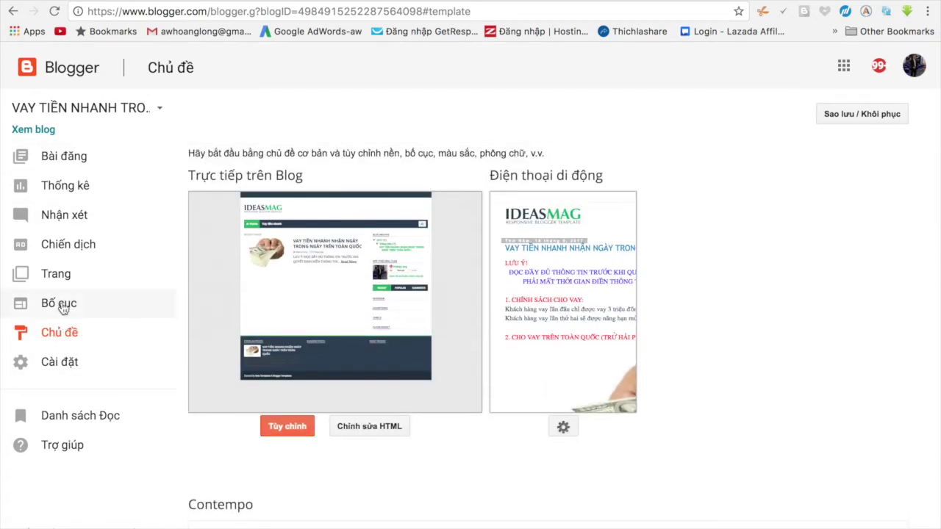
# - Examine the widget sections on the blog's layout page and compare them with the live couponngon.com page
pyautogui.click(62, 307)
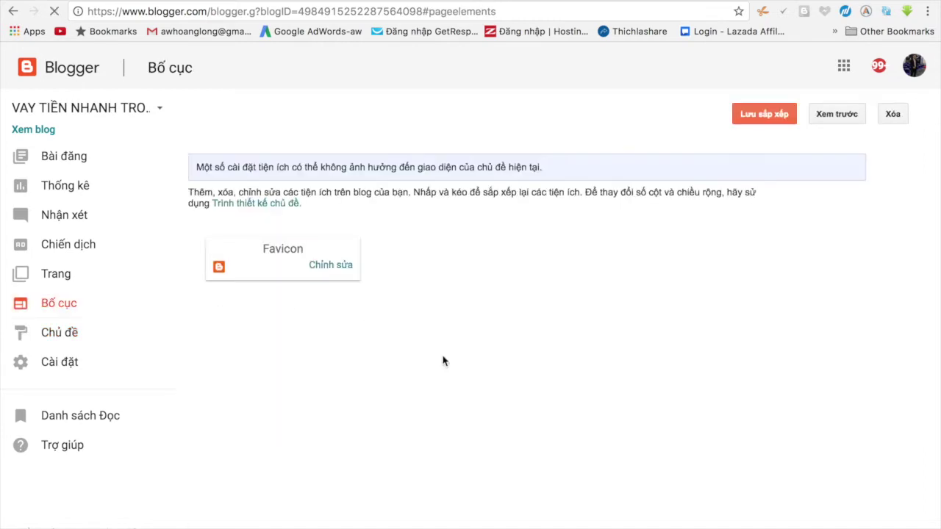
pyautogui.scroll(-4, 442, 355)
pyautogui.scroll(3, 443, 359)
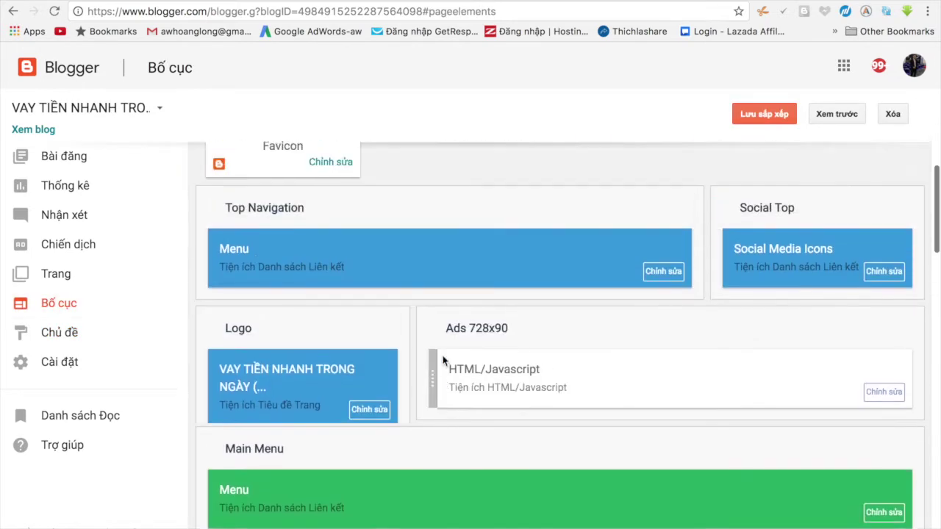
pyautogui.scroll(-3, 299, 319)
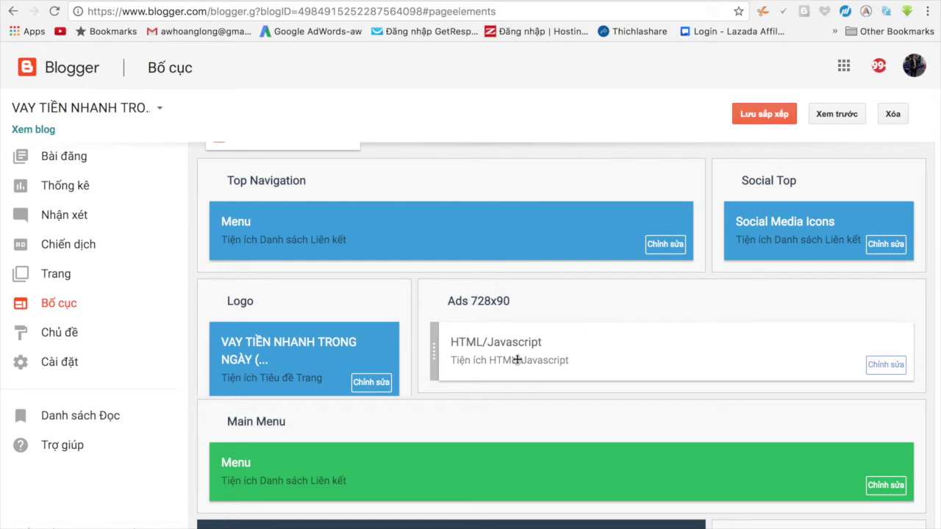
pyautogui.hotkey('ctrl', 'Tab')
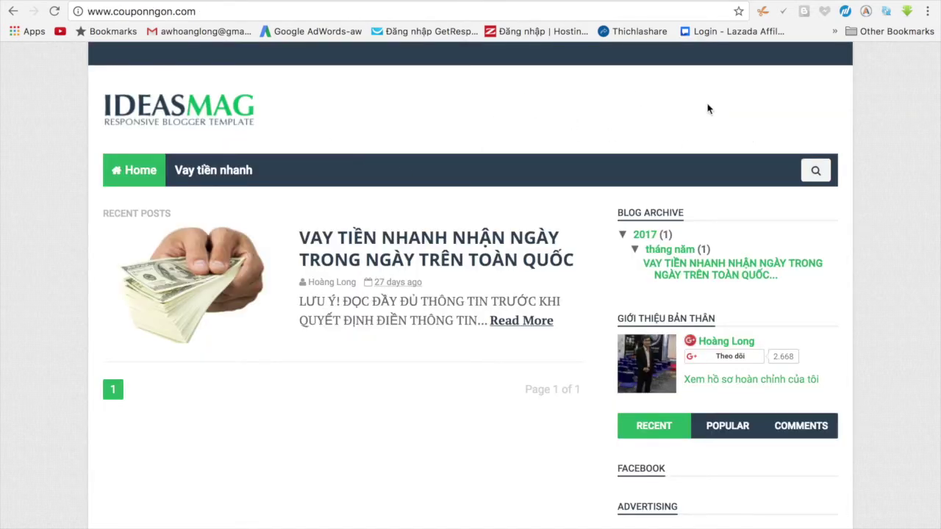
pyautogui.hotkey('ctrl', 'shift', 'Tab')
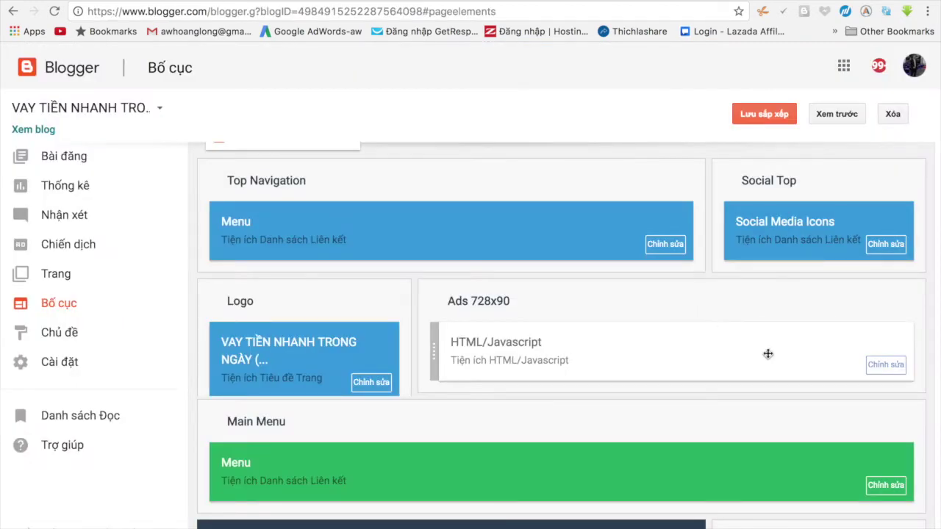
# - Open the settings of the Ads 728x90 HTML/JavaScript widget and load pub.accesstrade.vn in a new browser tab
pyautogui.click(884, 367)
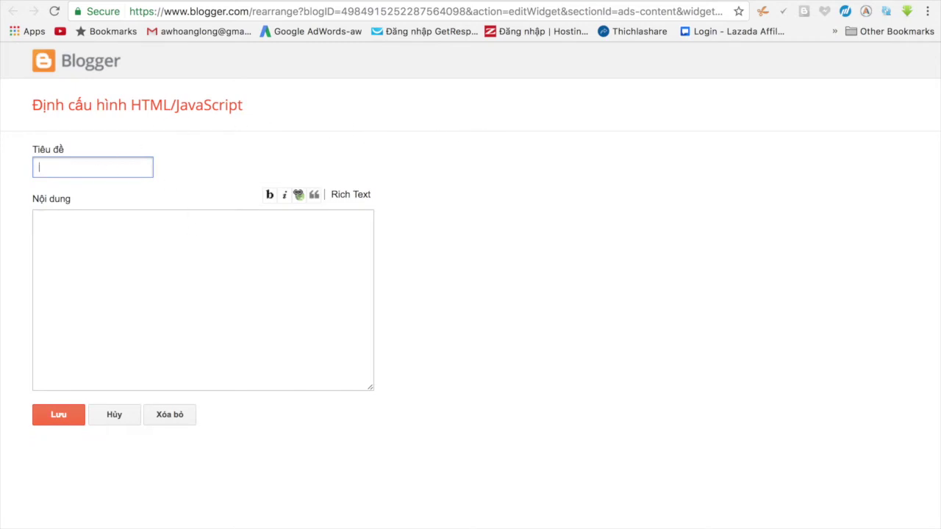
pyautogui.click(720, 4)
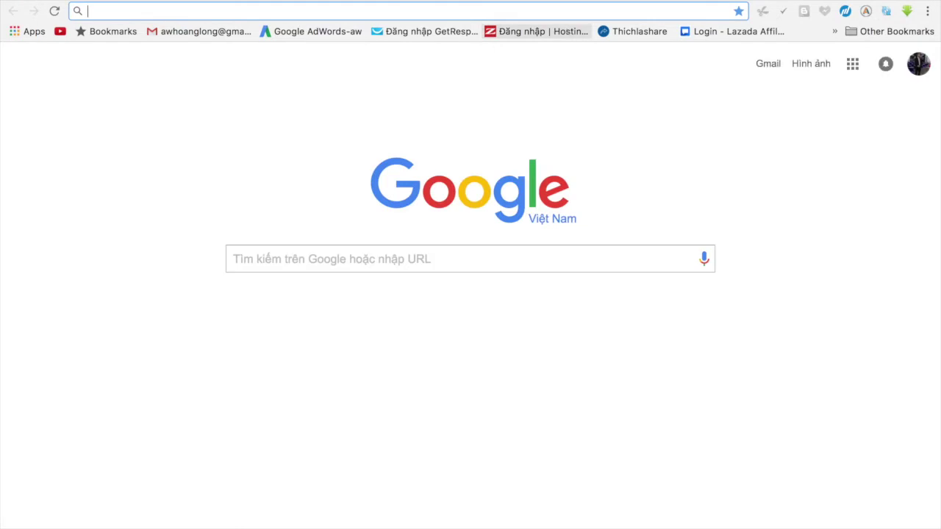
pyautogui.write('p')
pyautogui.press('Down')
pyautogui.press('Return')
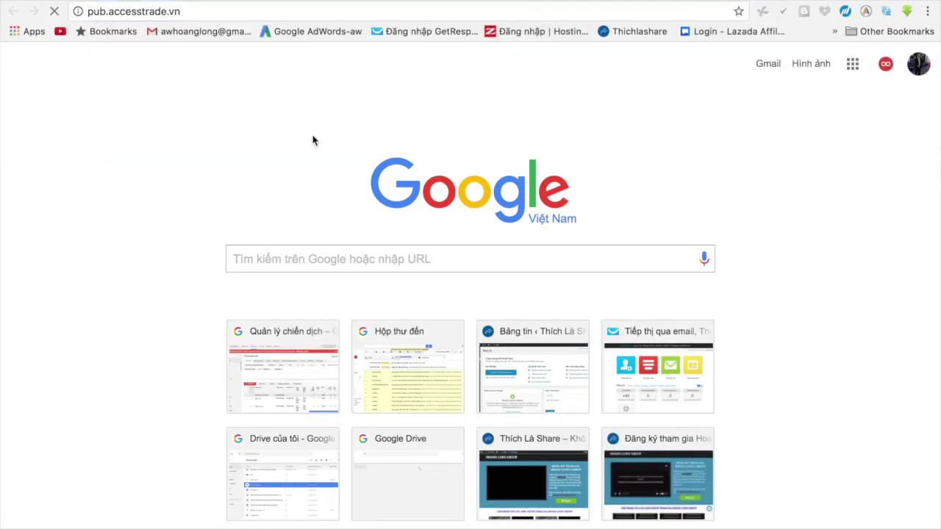
# - Open the Sacombank Visa Signature campaign's banners and look through the available sizes and embed codes
pyautogui.scroll(-3, 451, 309)
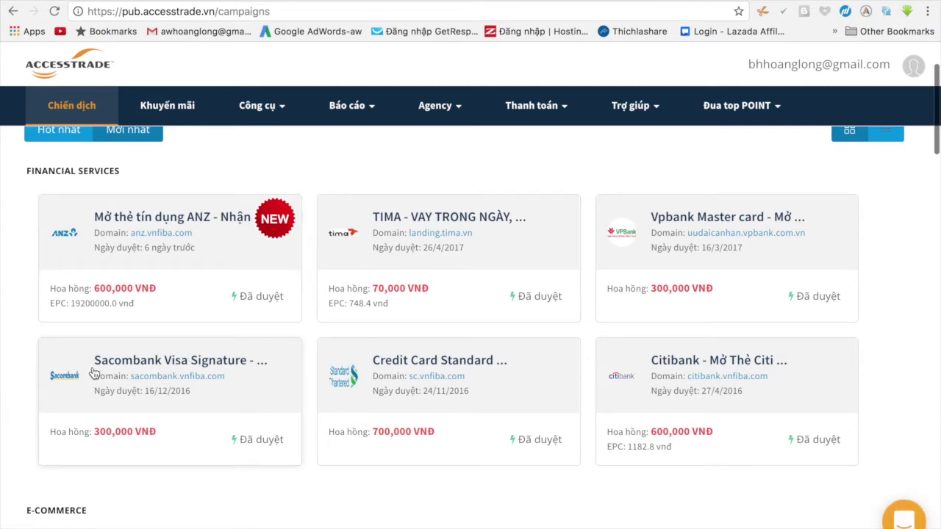
pyautogui.click(136, 362)
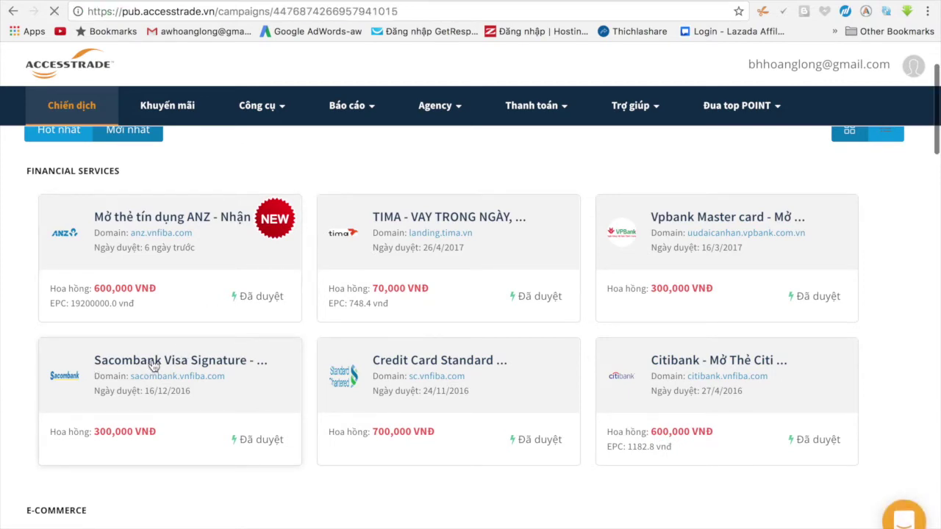
pyautogui.scroll(-2, 415, 303)
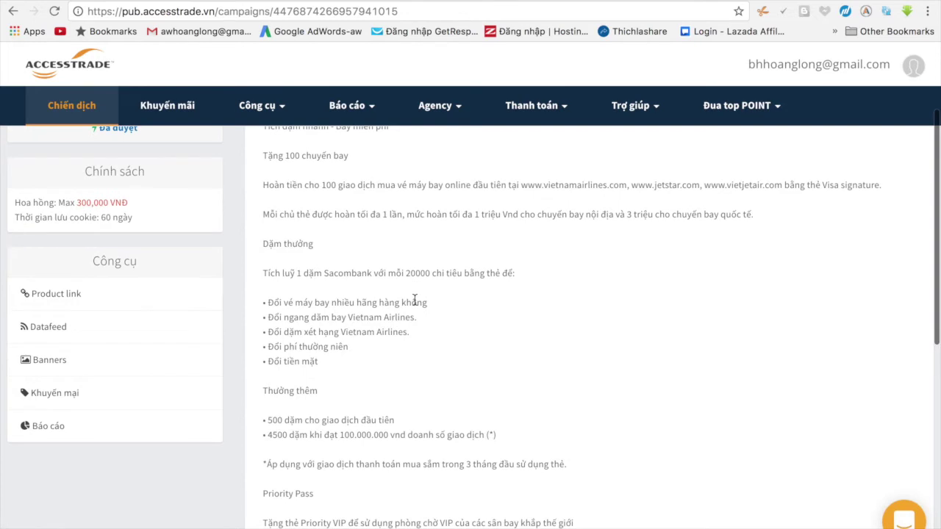
pyautogui.click(46, 361)
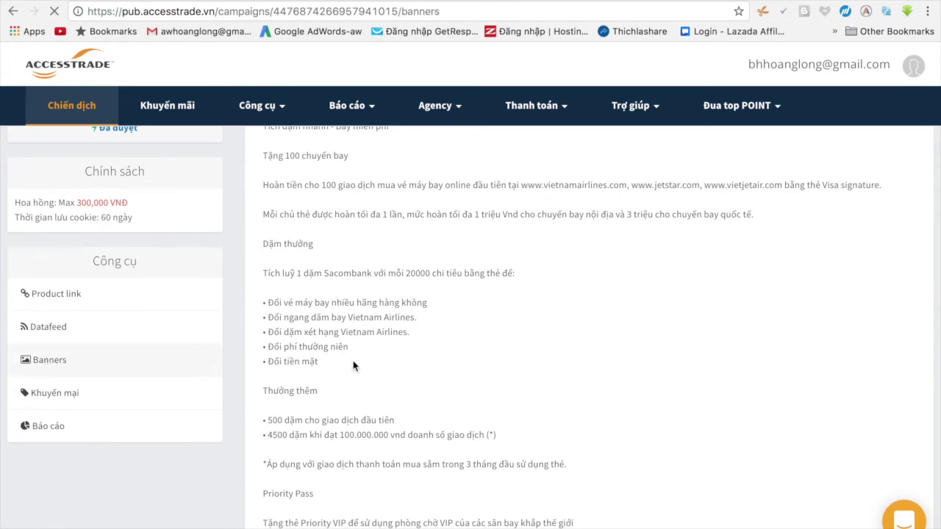
pyautogui.scroll(-5, 570, 377)
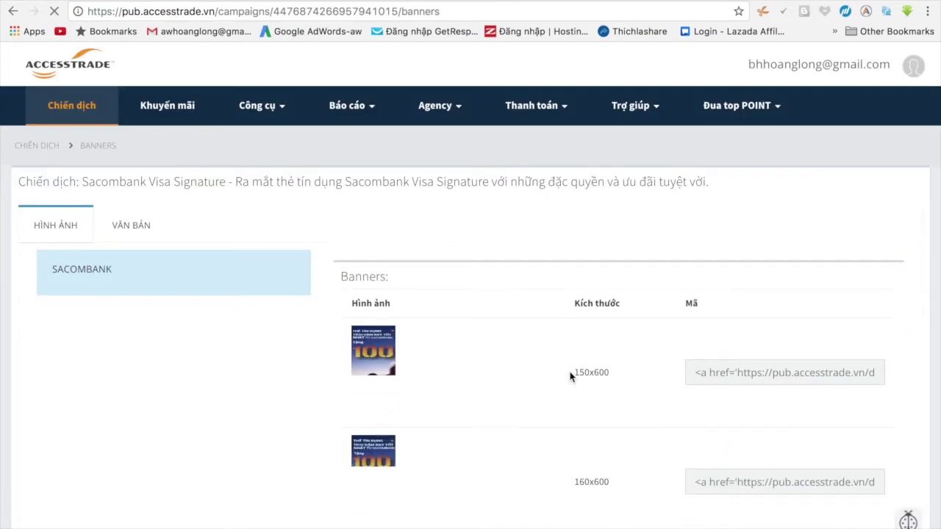
pyautogui.scroll(-5, 569, 377)
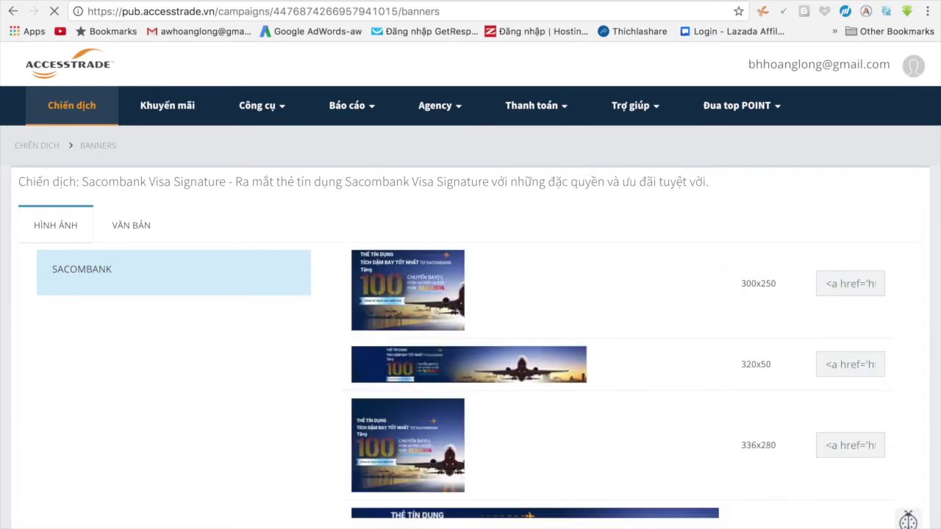
# - Return to the Ads 728x90 widget's configuration and cancel it without adding content
pyautogui.click(473, 1)
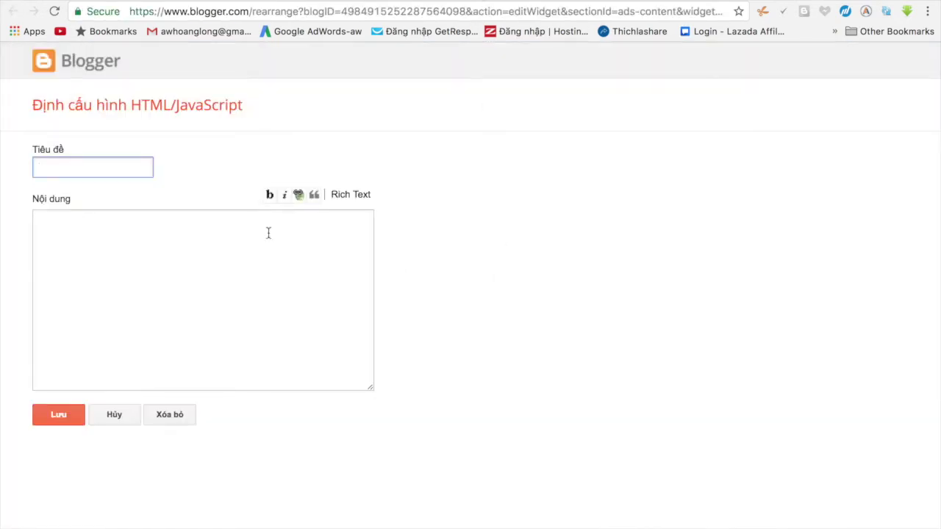
pyautogui.click(114, 414)
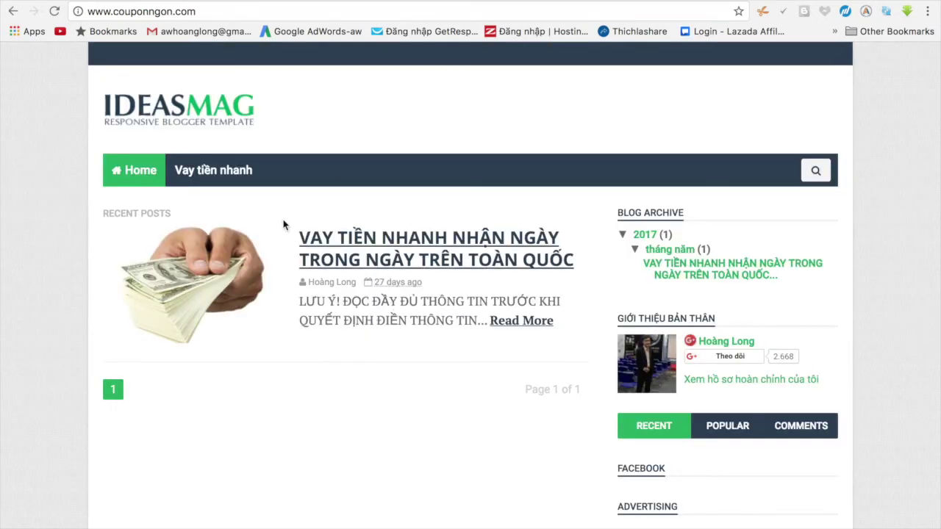
# - Look through the Sacombank banner sizes on Accesstrade and compare them with the layout's Ads 728x90 section
pyautogui.click(323, 6)
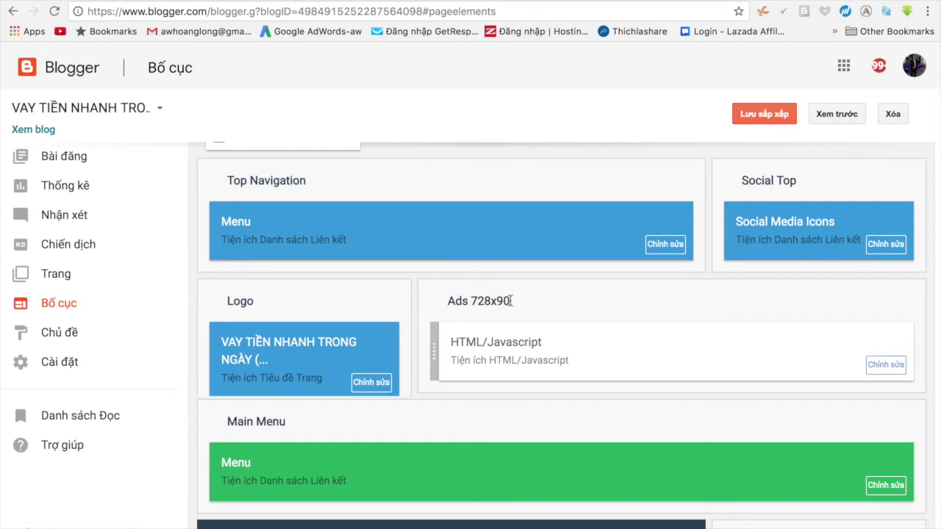
pyautogui.hotkey('ctrl', 'Tab')
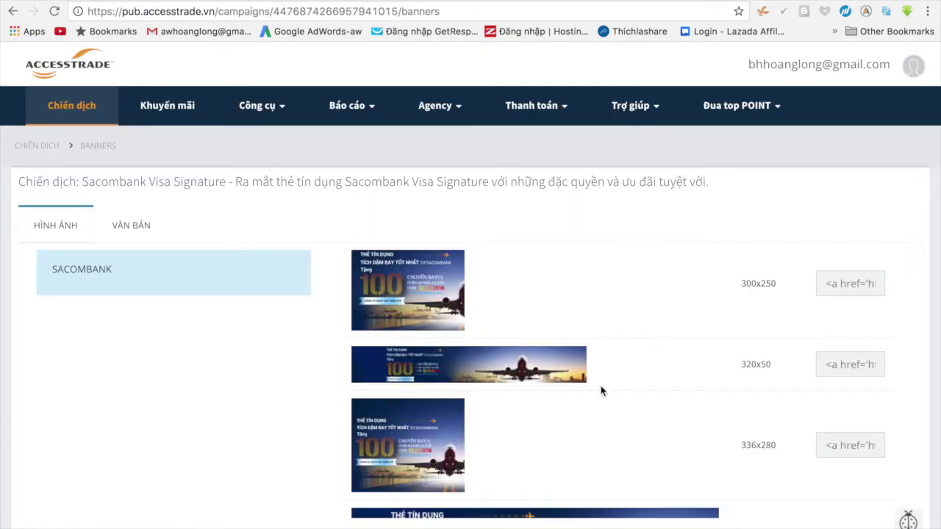
pyautogui.scroll(-5, 601, 391)
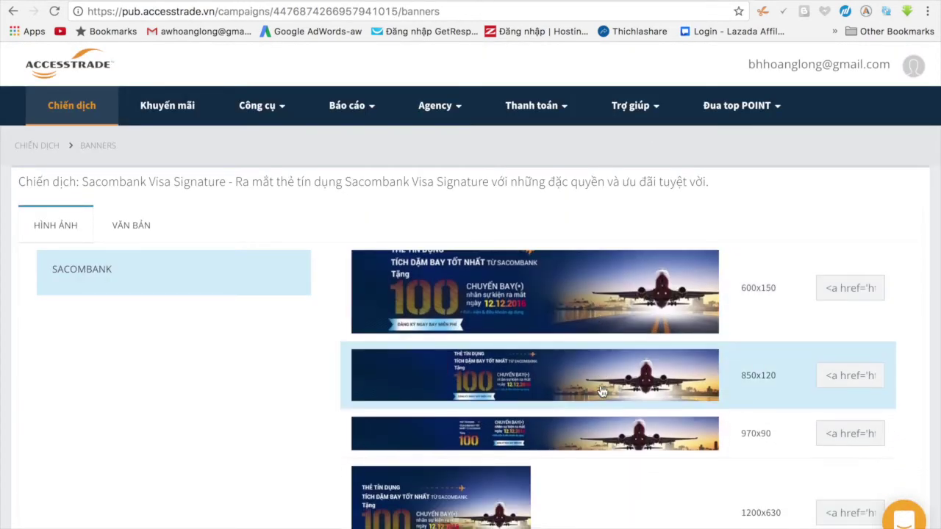
pyautogui.scroll(-1, 601, 391)
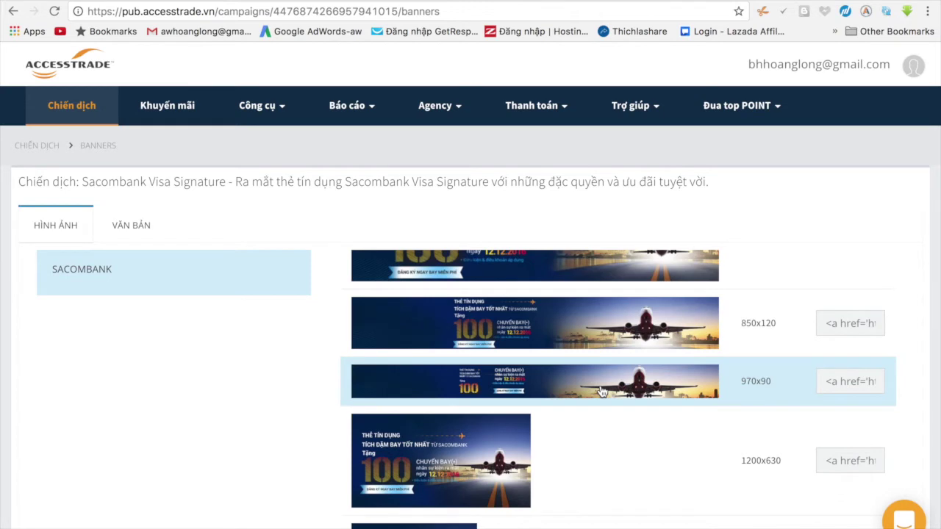
pyautogui.doubleClick(763, 380)
pyautogui.click(410, 2)
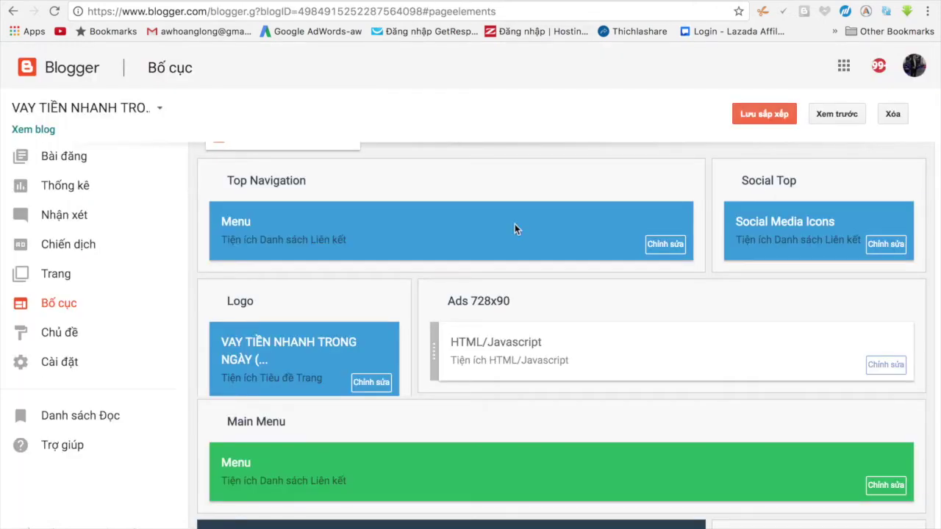
pyautogui.click(636, 1)
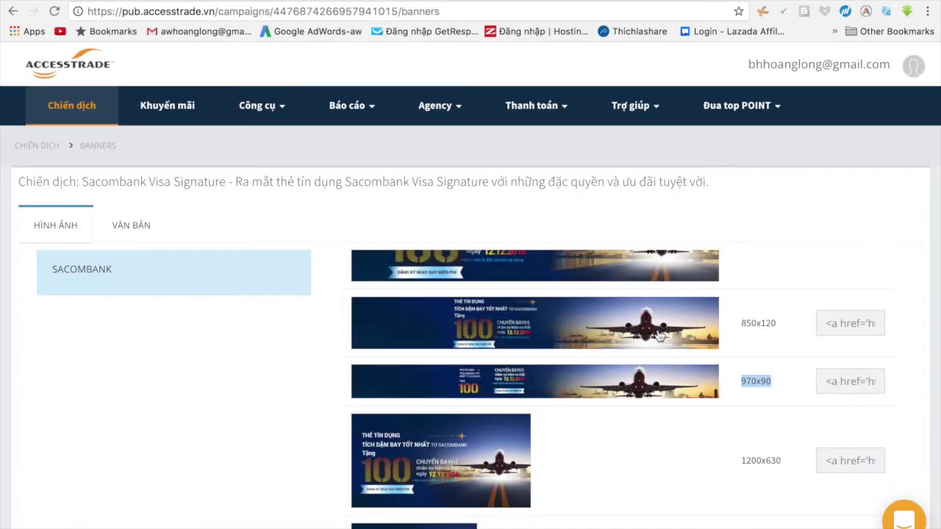
pyautogui.scroll(-5, 620, 401)
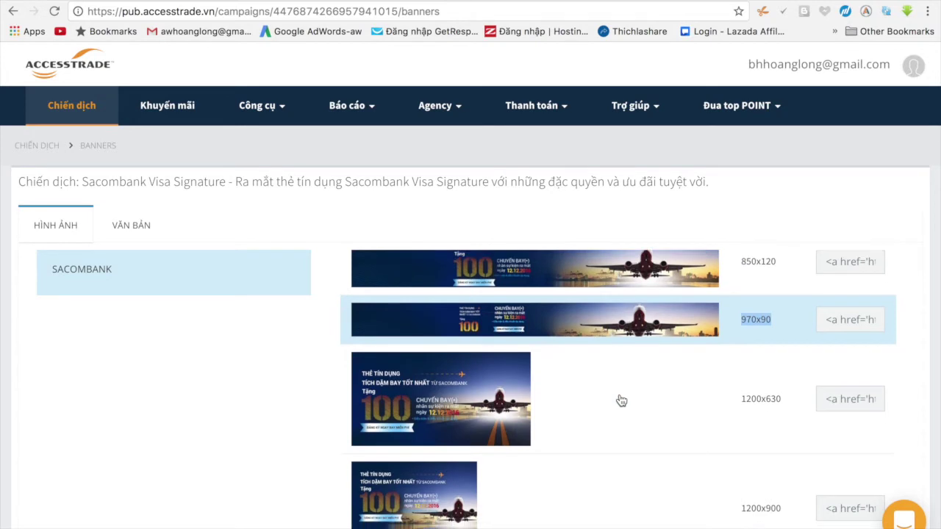
pyautogui.scroll(-3, 620, 400)
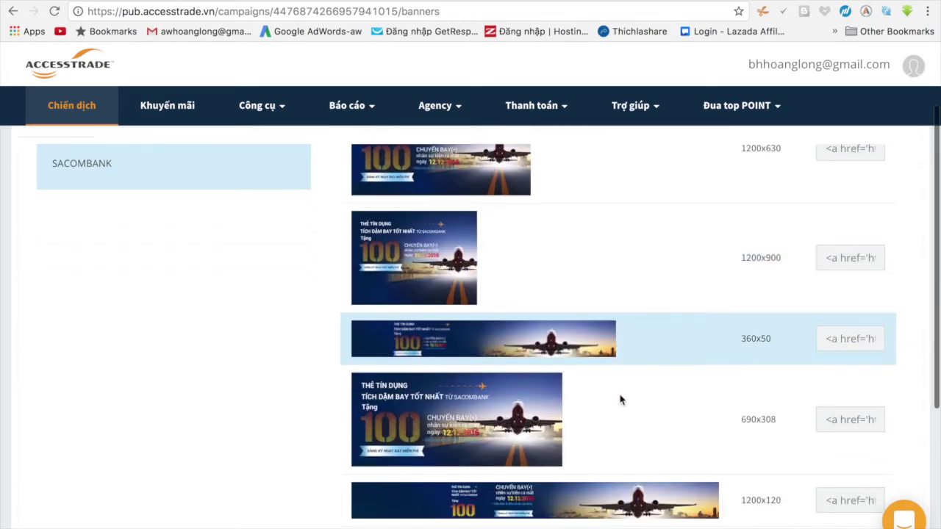
pyautogui.scroll(-3, 621, 401)
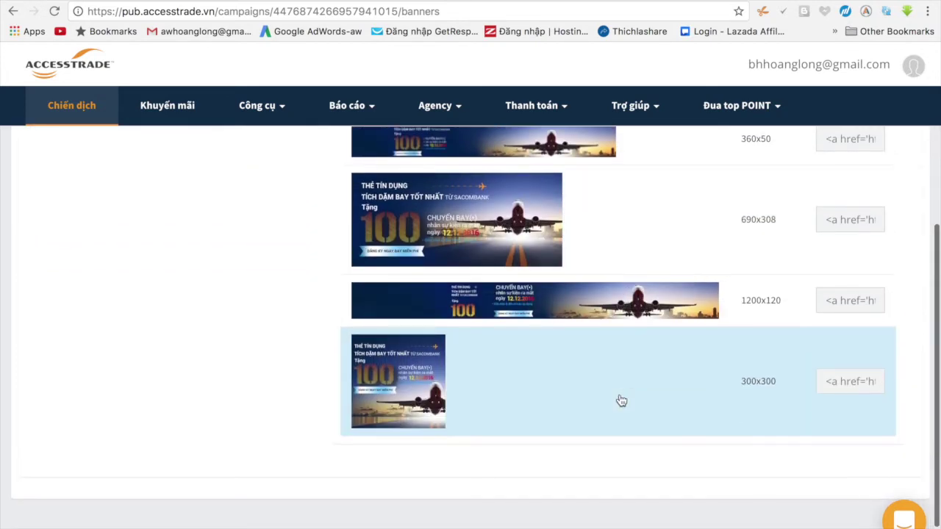
pyautogui.scroll(2, 621, 400)
pyautogui.scroll(6, 621, 400)
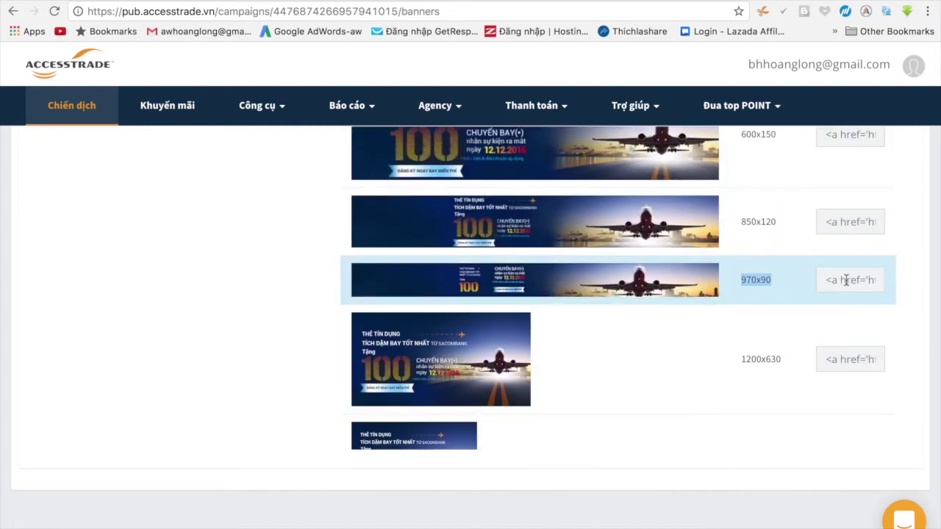
# - Copy the 970x90 Sacombank banner's embed code into the Ads 728x90 widget's content and save the widget
pyautogui.click(843, 280)
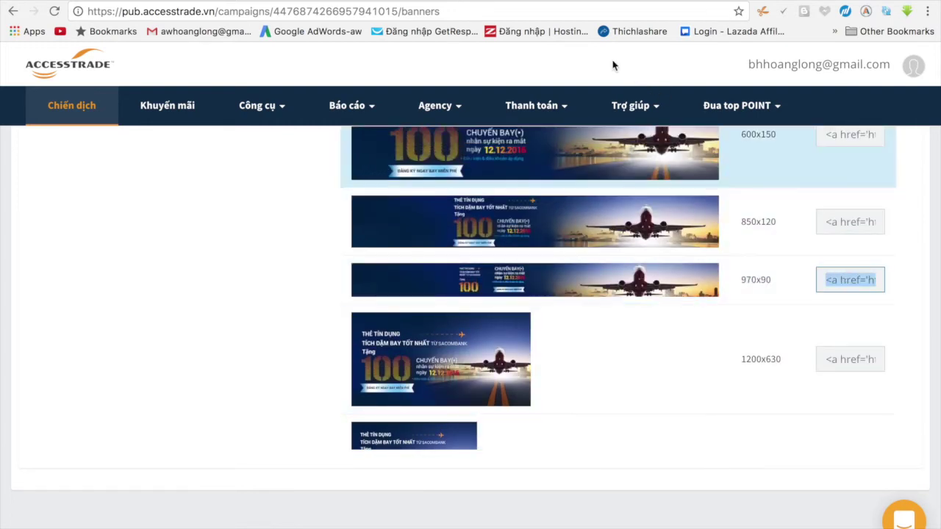
pyautogui.click(522, 4)
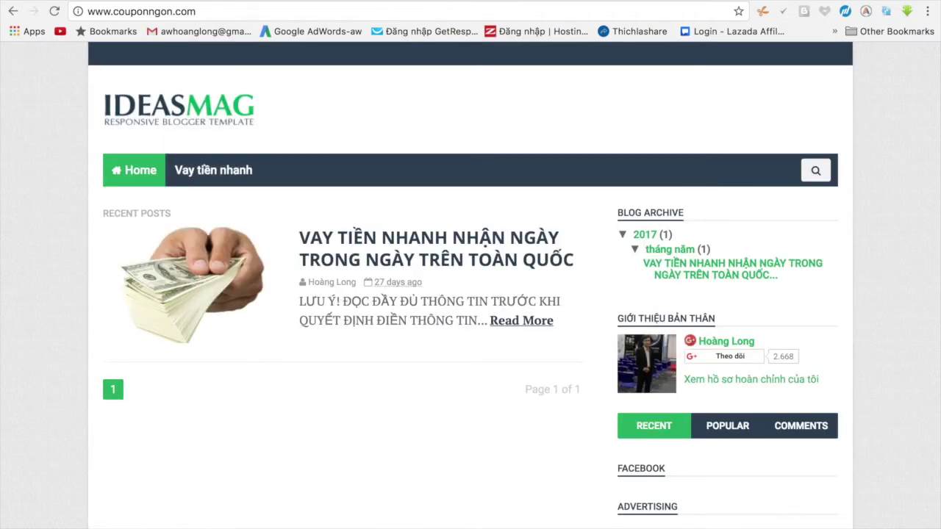
pyautogui.hotkey('ctrl', 'Tab')
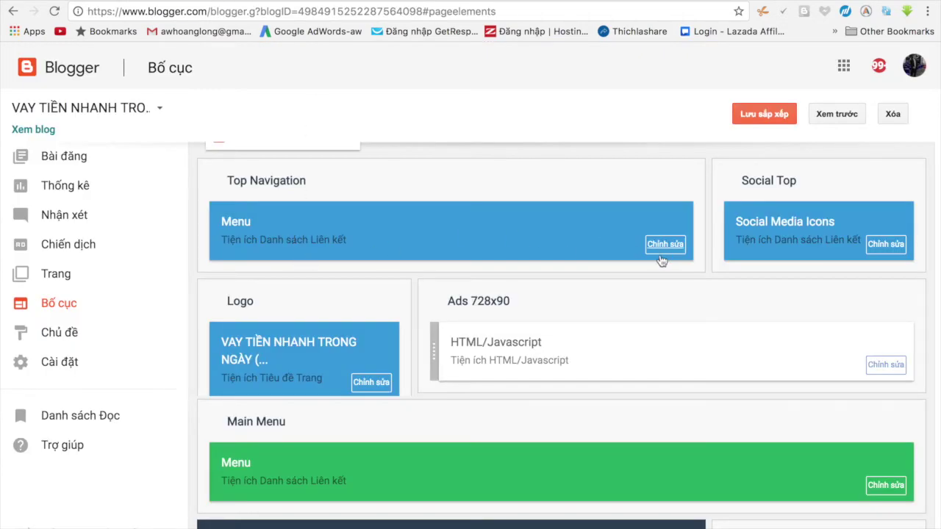
pyautogui.scroll(2, 655, 259)
pyautogui.click(887, 433)
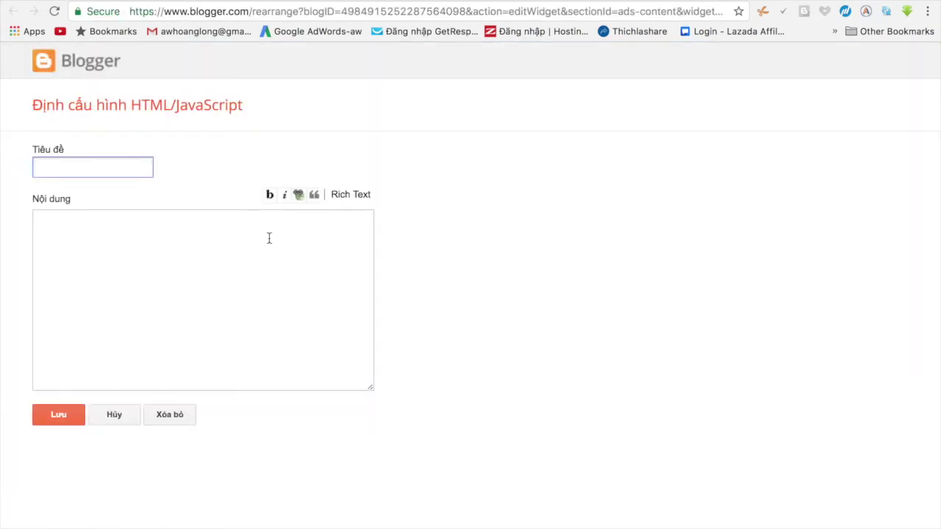
pyautogui.click(269, 237)
pyautogui.press('super+v')
pyautogui.click(70, 415)
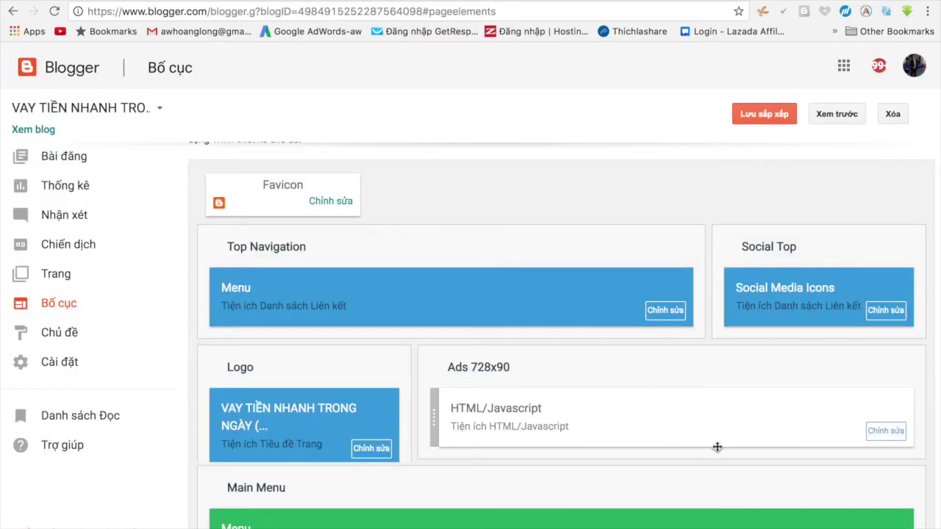
# - Title the Ads 728x90 widget "100 chuyên bay miễn phí khi làm thẻ tín dụng Sacombank", save it and preview the blog
pyautogui.click(881, 434)
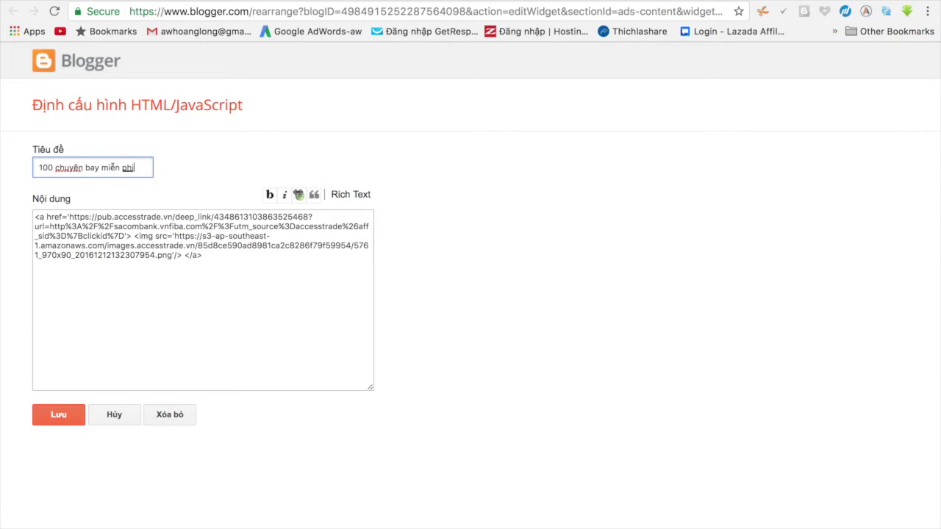
pyautogui.write('làm thẻ tín sìung')
pyautogui.press('BackSpace')
pyautogui.press('BackSpace')
pyautogui.press('BackSpace')
pyautogui.press('BackSpace')
pyautogui.press('BackSpace')
pyautogui.write('dụng Sacombank')
pyautogui.click(66, 413)
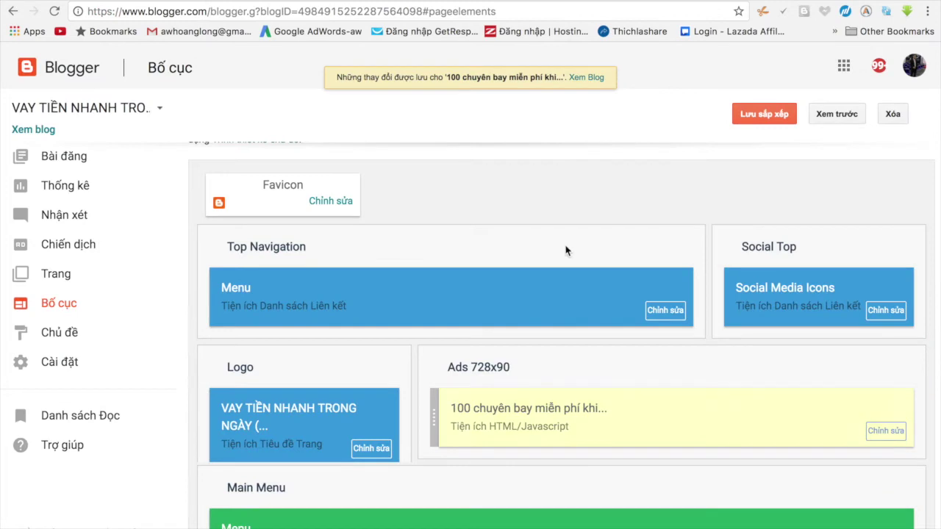
pyautogui.click(834, 119)
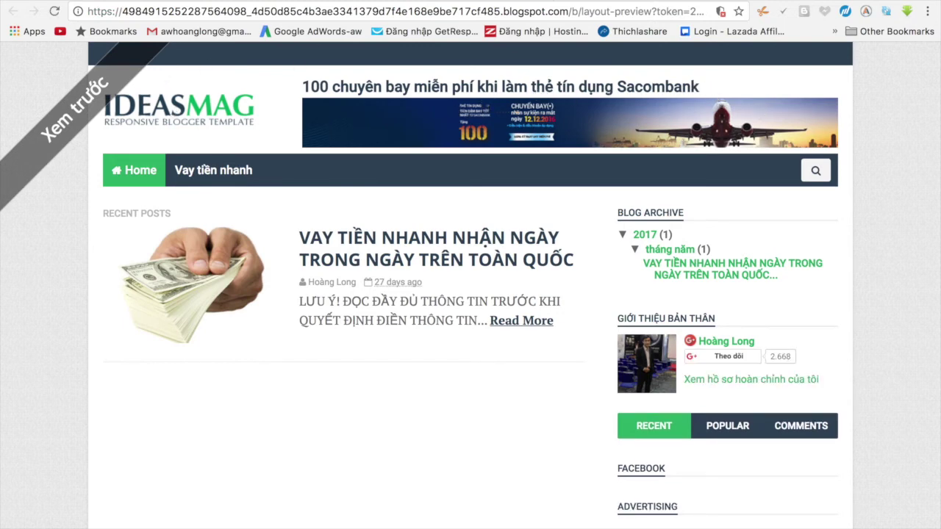
pyautogui.hotkey('ctrl', 'w')
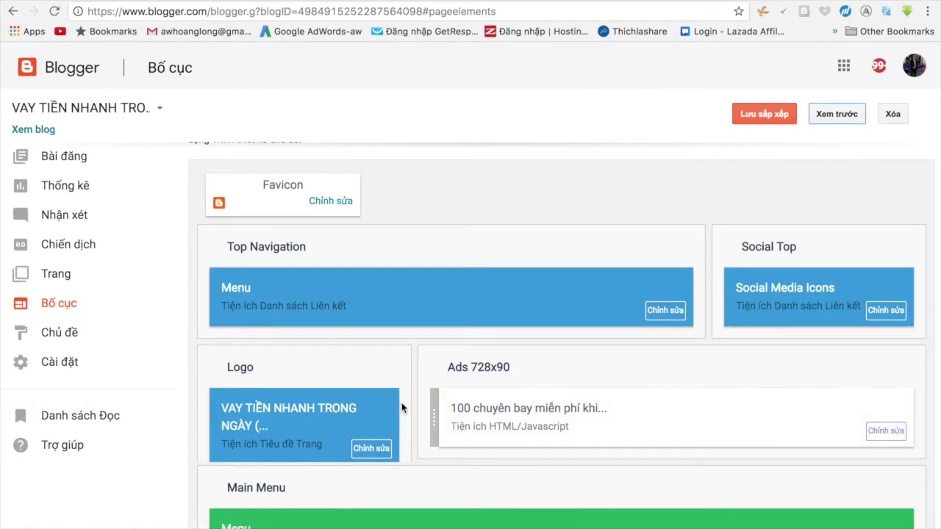
# - Review the Logo widget's blog title, description and image settings, and save them as they are
pyautogui.scroll(-2, 402, 408)
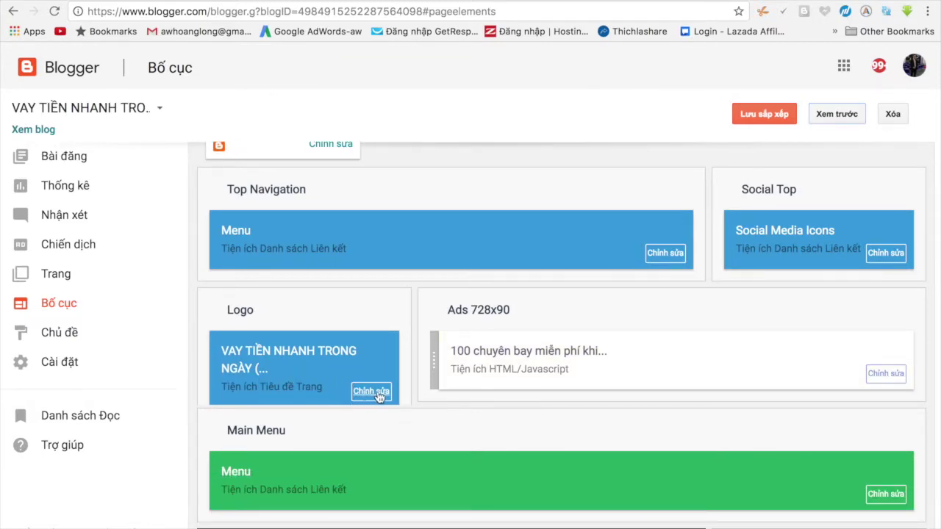
pyautogui.click(373, 392)
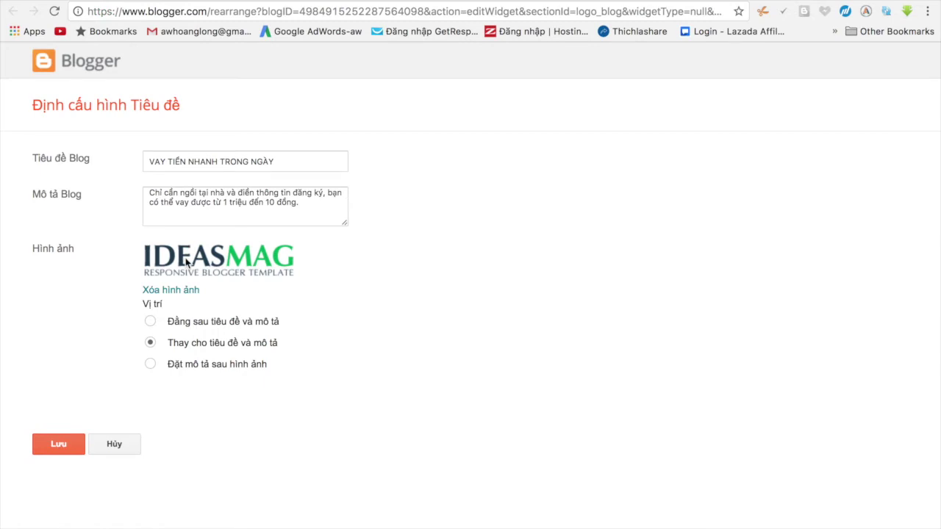
pyautogui.click(51, 446)
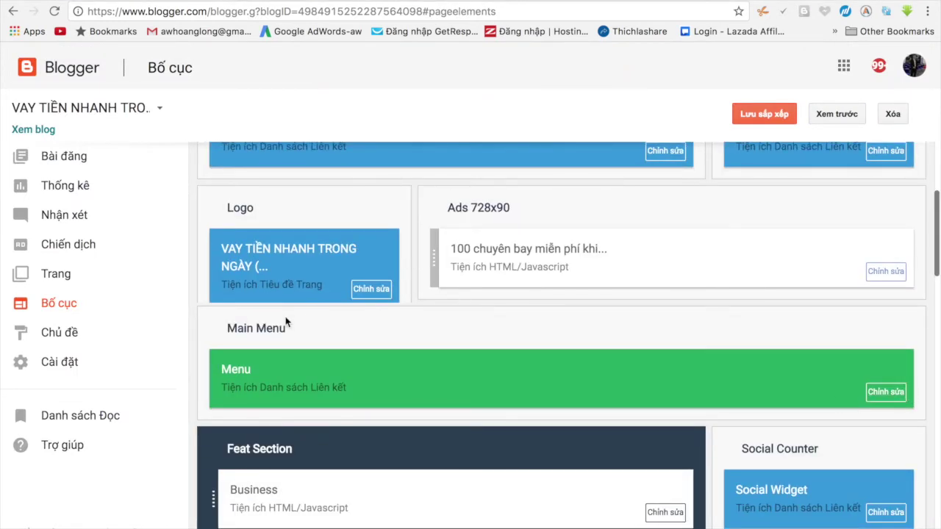
# - Add a link named "Làm thẻ tín dụng" to the Main Menu widget
pyautogui.click(888, 392)
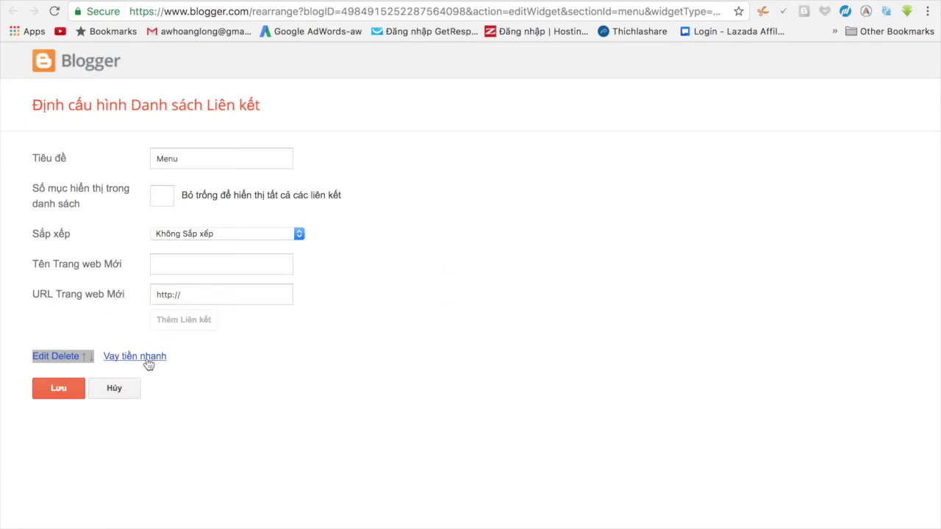
pyautogui.click(203, 264)
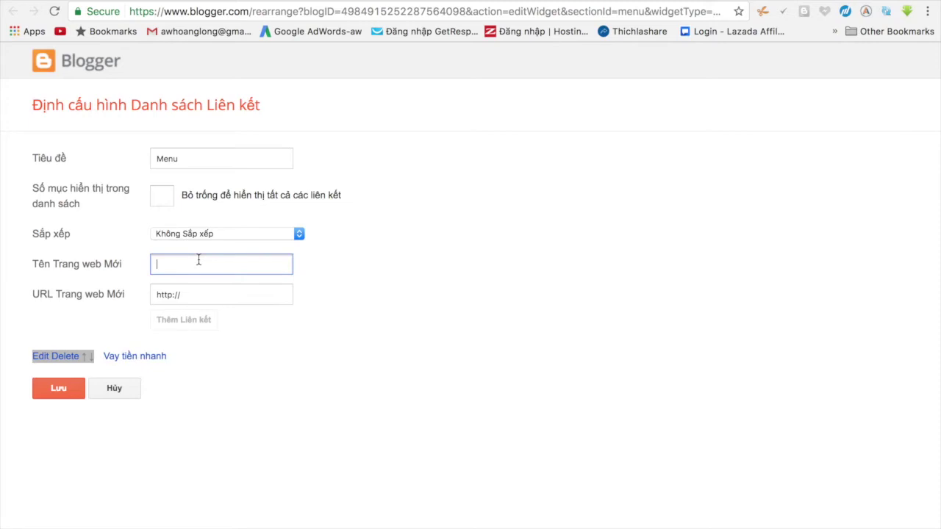
pyautogui.write('Làm thẻ tín dung')
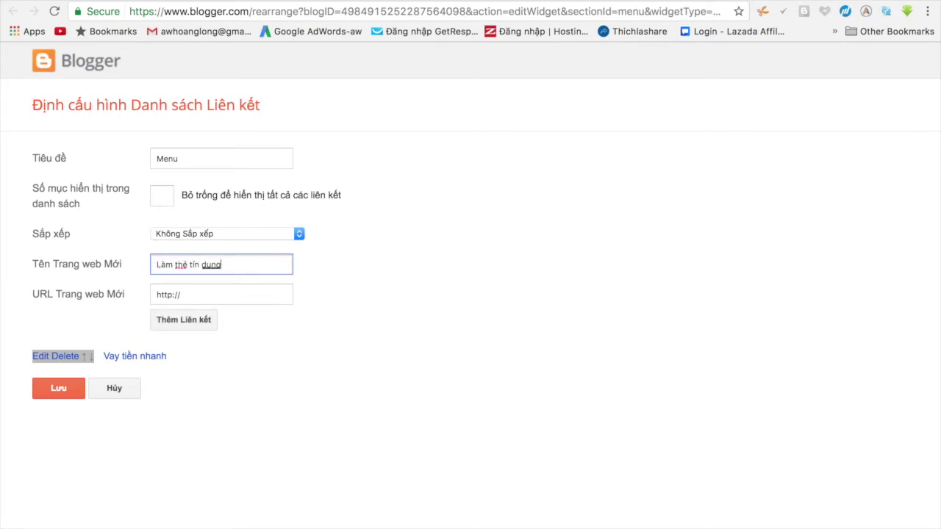
pyautogui.press('Return')
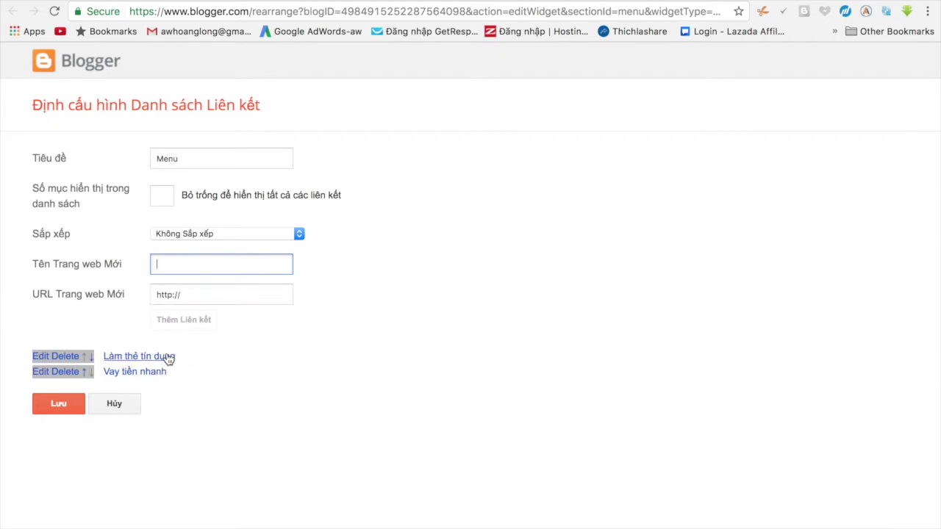
# - Open the "Làm thẻ tín dụng" link for editing and copy the URL of the blog's VAY TIỀN NHANH post
pyautogui.click(43, 357)
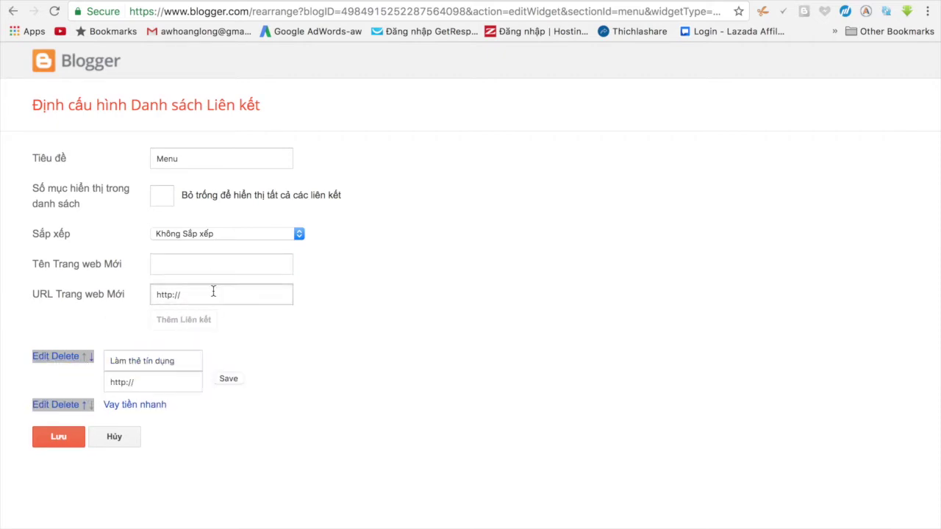
pyautogui.click(156, 382)
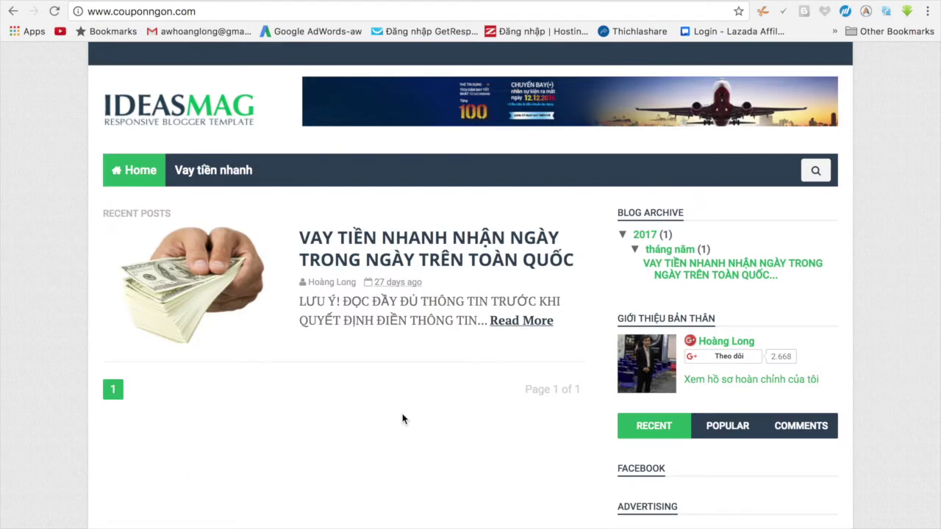
pyautogui.scroll(-3, 408, 338)
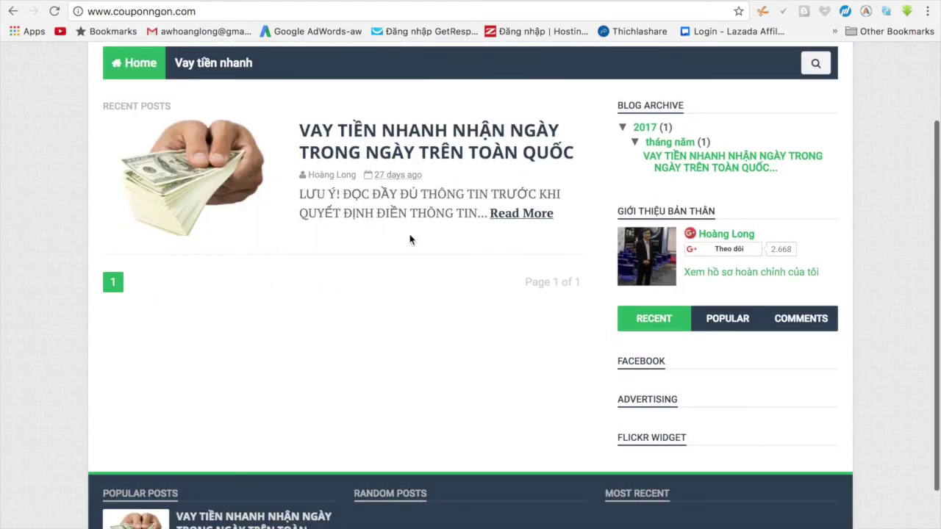
pyautogui.click(420, 147)
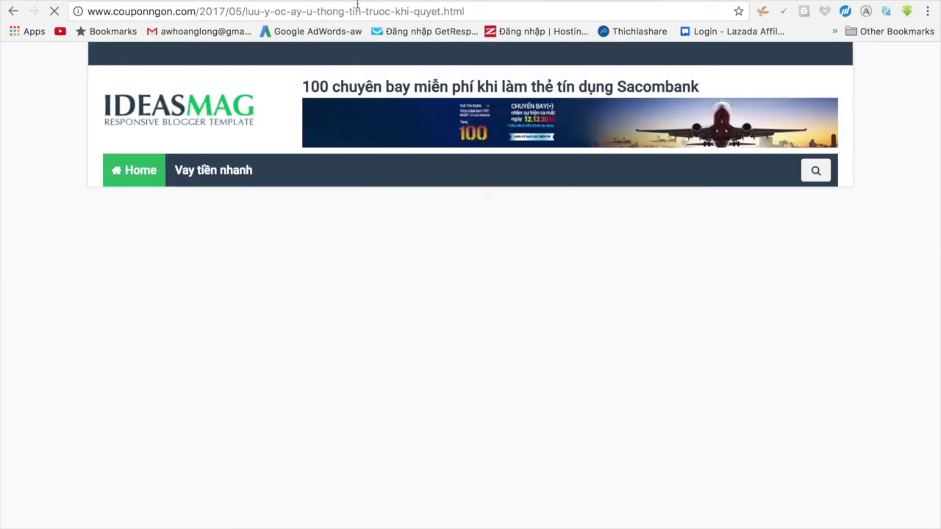
pyautogui.click(357, 6)
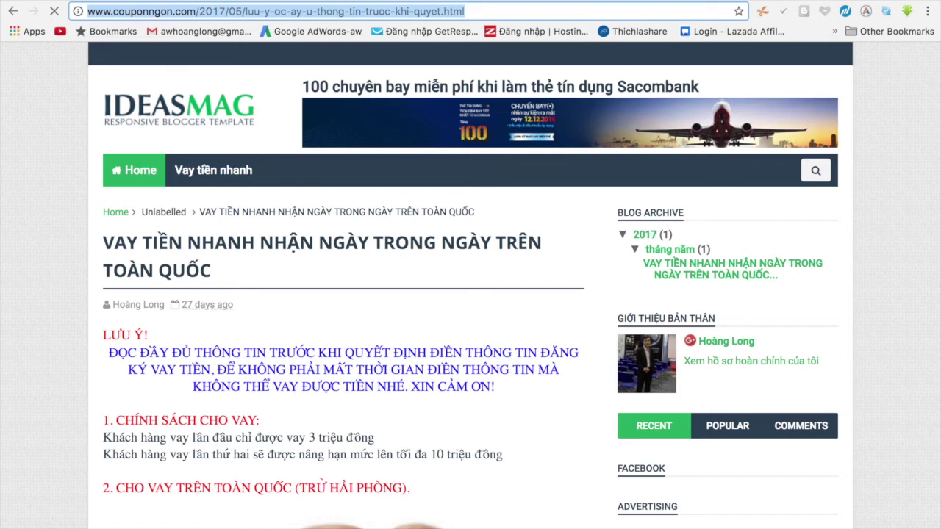
pyautogui.click(475, 6)
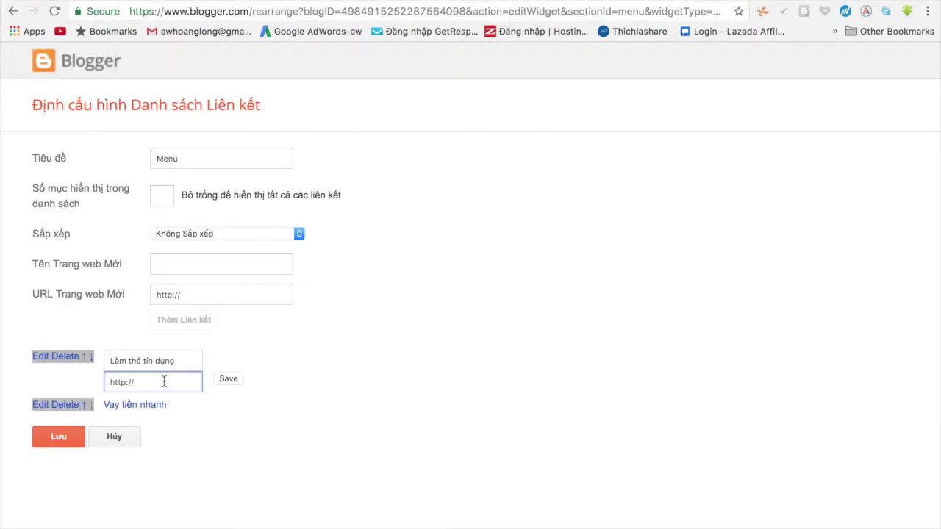
# - Replace the "Làm thẻ tín dụng" link's URL with the copied post address, then save the link and the menu
pyautogui.moveTo(136, 381); pyautogui.dragTo(103, 382)
pyautogui.hotkey('ctrl', 'v')
pyautogui.click(231, 380)
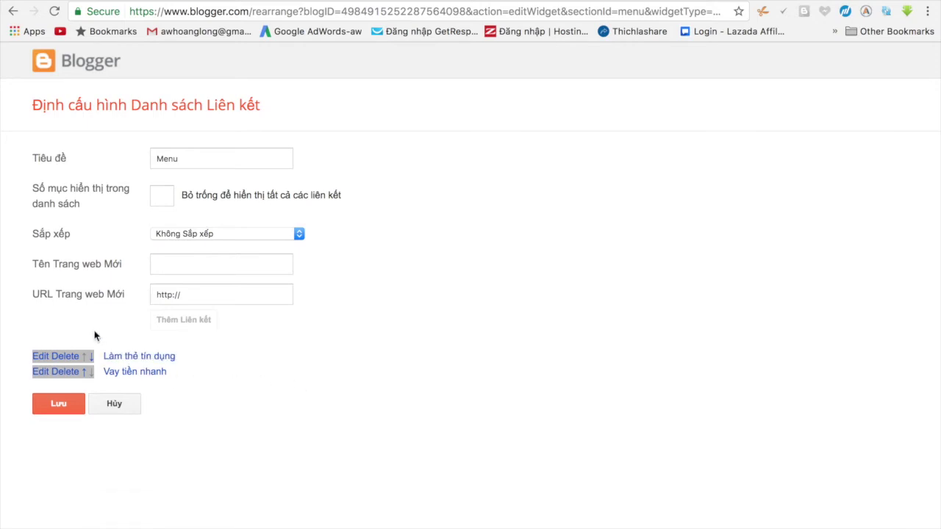
pyautogui.click(73, 406)
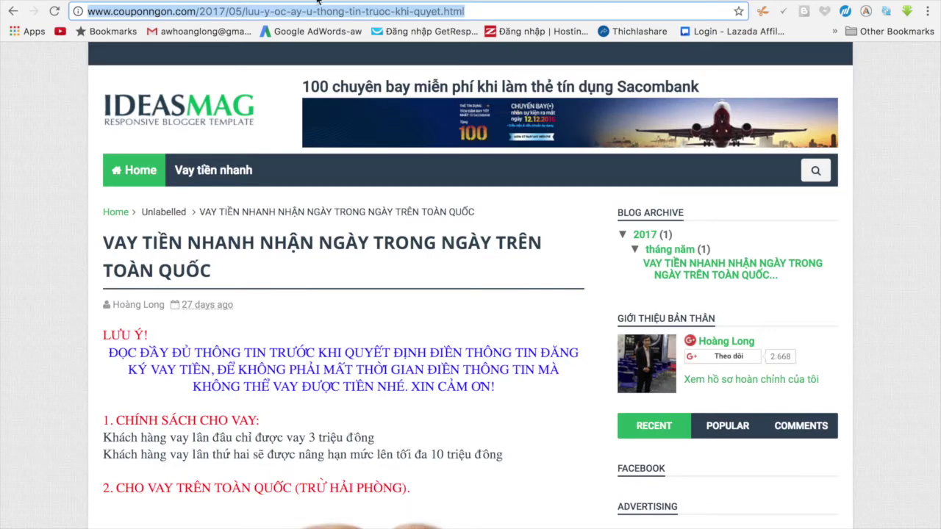
# - Reload the VAY TIỀN NHANH post on couponngon.com to check its main menu
pyautogui.hotkey('ctrl', 'Tab')
pyautogui.hotkey('ctrl', 'shift', 'Tab')
pyautogui.press('Return')
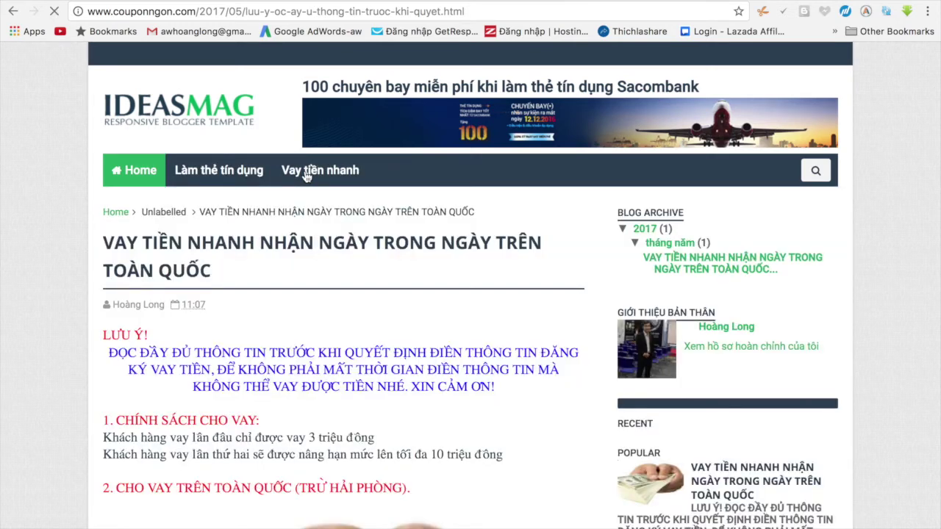
# - Look over the VAY TIỀN NHANH post page, including its content and sidebar widgets
pyautogui.scroll(-3, 328, 417)
pyautogui.scroll(-1, 329, 418)
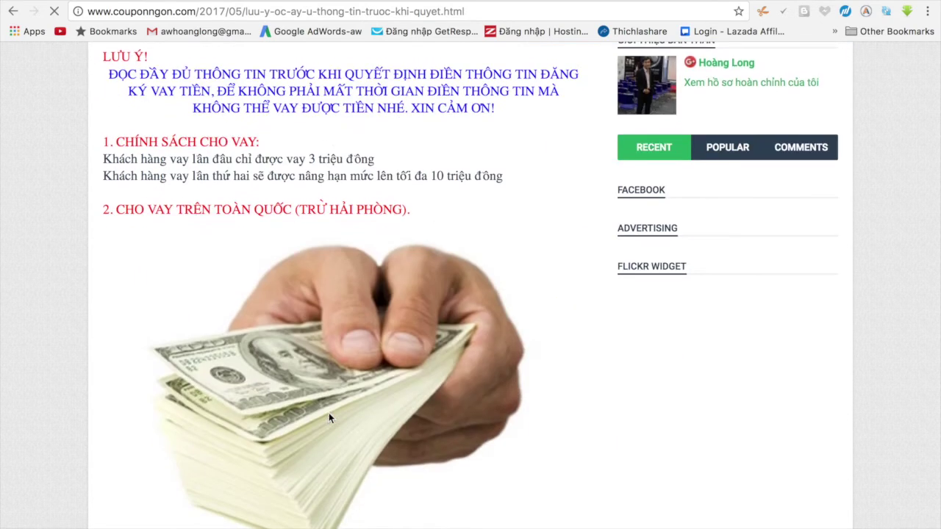
pyautogui.scroll(4, 329, 418)
pyautogui.scroll(-2, 328, 417)
pyautogui.scroll(3, 328, 415)
# - In the Blogger layout, delete the Blog Archive gadget from Sidebar Right A
pyautogui.hotkey('ctrl', 'Tab')
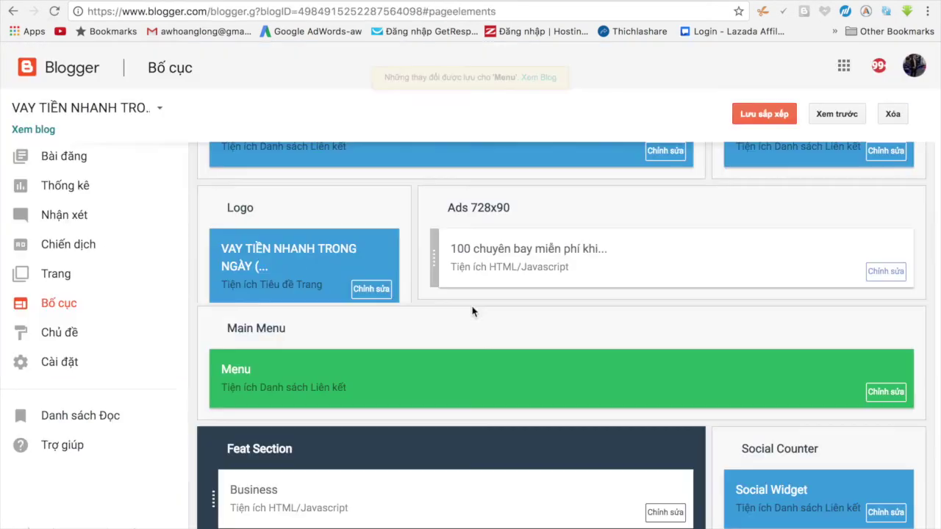
pyautogui.scroll(-3, 471, 309)
pyautogui.scroll(-1, 471, 309)
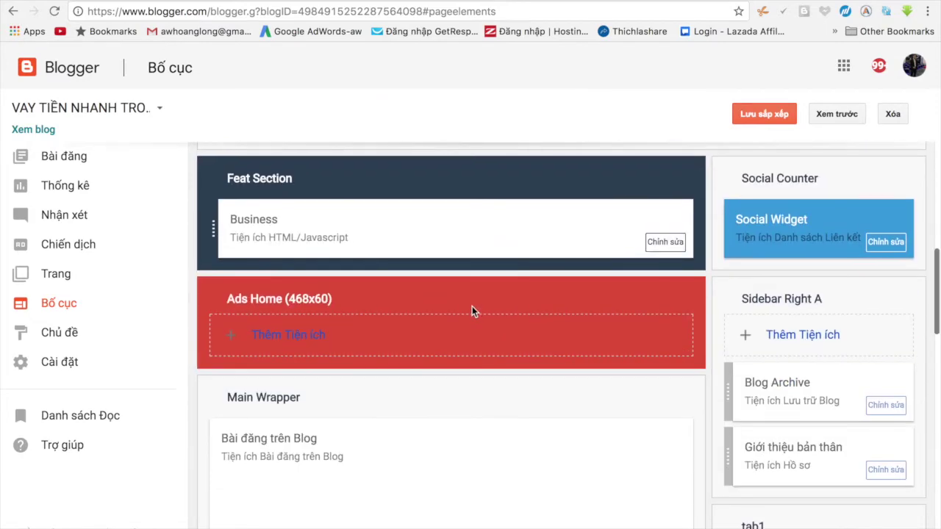
pyautogui.scroll(-3, 472, 309)
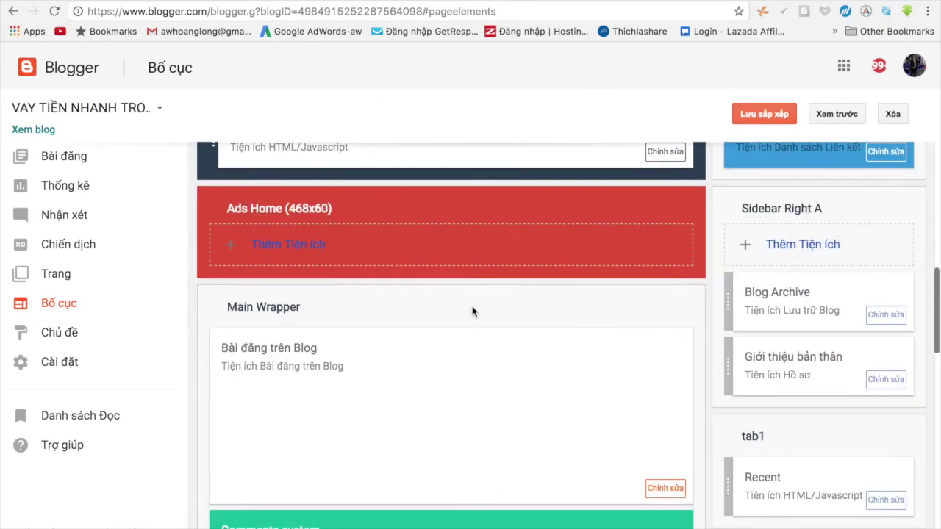
pyautogui.scroll(-3, 471, 311)
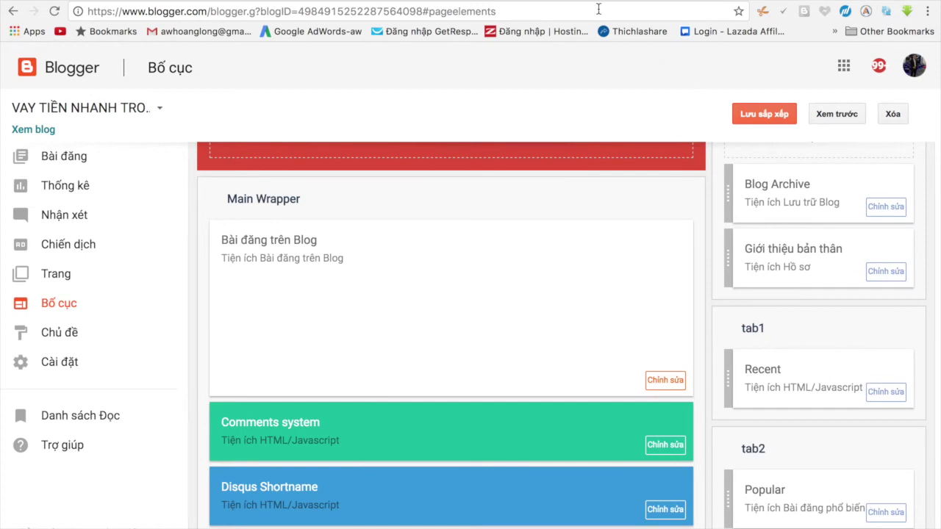
pyautogui.click(509, 2)
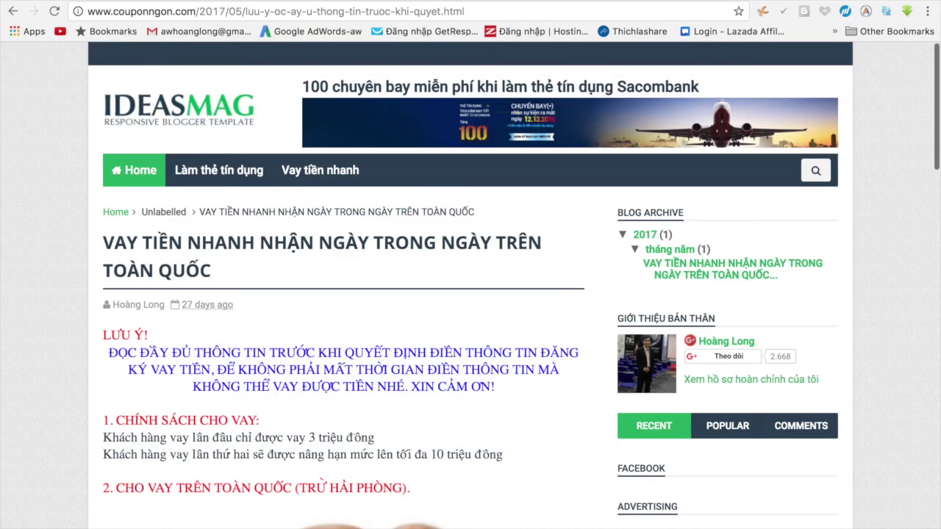
pyautogui.hotkey('ctrl', 'Tab')
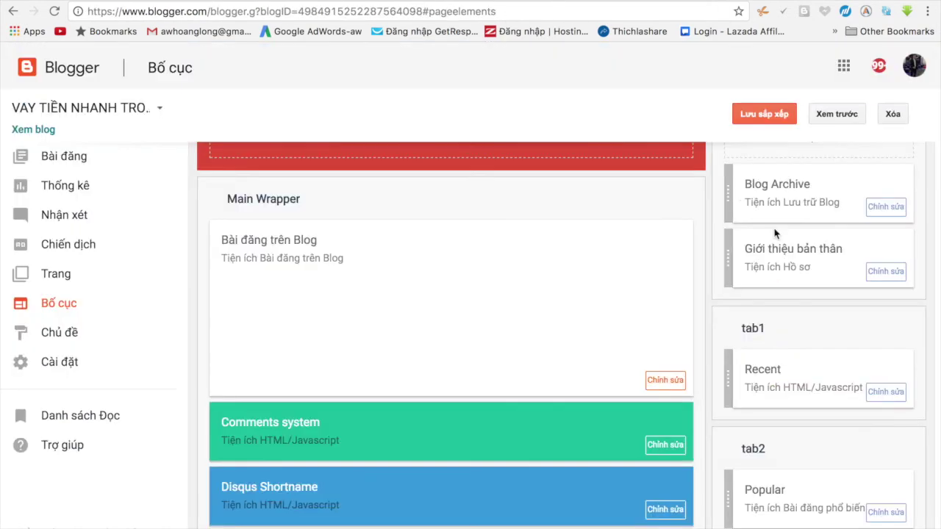
pyautogui.click(889, 208)
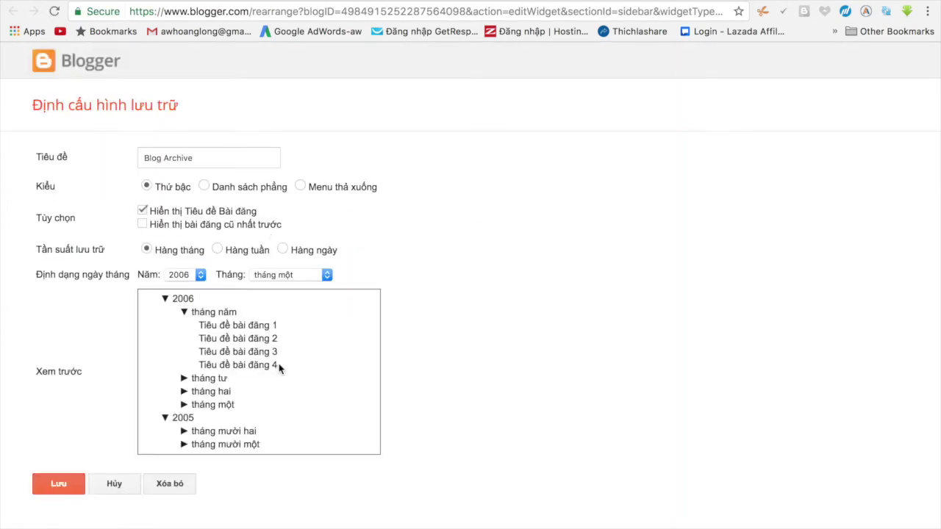
pyautogui.click(173, 487)
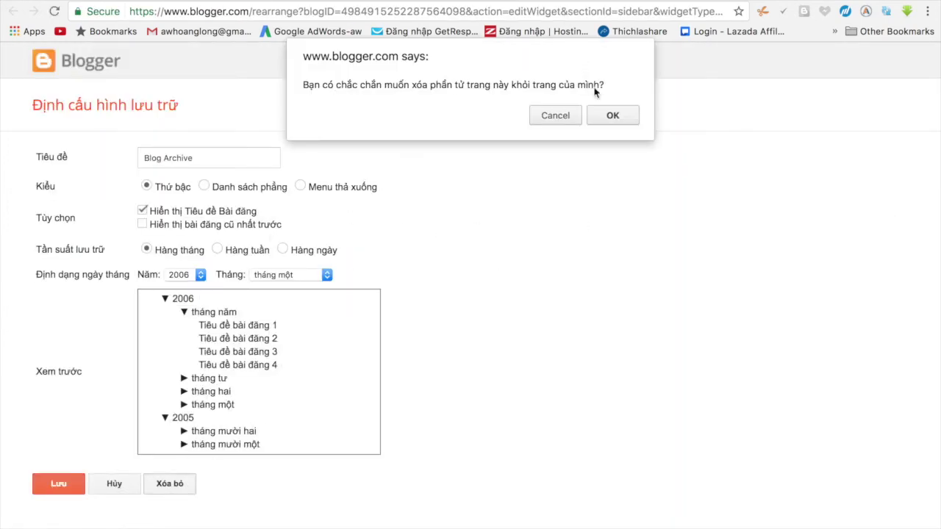
pyautogui.click(617, 118)
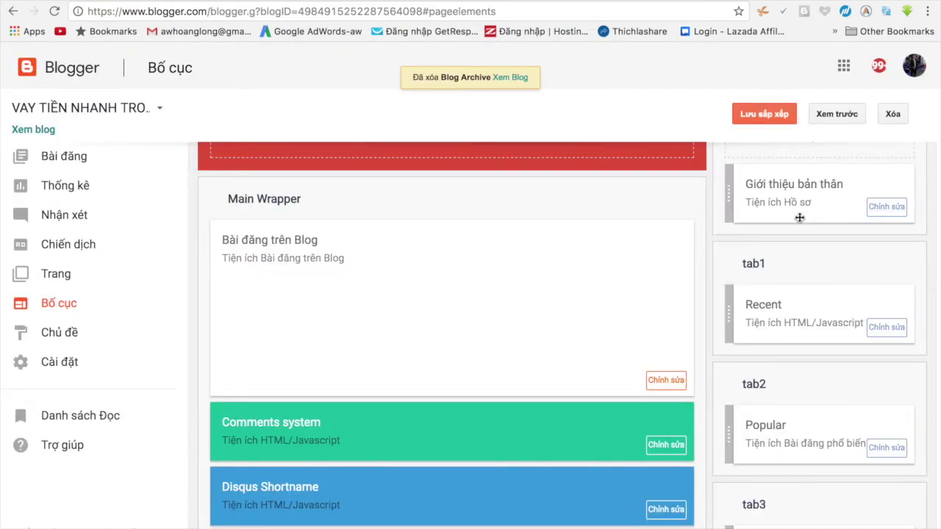
# - Delete the "Giới thiệu bản thân" profile gadget from Sidebar Right A and check the sidebar on the live post
pyautogui.click(886, 208)
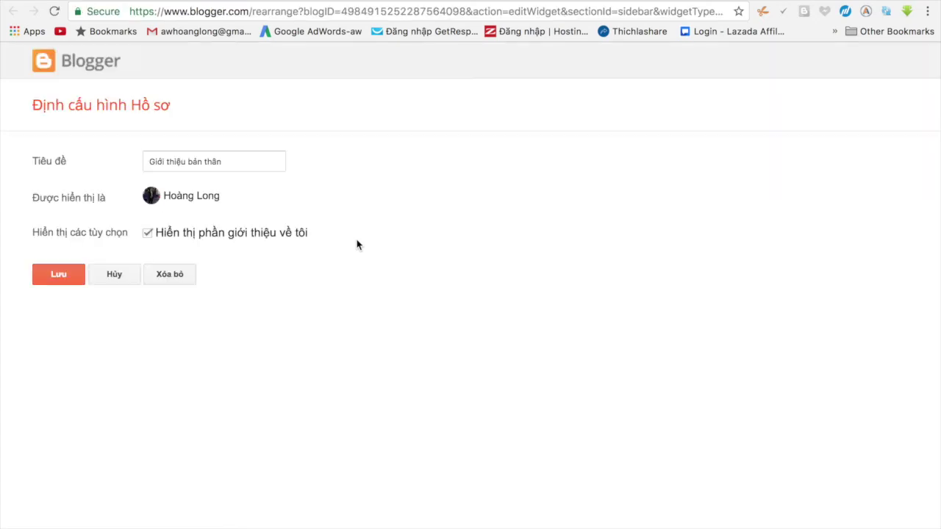
pyautogui.click(177, 274)
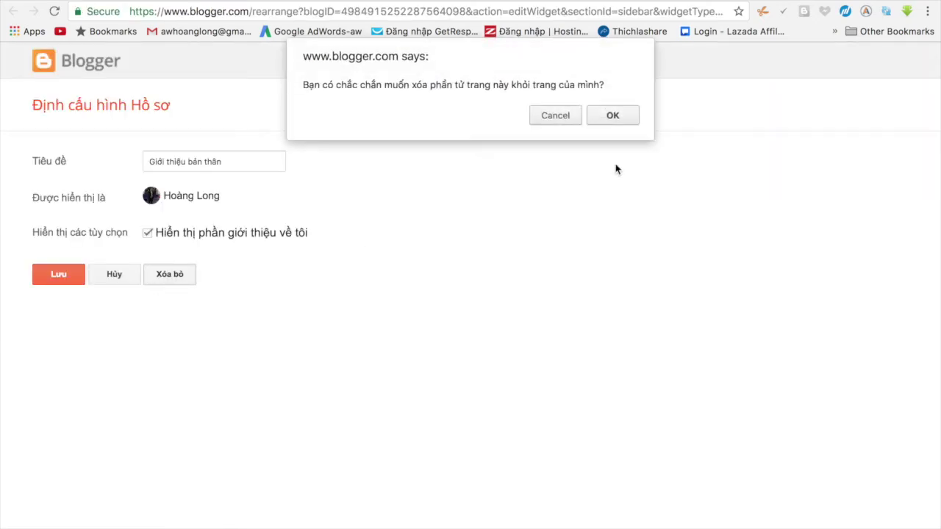
pyautogui.click(607, 115)
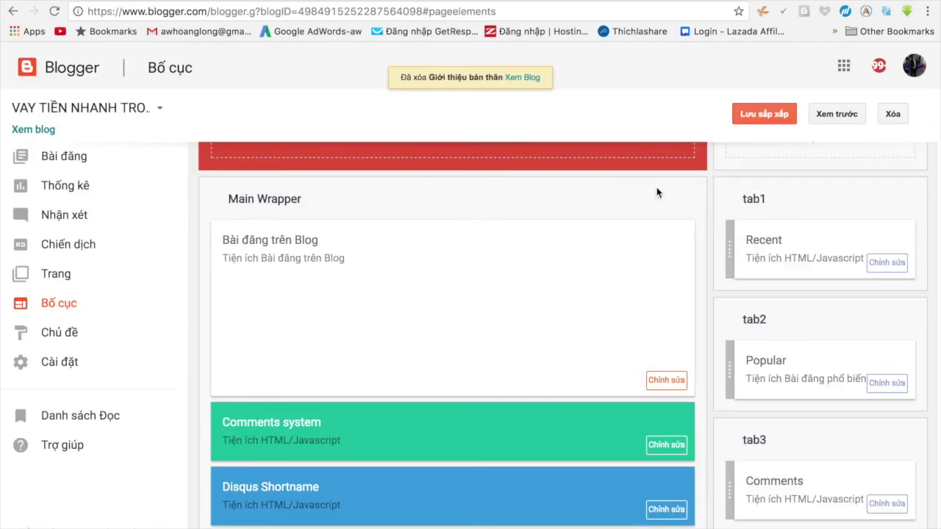
pyautogui.scroll(4, 813, 283)
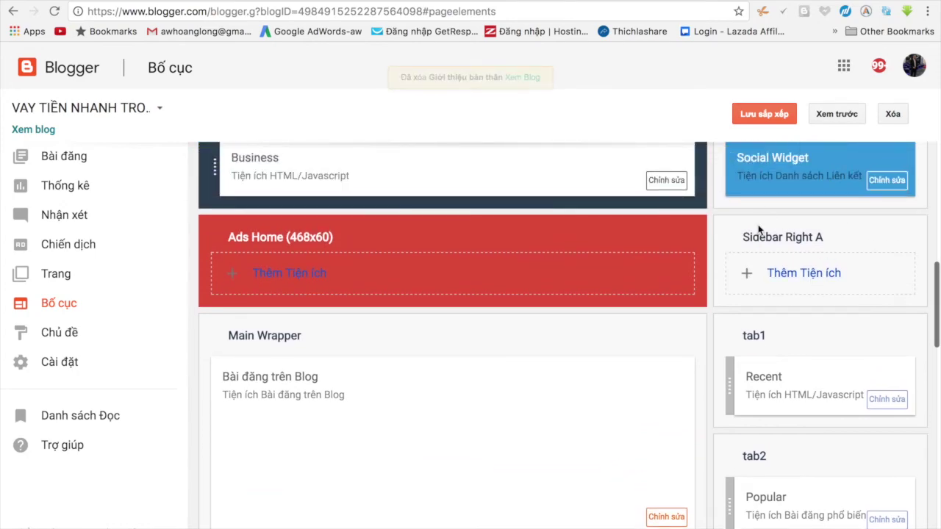
pyautogui.hotkey('ctrl', 'Tab')
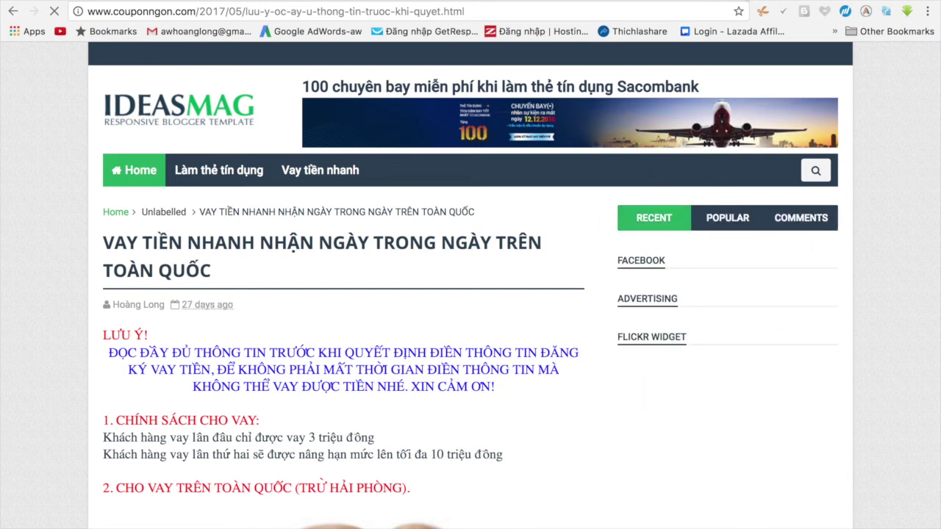
# - Open canvaytien.info in a new tab and examine its sidebar mail sign-up image as a reference
pyautogui.press('super+t')
pyautogui.write('canvaytien.info')
pyautogui.press('Down')
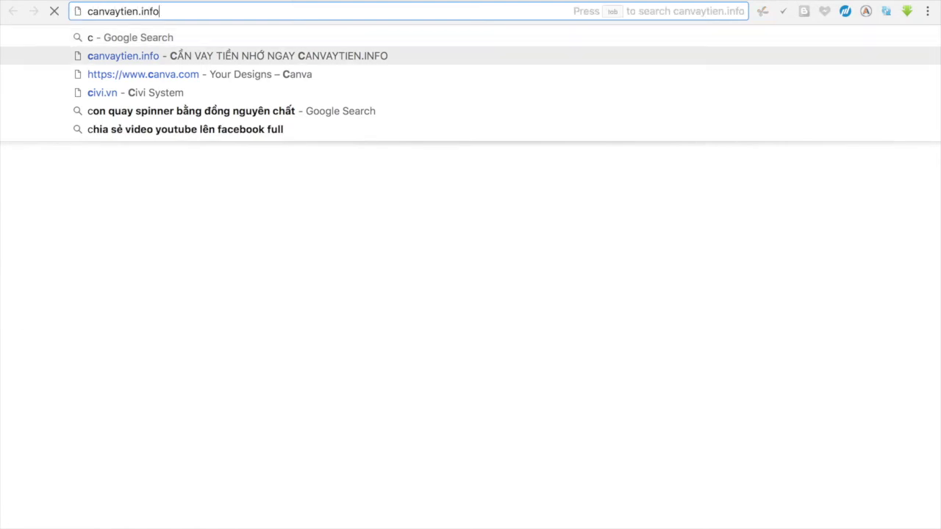
pyautogui.press('Return')
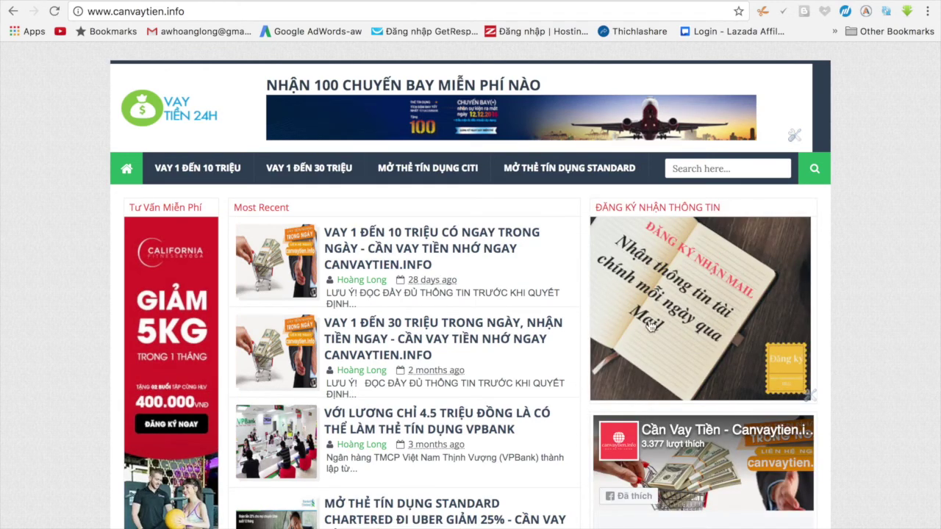
pyautogui.click(690, 299)
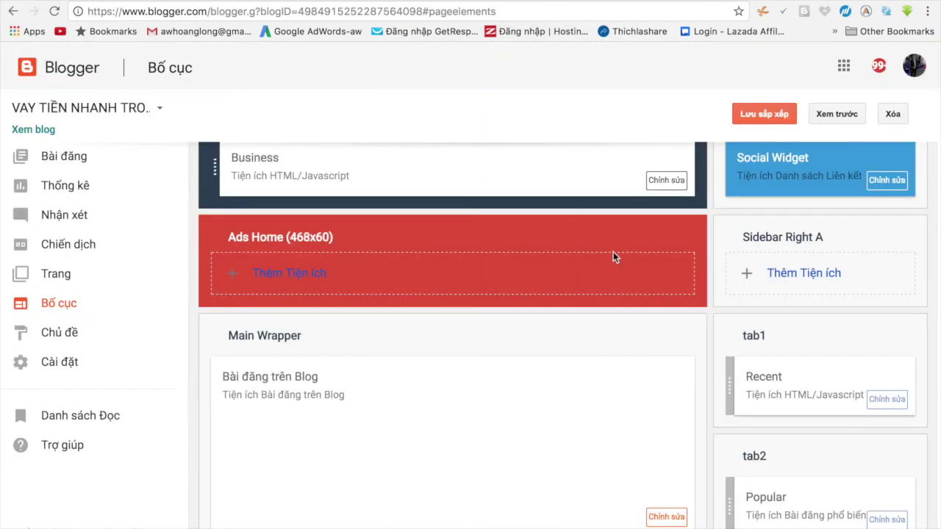
# - Add a Hình ảnh (image) gadget to the Sidebar Right A section of the Blogger layout
pyautogui.click(801, 276)
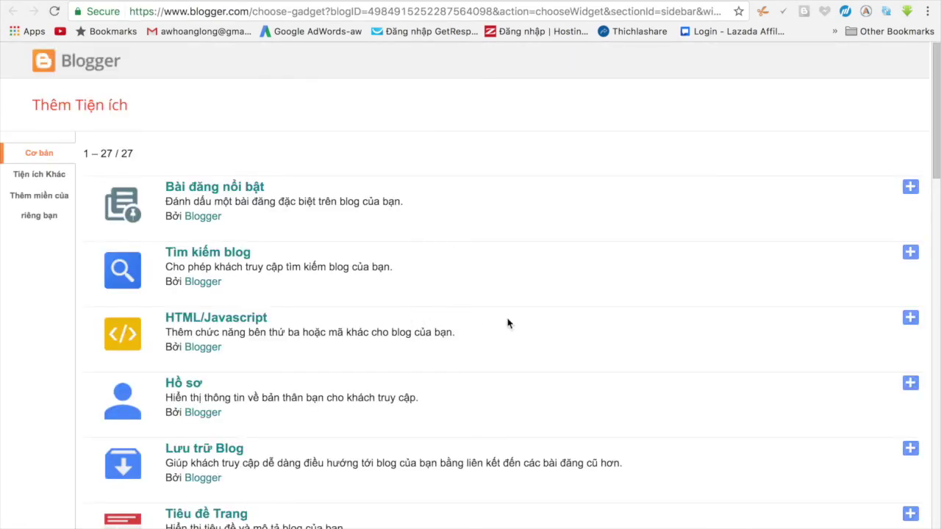
pyautogui.scroll(-1, 507, 324)
pyautogui.scroll(-6, 507, 323)
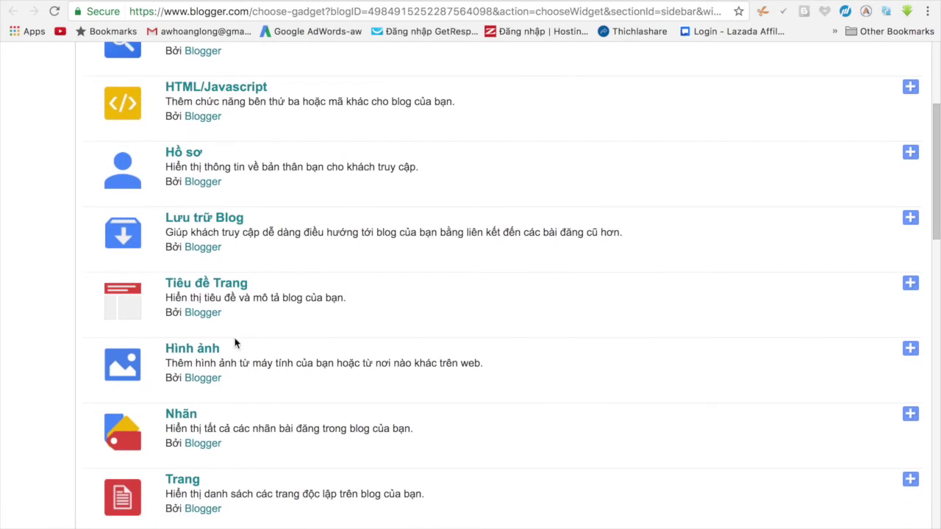
pyautogui.moveTo(160, 357); pyautogui.dragTo(230, 352)
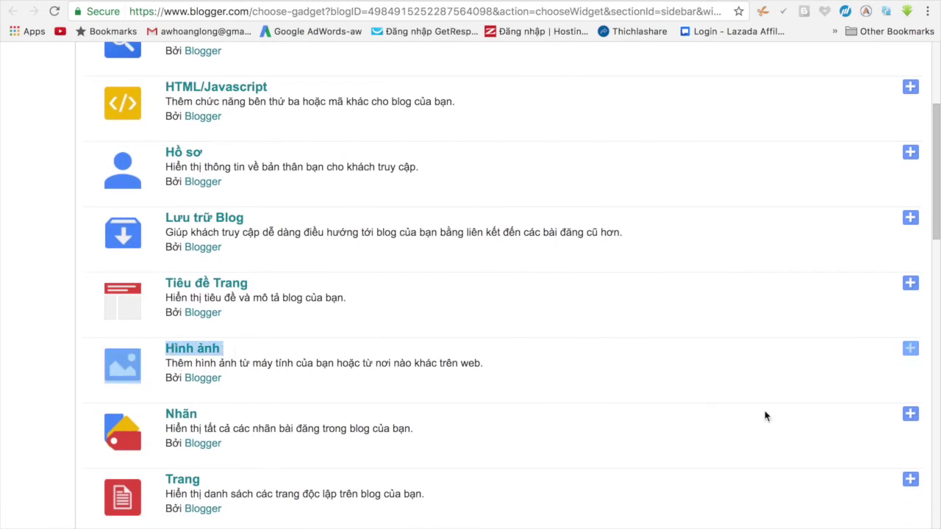
pyautogui.click(911, 351)
# - Title the image gadget "NHẬN THÔNG TIN TÀI CHÍNH" and leave its caption empty
pyautogui.click(207, 166)
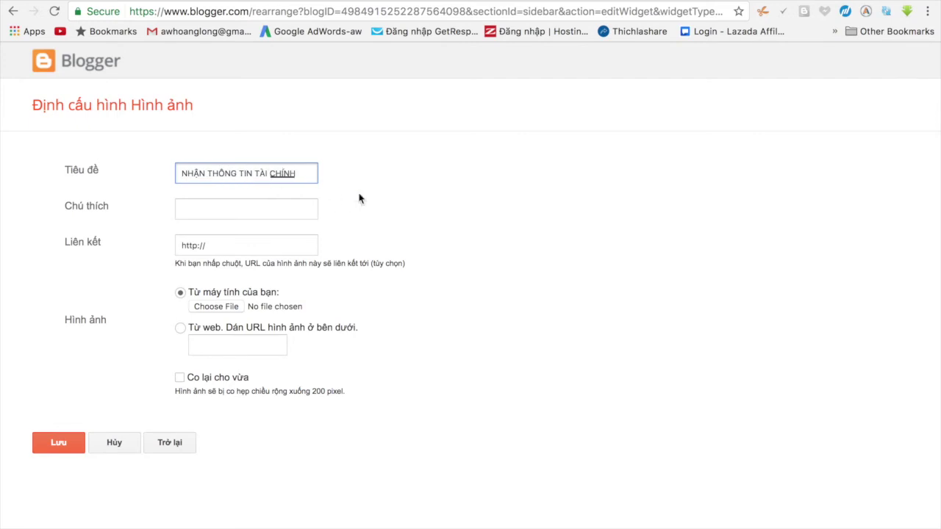
pyautogui.click(265, 204)
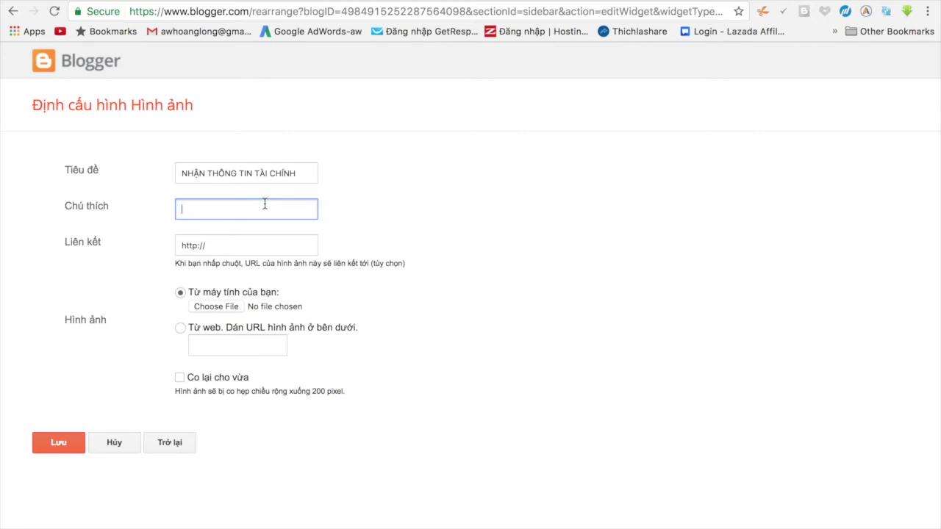
pyautogui.click(262, 242)
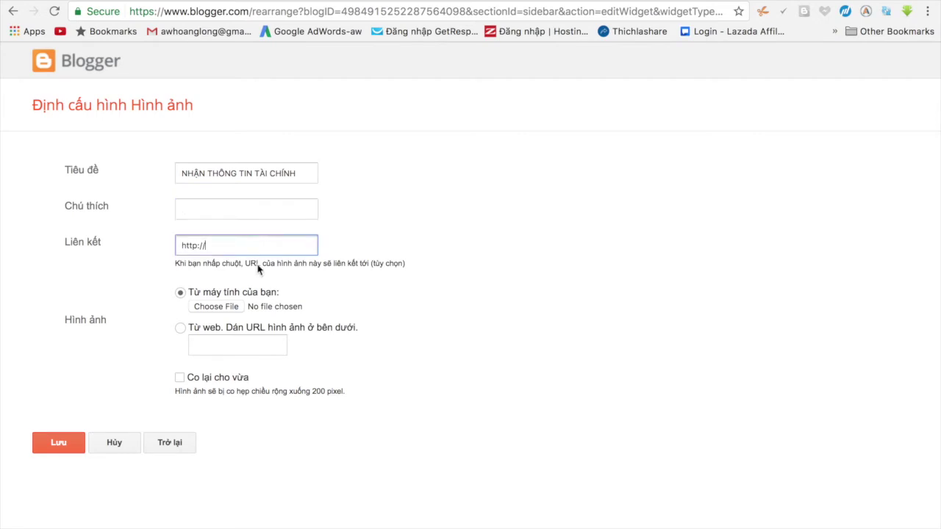
# - Upload the "Nhận thông tin vay tiền" JPG notebook picture from the Downloads folder as the gadget's image
pyautogui.click(216, 307)
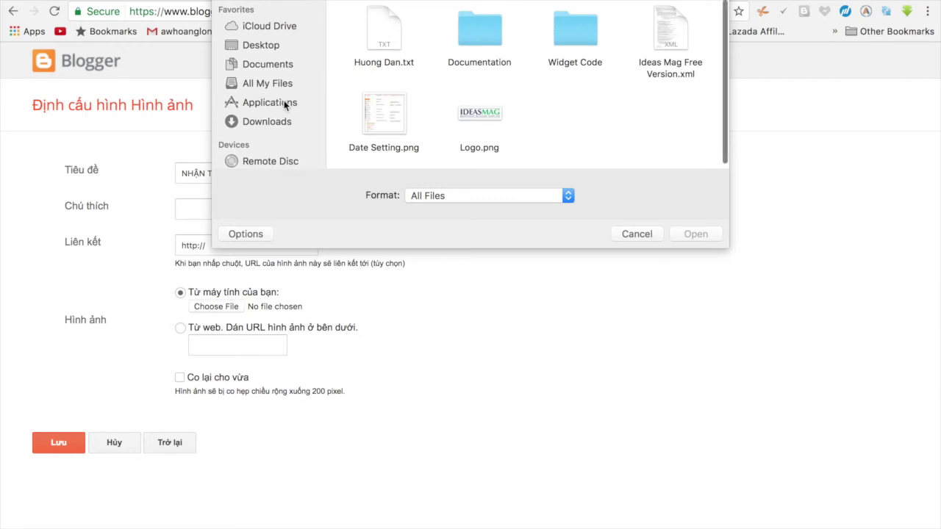
pyautogui.click(282, 122)
pyautogui.click(500, 129)
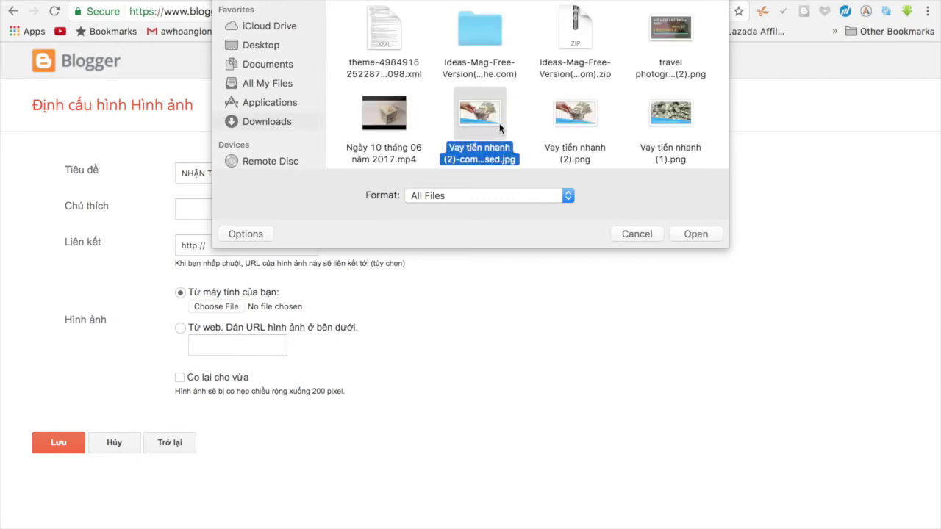
pyautogui.scroll(-5, 500, 129)
pyautogui.scroll(-10, 500, 128)
pyautogui.scroll(-5, 499, 128)
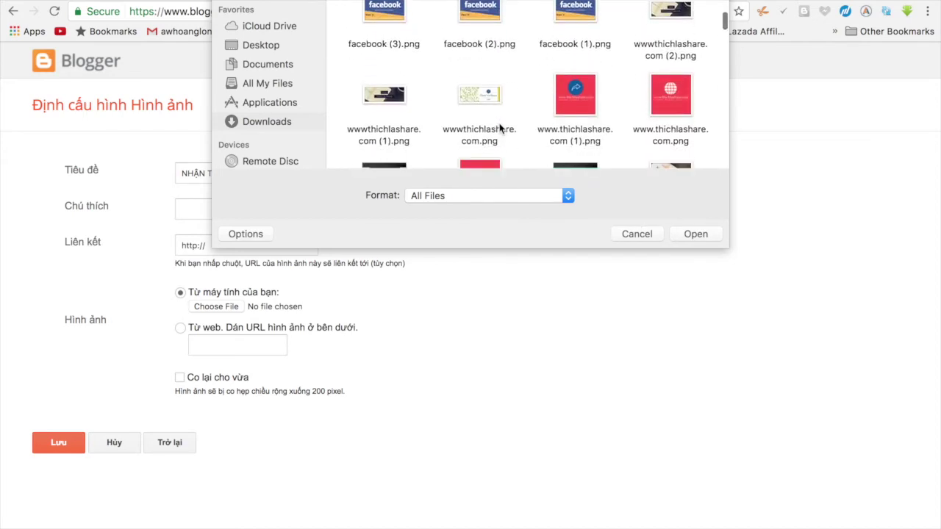
pyautogui.scroll(-5, 500, 129)
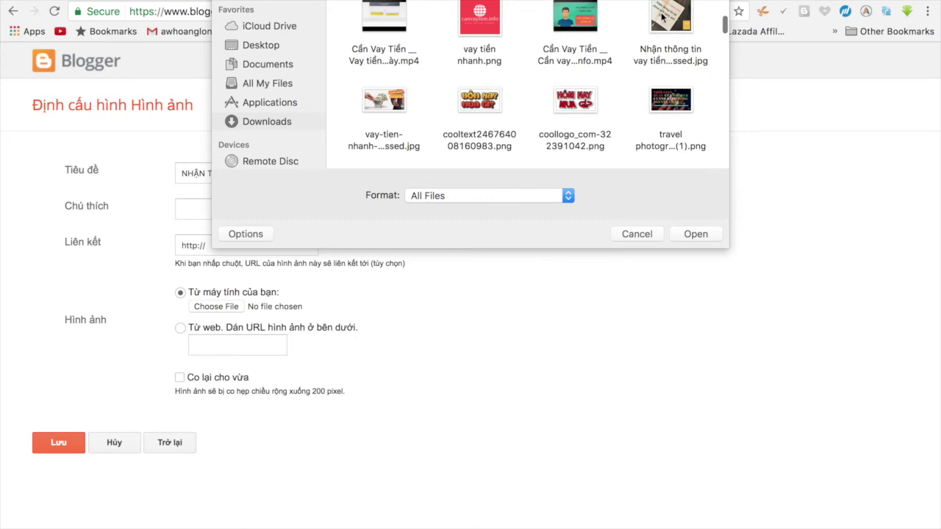
pyautogui.click(661, 16)
pyautogui.click(691, 230)
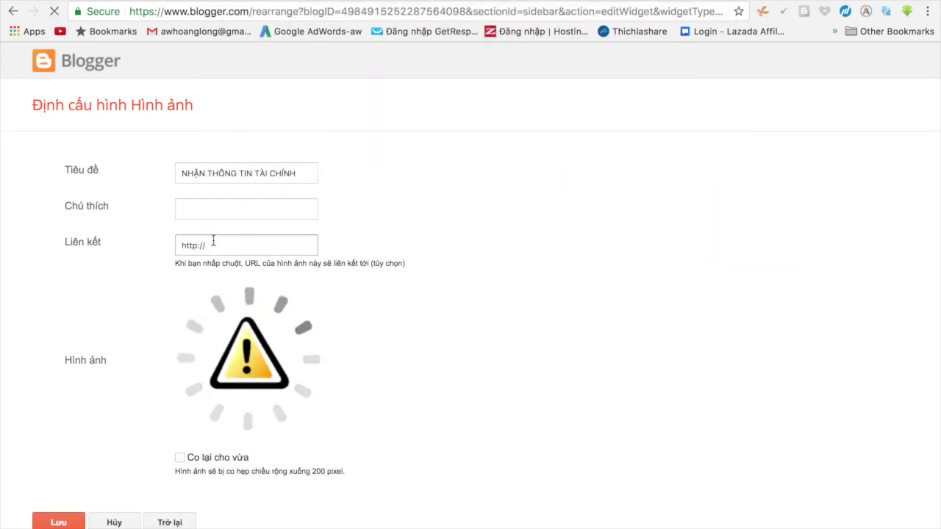
# - Switch to the ACCESSTRADE site and open the Trĩ Tâm An campaign from the full campaign list
pyautogui.click(252, 248)
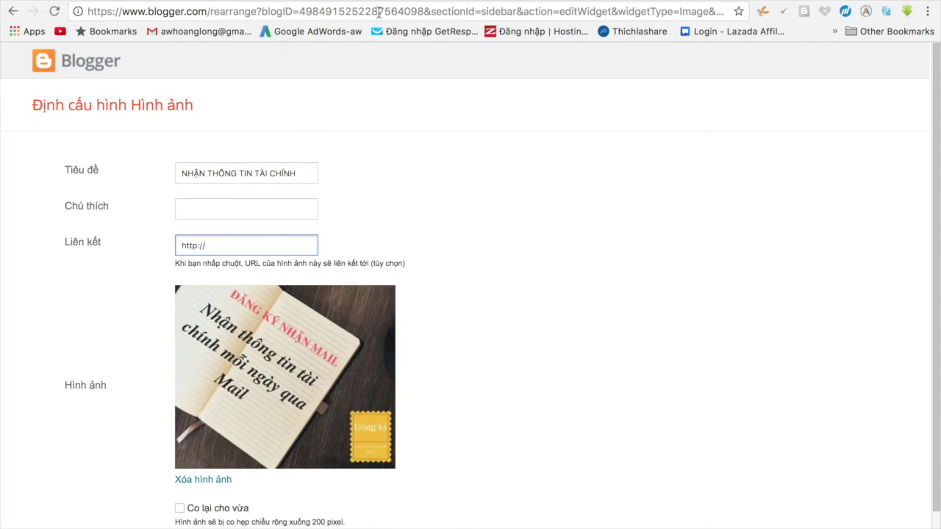
pyautogui.hotkey('ctrl', 'Tab')
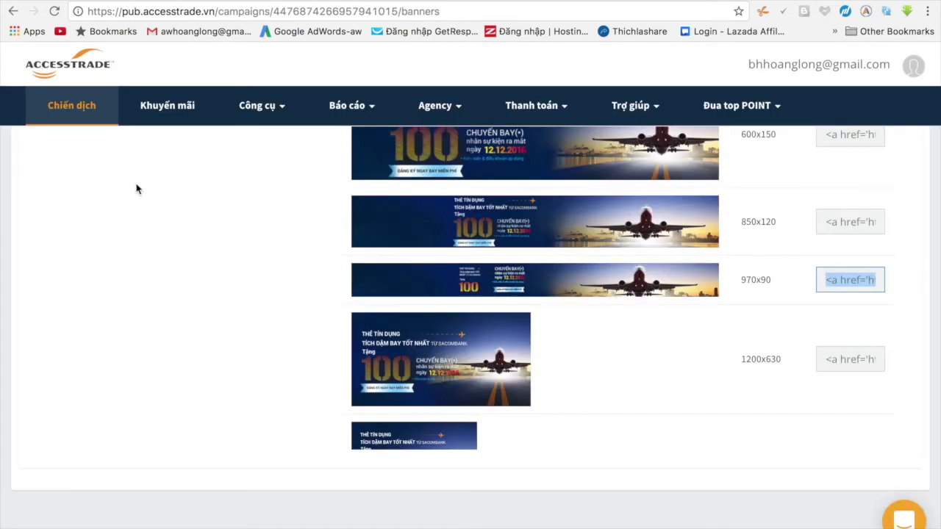
pyautogui.scroll(5, 197, 335)
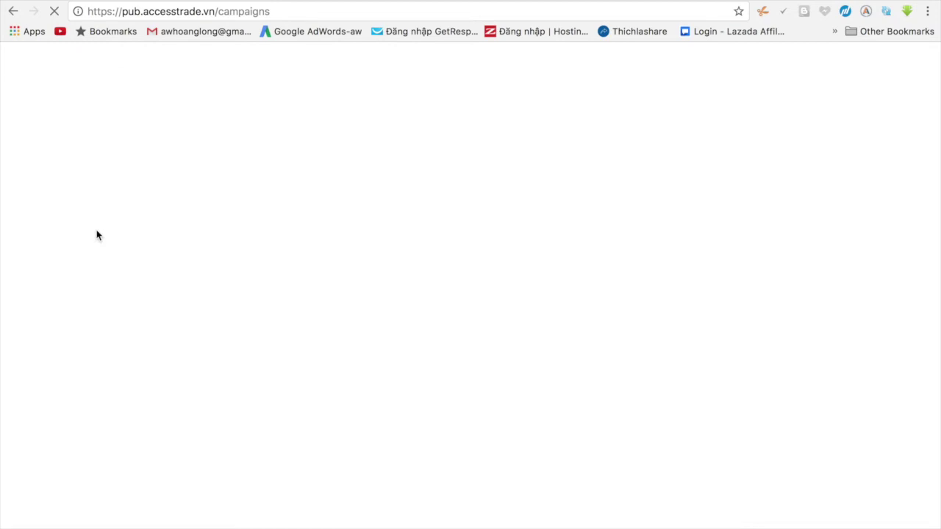
pyautogui.scroll(-7, 163, 360)
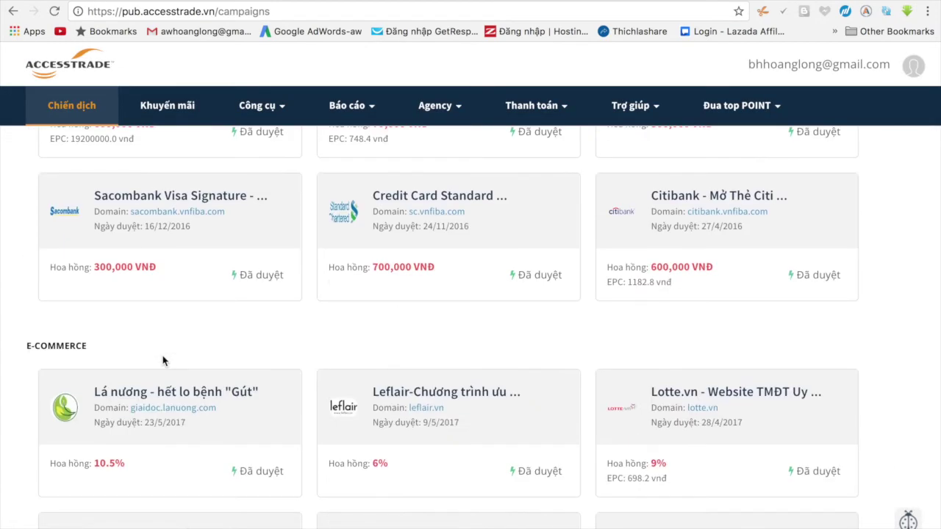
pyautogui.scroll(-5, 163, 362)
pyautogui.scroll(-7, 163, 360)
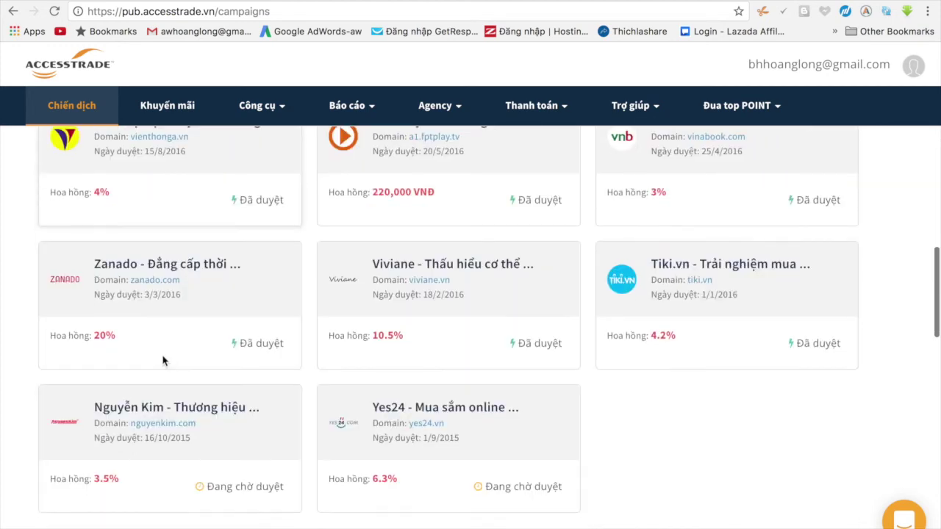
pyautogui.scroll(-2, 164, 360)
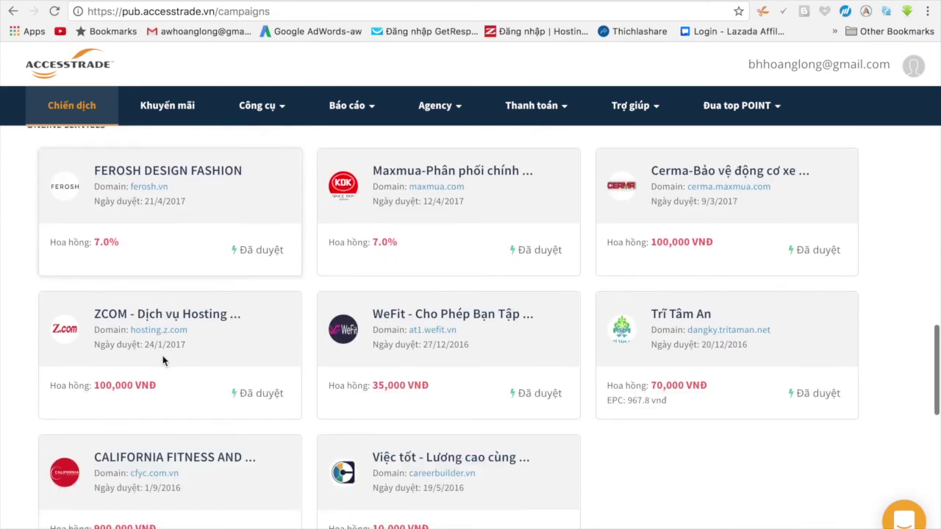
pyautogui.click(677, 323)
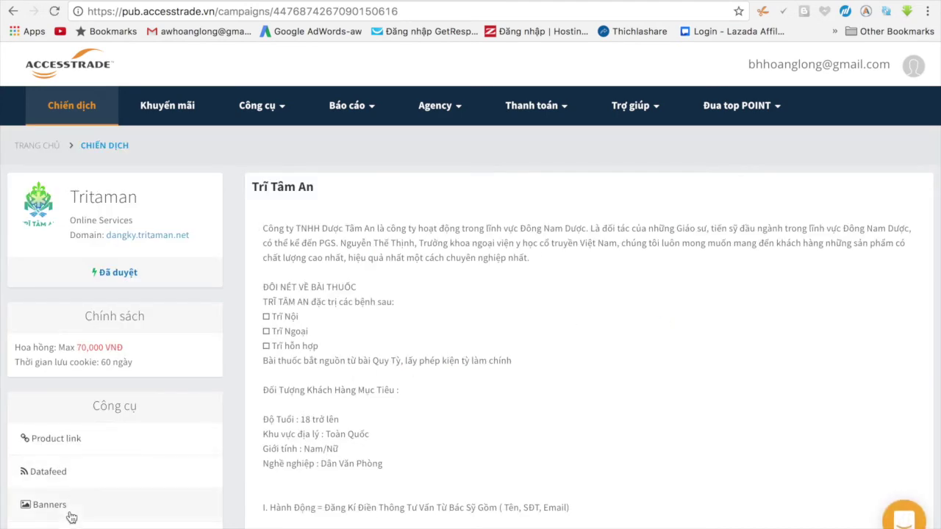
# - Save the Trĩ Tâm An campaign's first 300x250 banner image to the Desktop
pyautogui.click(49, 505)
pyautogui.scroll(-2, 420, 434)
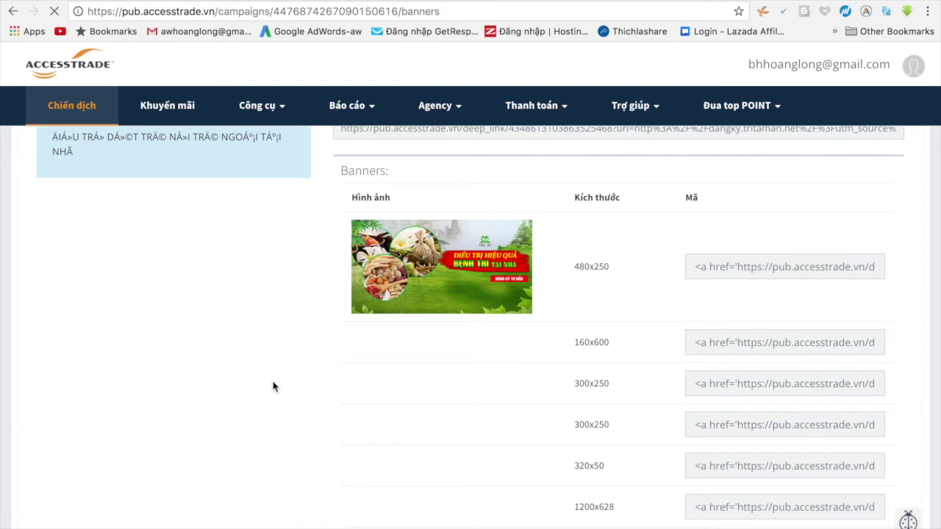
pyautogui.scroll(-1, 272, 386)
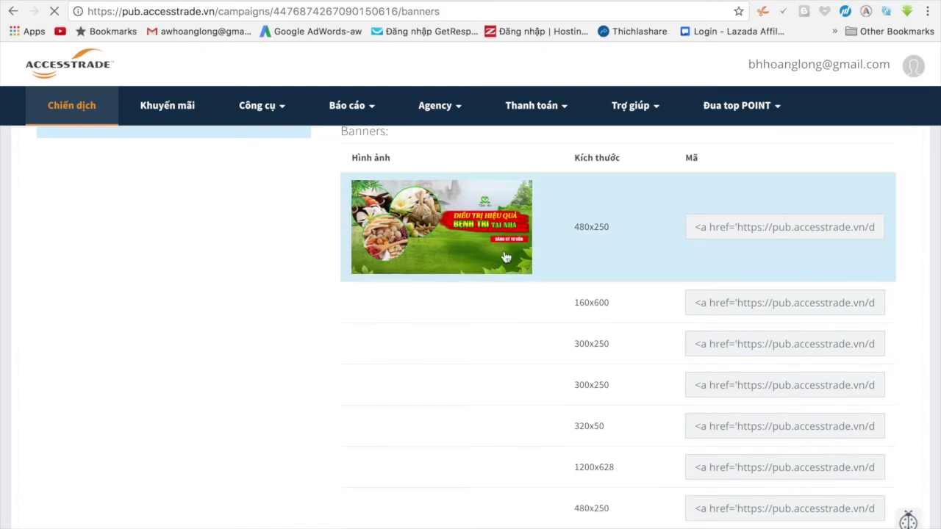
pyautogui.scroll(-2, 111, 376)
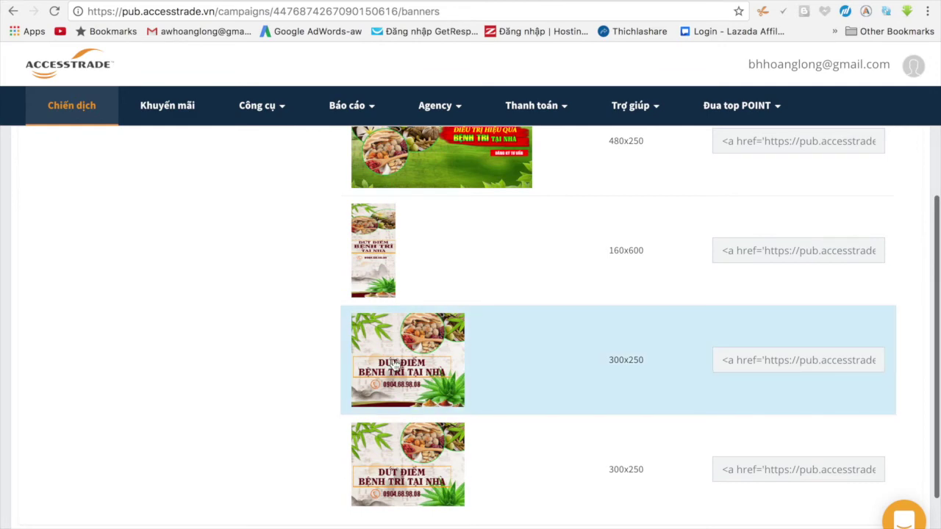
pyautogui.click(394, 365)
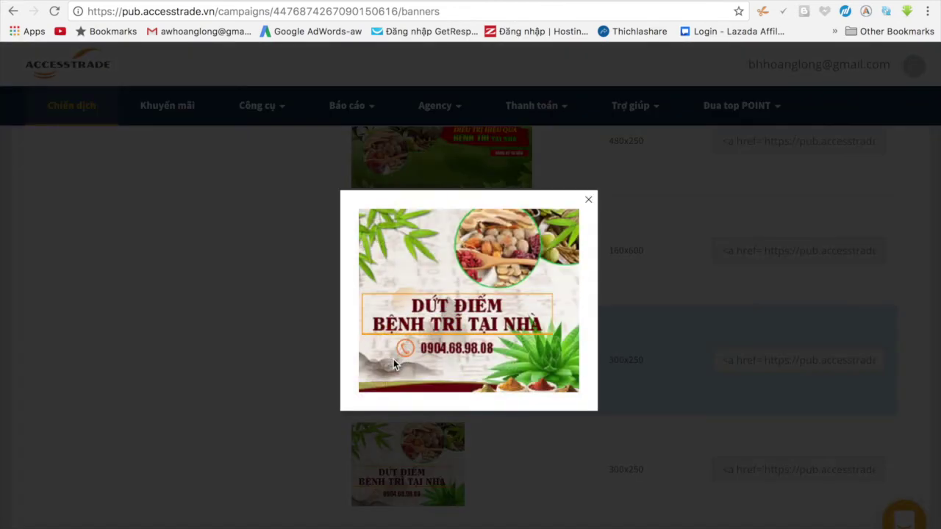
pyautogui.rightClick(465, 299)
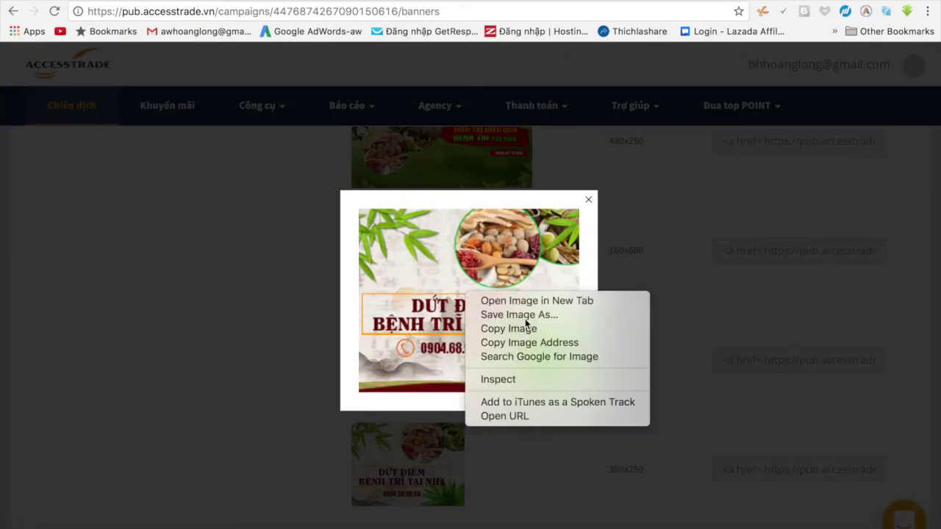
pyautogui.click(524, 316)
pyautogui.click(592, 118)
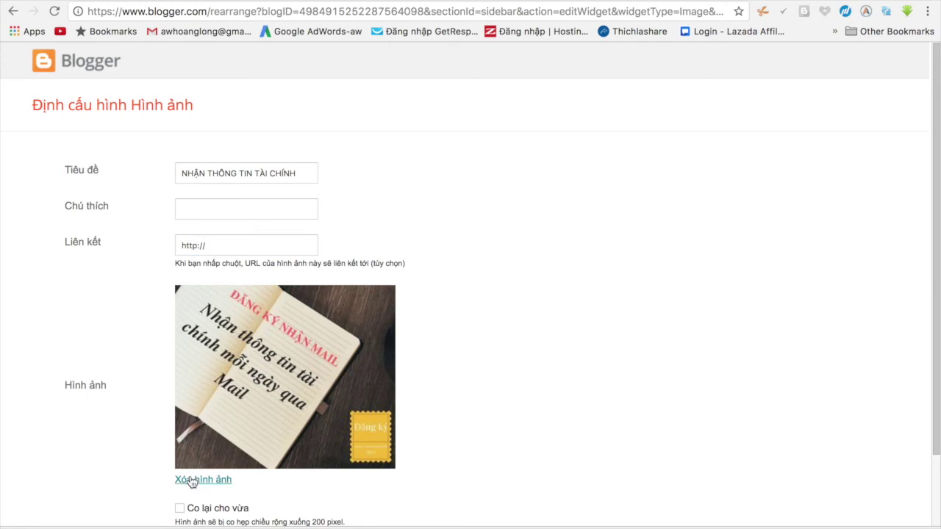
# - Replace the Blogger image gadget's notebook picture with the downloaded 300x250 banner JPG from the Desktop
pyautogui.click(193, 479)
pyautogui.click(217, 309)
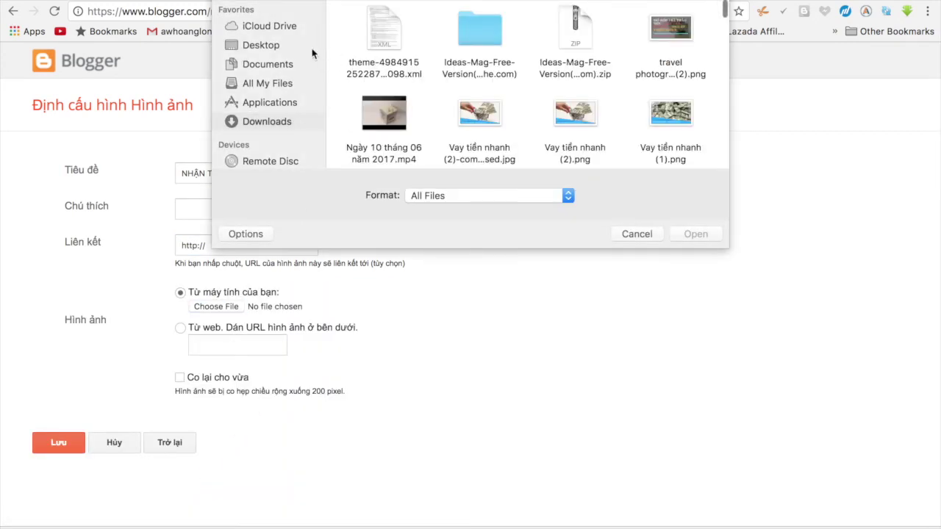
pyautogui.click(257, 46)
pyautogui.click(386, 49)
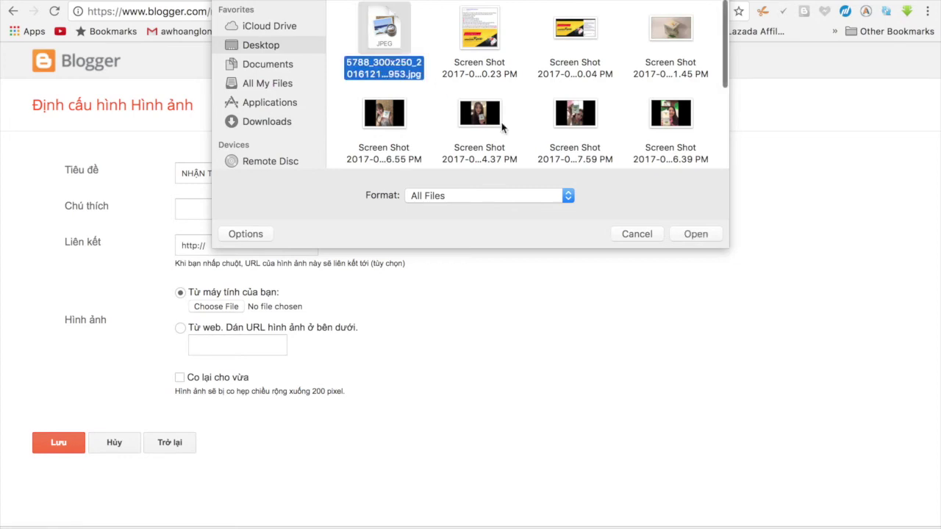
pyautogui.click(694, 232)
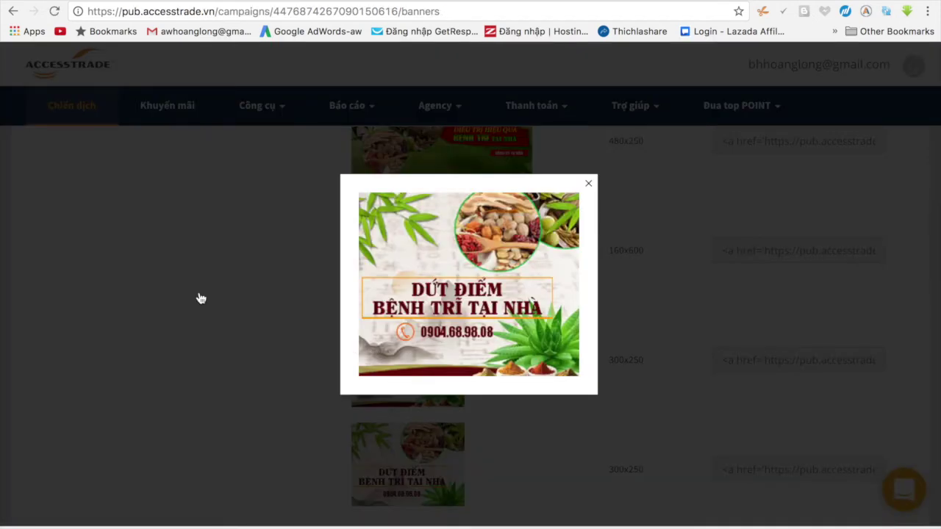
# - Close the banner preview on ACCESSTRADE and try to select only the link address within the 160x600 banner's code
pyautogui.click(201, 297)
pyautogui.click(766, 249)
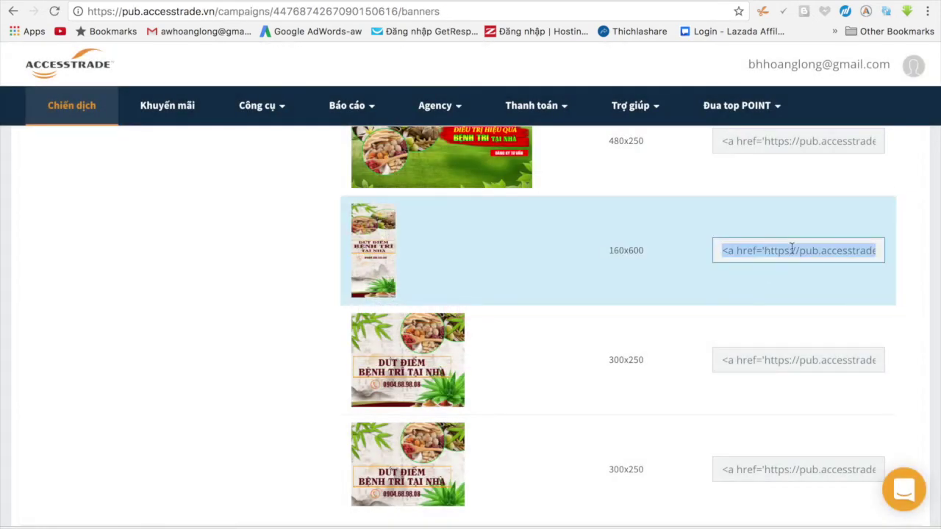
pyautogui.moveTo(765, 253); pyautogui.dragTo(843, 251)
pyautogui.click(654, 276)
pyautogui.moveTo(765, 252); pyautogui.dragTo(829, 251)
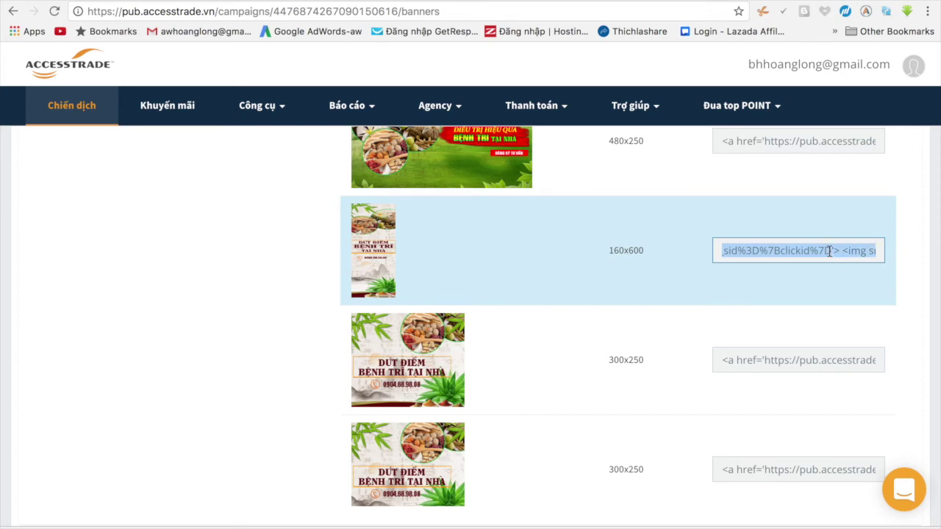
# - Set the image gadget's link to the Trĩ Tâm An campaign's Deeplink URL copied from ACCESSTRADE
pyautogui.scroll(5, 348, 319)
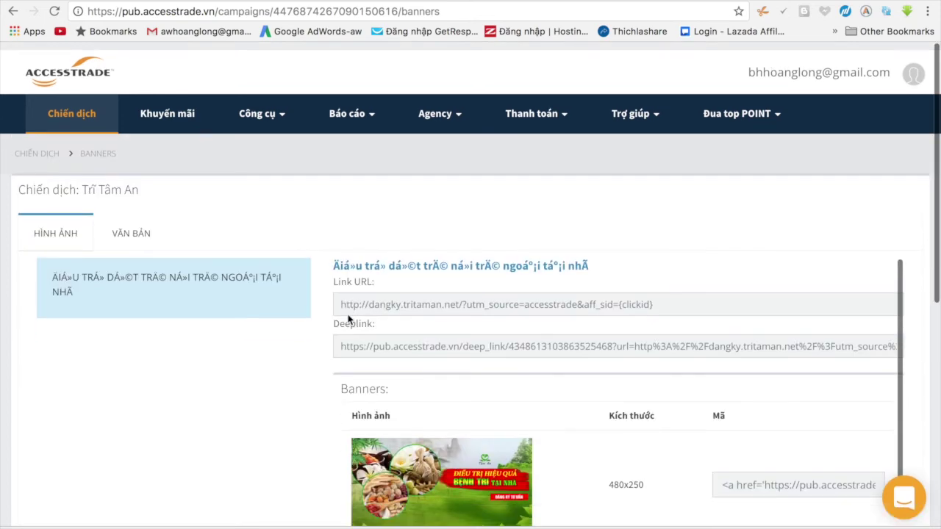
pyautogui.click(445, 339)
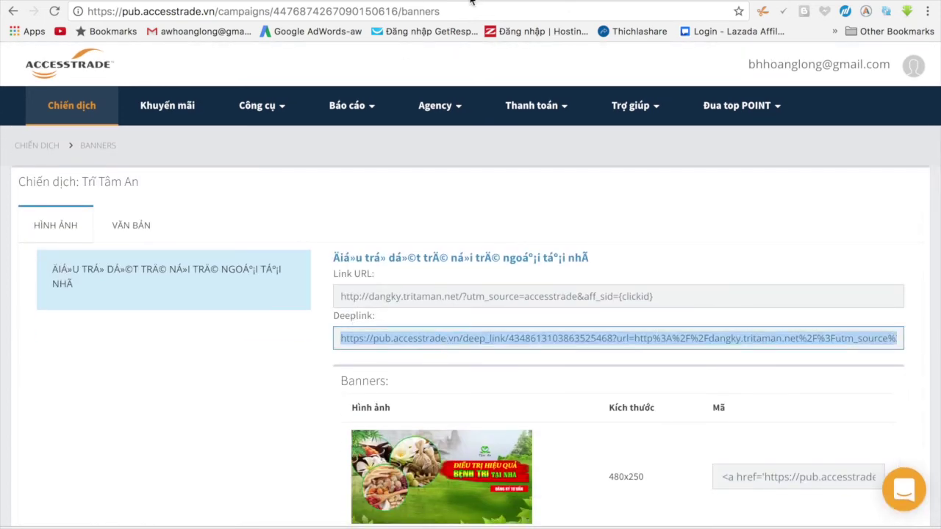
pyautogui.click(566, 3)
pyautogui.moveTo(290, 243); pyautogui.dragTo(168, 242)
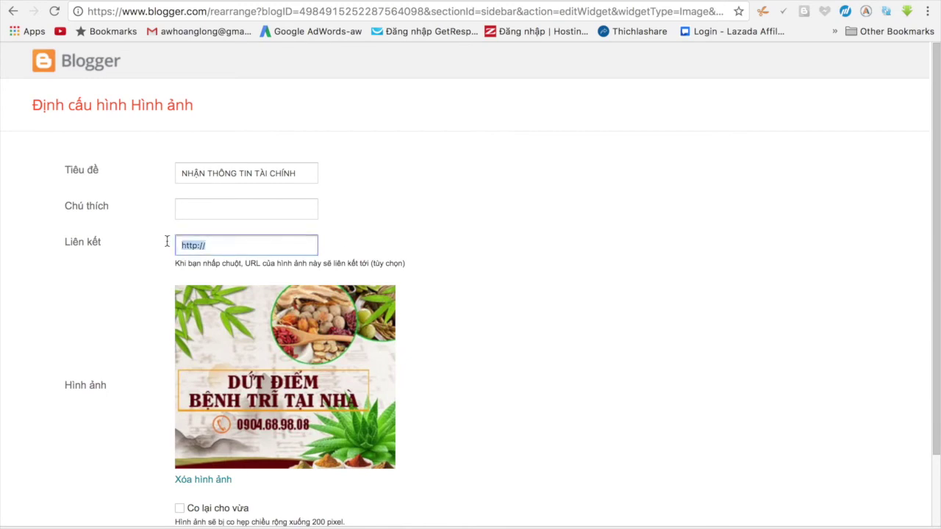
pyautogui.hotkey('ctrl', 'v')
# - Enable the "Co lại cho vừa" shrink-to-fit option for the image and save the gadget
pyautogui.scroll(-3, 449, 316)
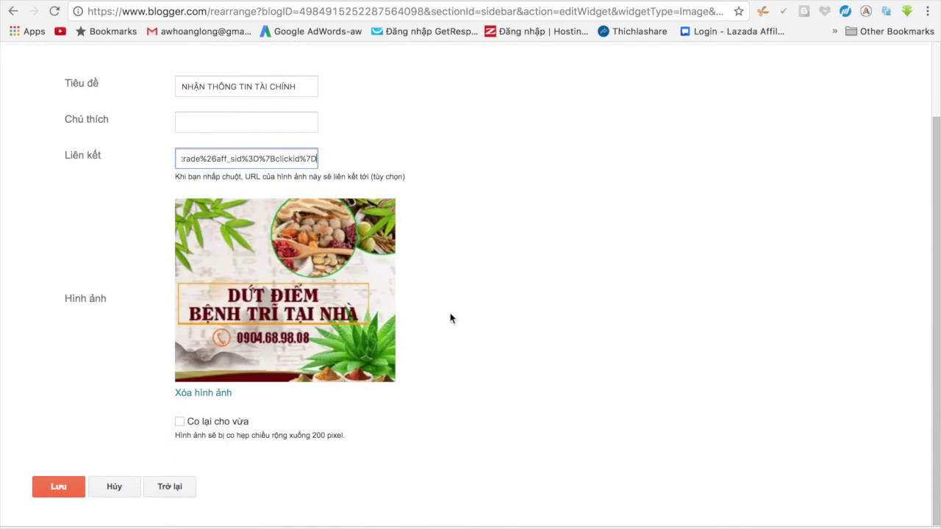
pyautogui.click(180, 426)
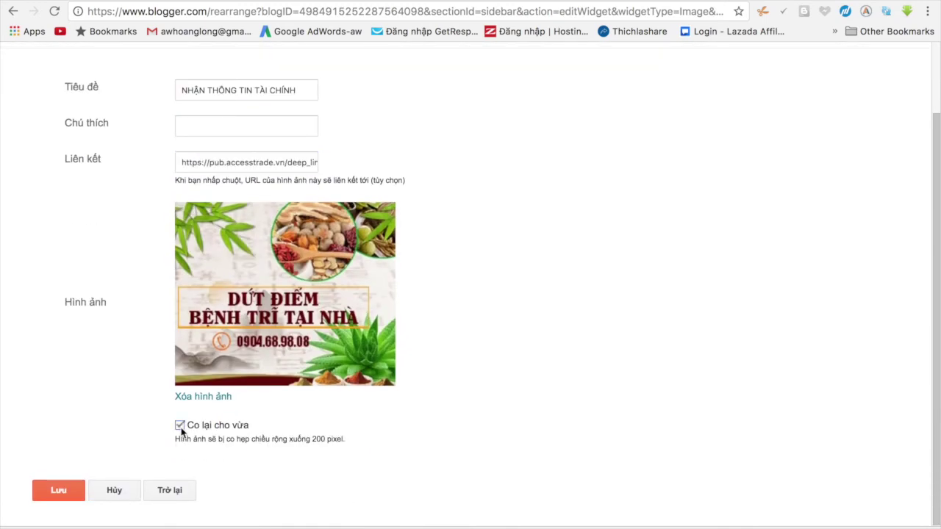
pyautogui.click(61, 489)
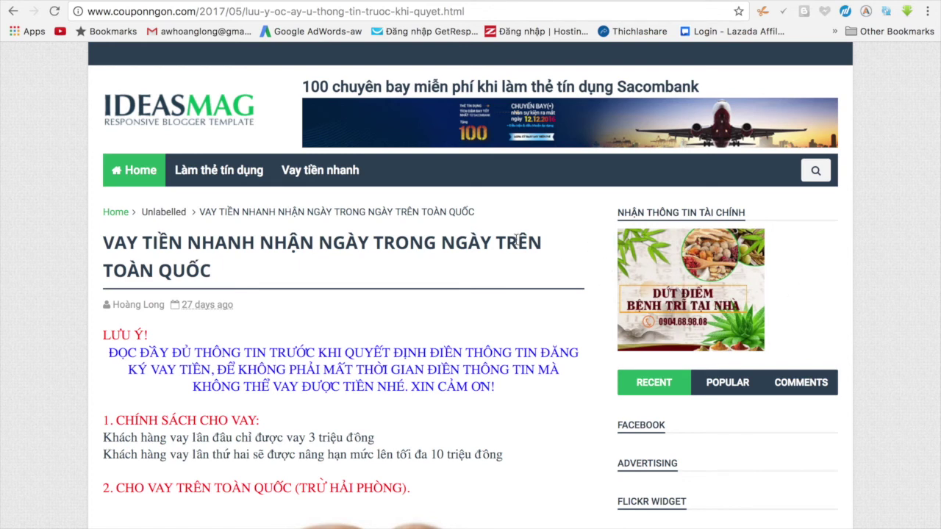
# - Review the couponngon.com home page with its sidebar gadgets and test the sidebar banner's link
pyautogui.click(151, 170)
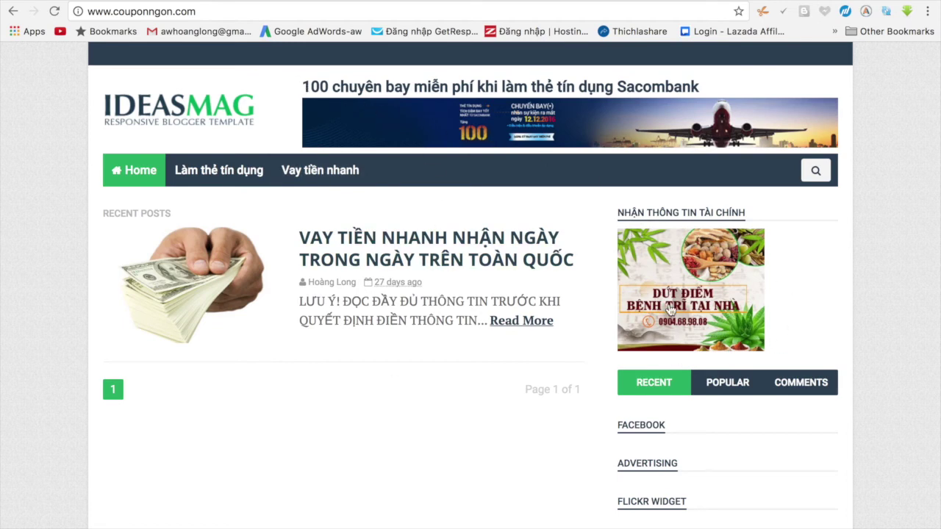
pyautogui.scroll(-4, 718, 354)
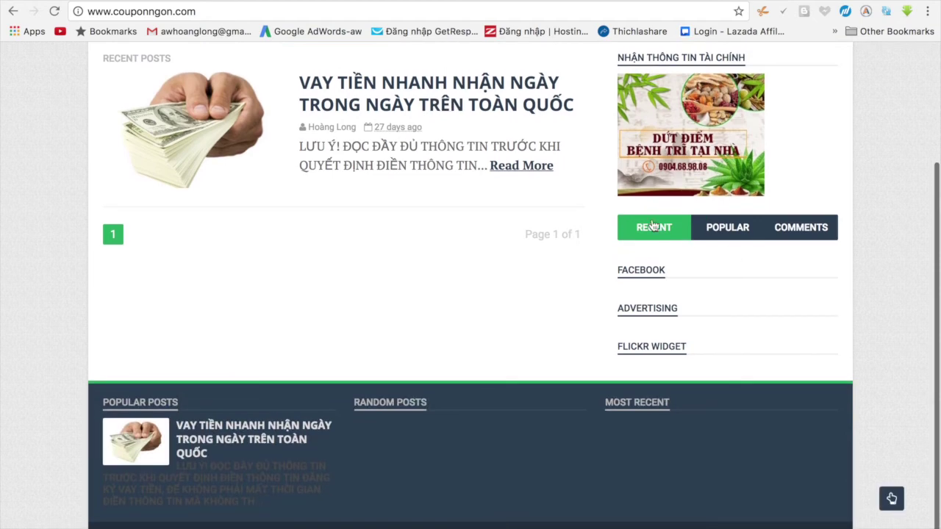
pyautogui.scroll(4, 652, 226)
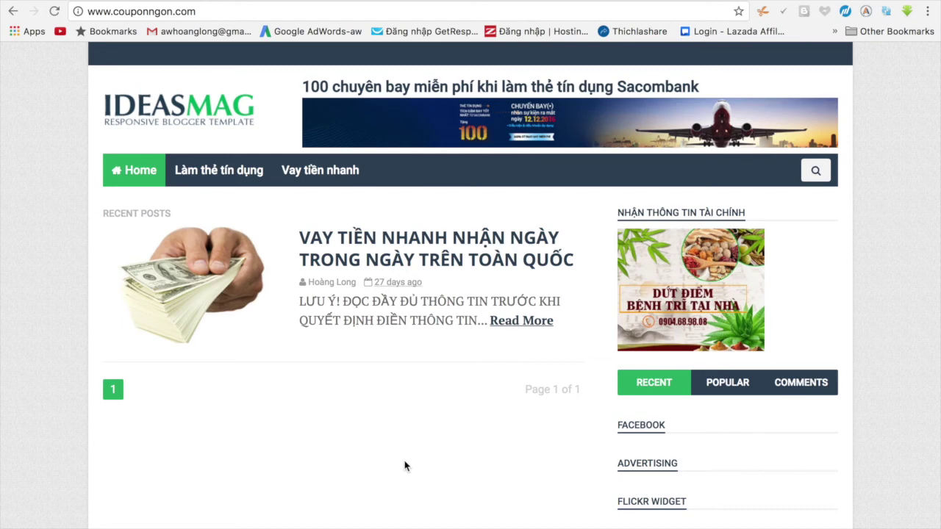
pyautogui.scroll(-5, 641, 341)
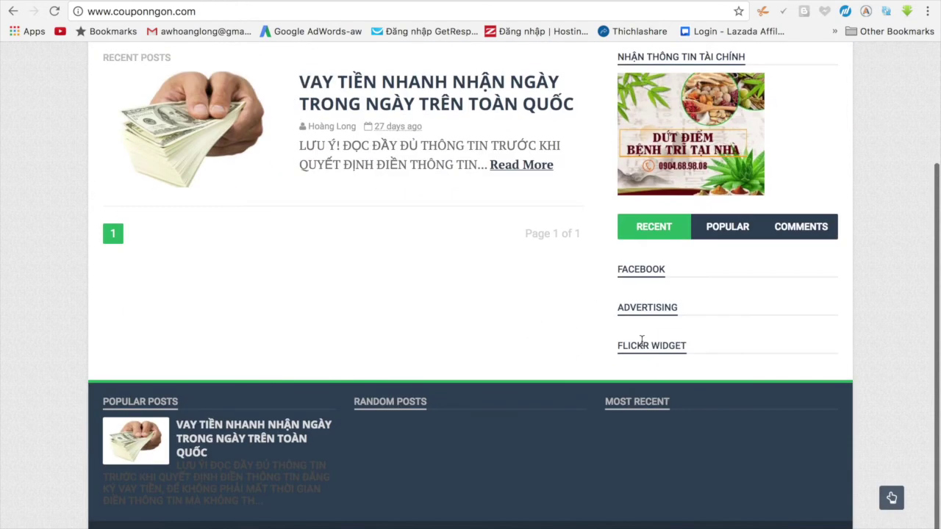
pyautogui.scroll(5, 641, 341)
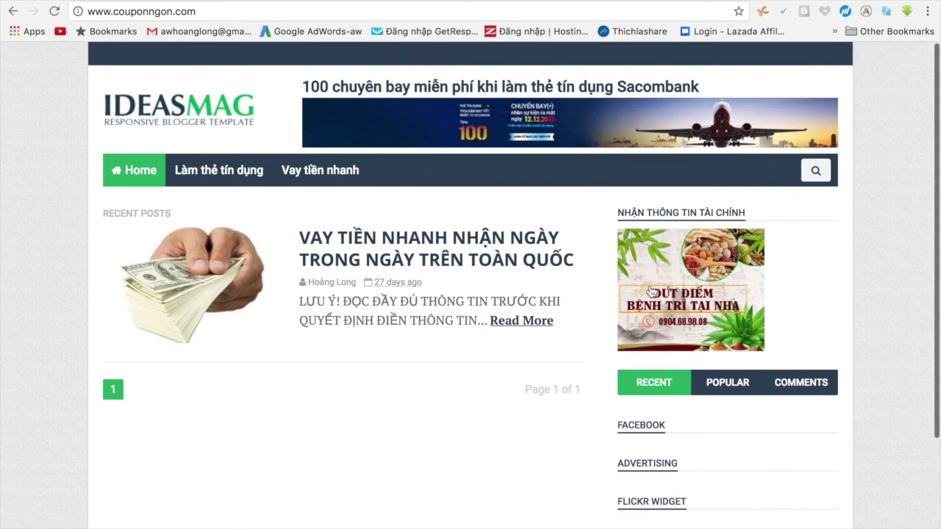
pyautogui.click(693, 276)
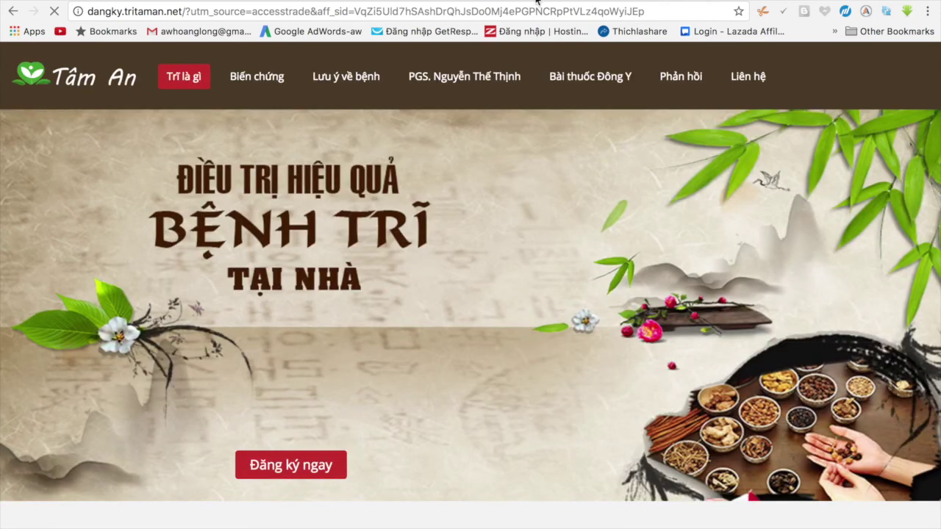
pyautogui.press('super+w')
pyautogui.click(471, 11)
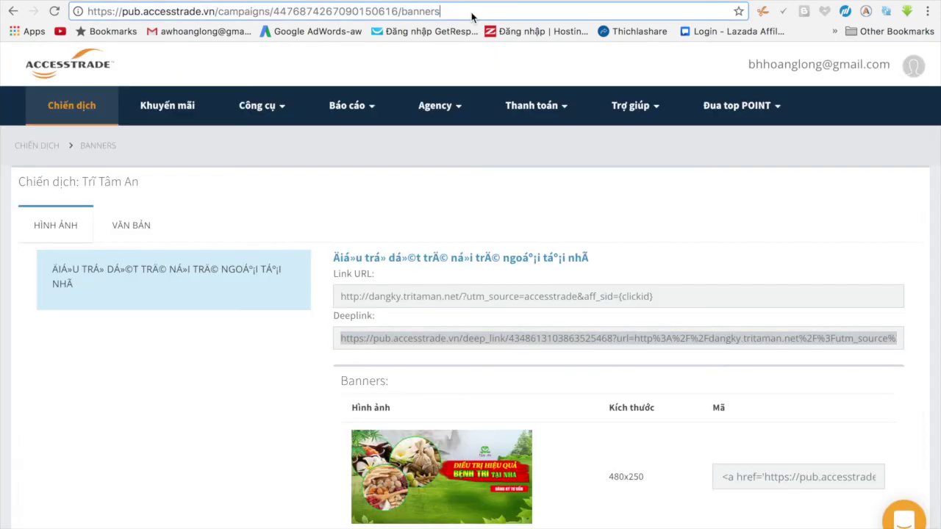
pyautogui.write('AT')
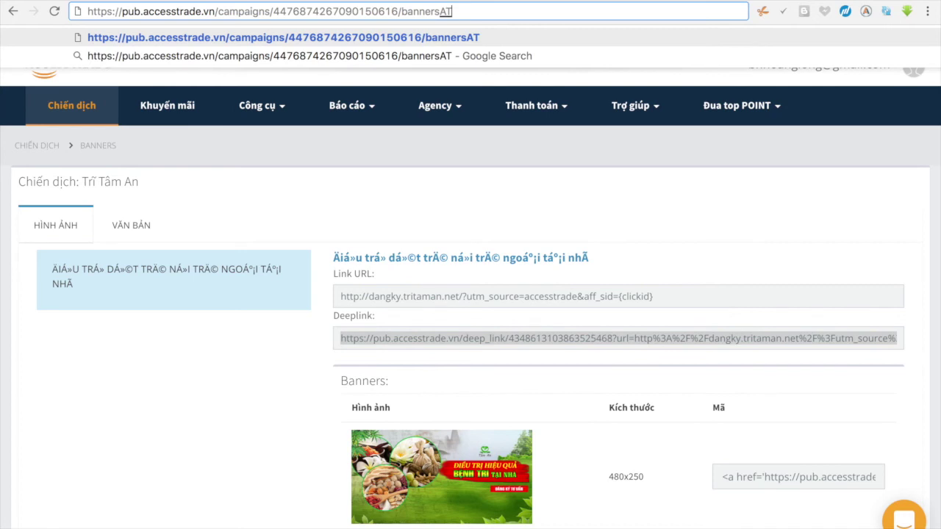
pyautogui.press('BackSpace')
pyautogui.press('BackSpace')
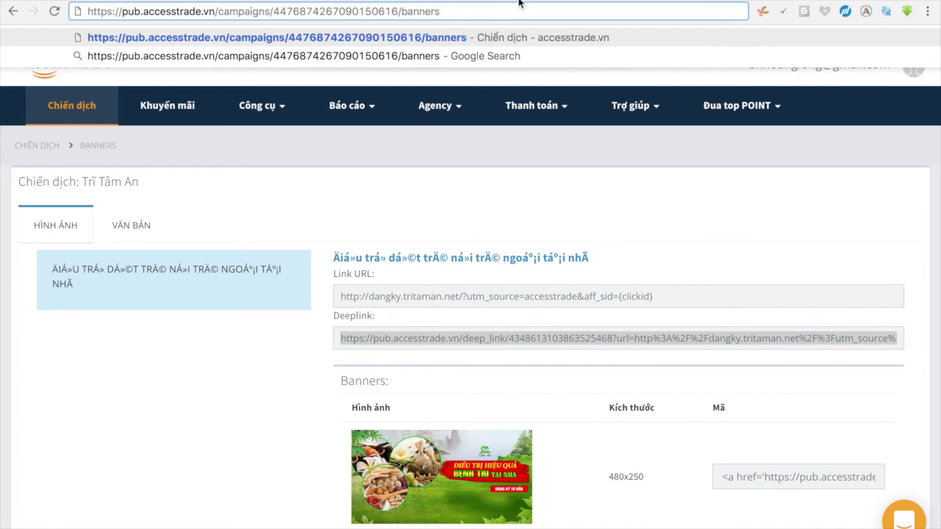
pyautogui.click(620, 1)
pyautogui.click(595, 9)
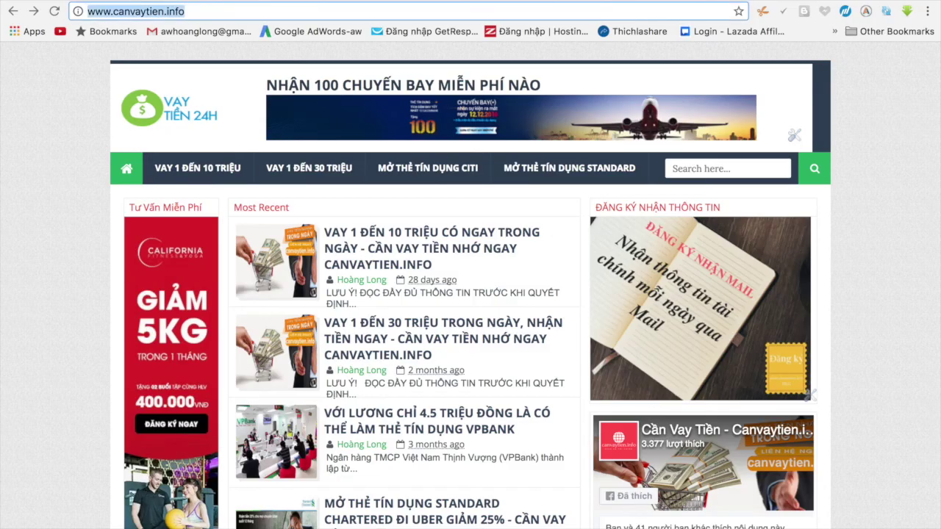
pyautogui.write('Ư')
pyautogui.press('BackSpace')
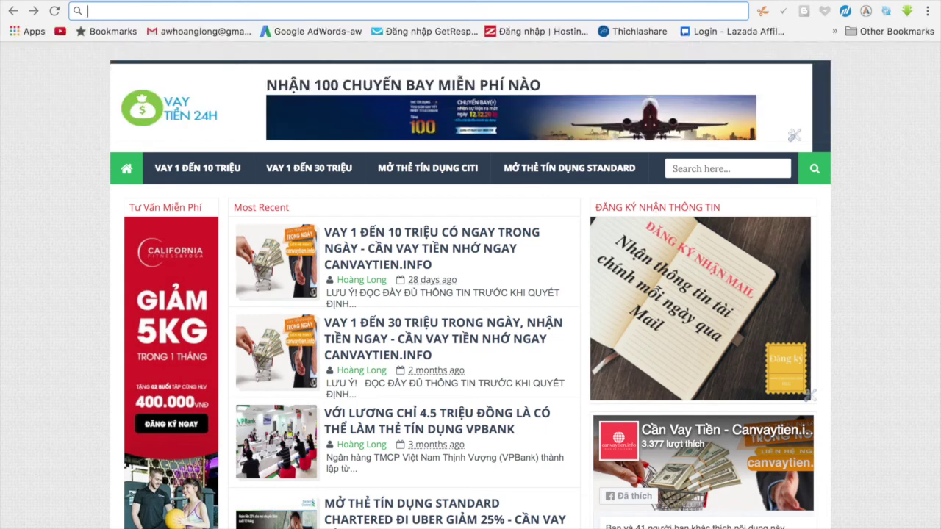
pyautogui.write('W')
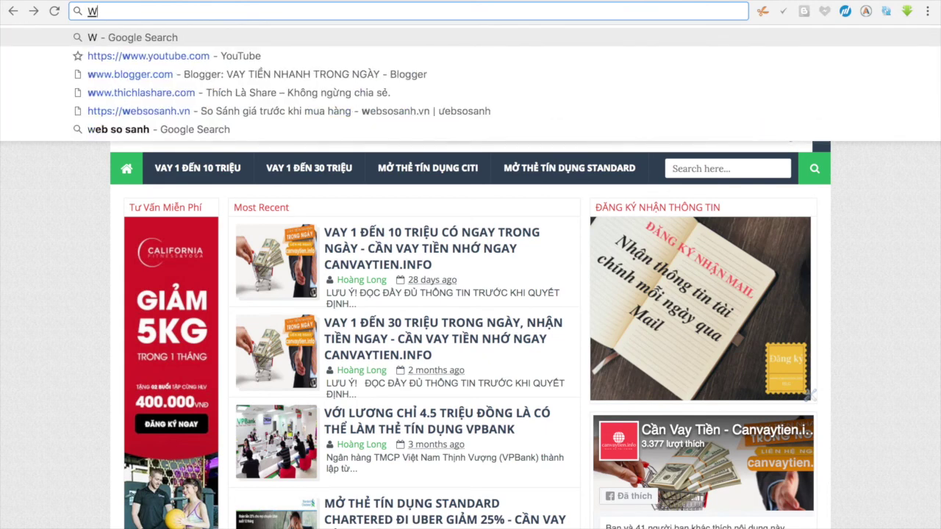
pyautogui.write('WW')
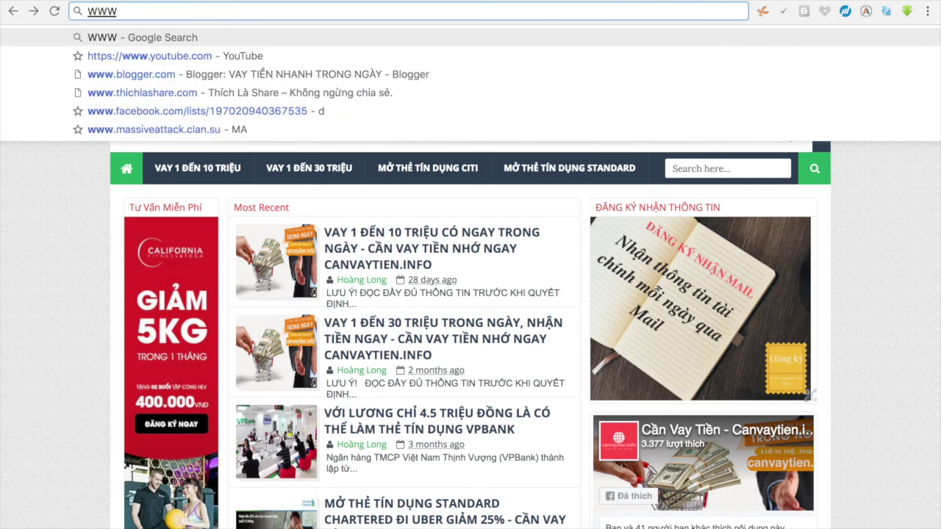
pyautogui.write('.C')
pyautogui.press('Down')
pyautogui.press('Down')
pyautogui.press('Down')
pyautogui.press('Up')
pyautogui.press('Down')
pyautogui.press('Up')
pyautogui.press('Up')
pyautogui.press('Up')
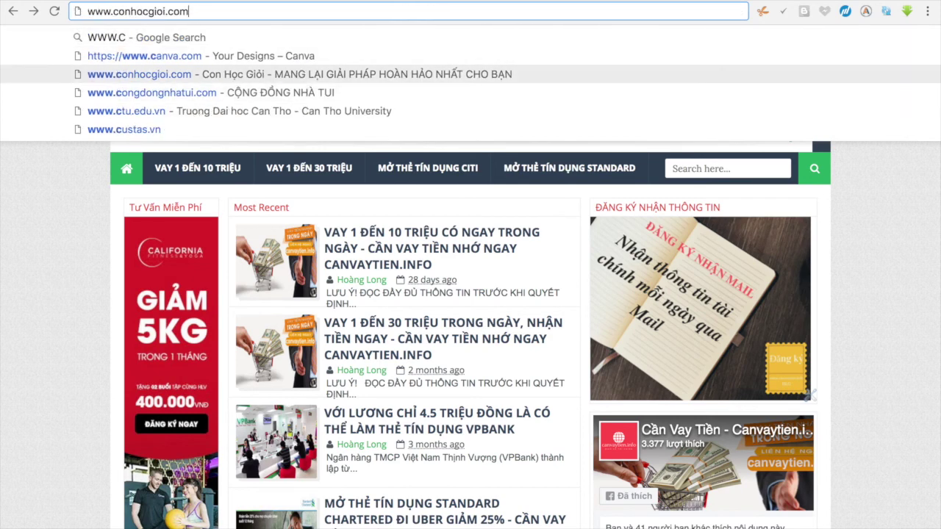
pyautogui.press('Down')
pyautogui.press('Up')
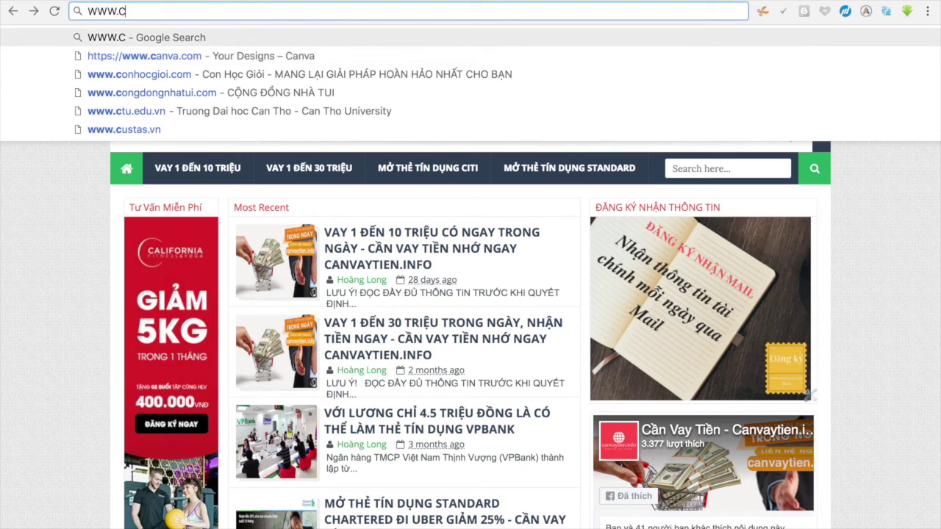
pyautogui.write('o')
pyautogui.press('Down')
pyautogui.press('Down')
pyautogui.press('Down')
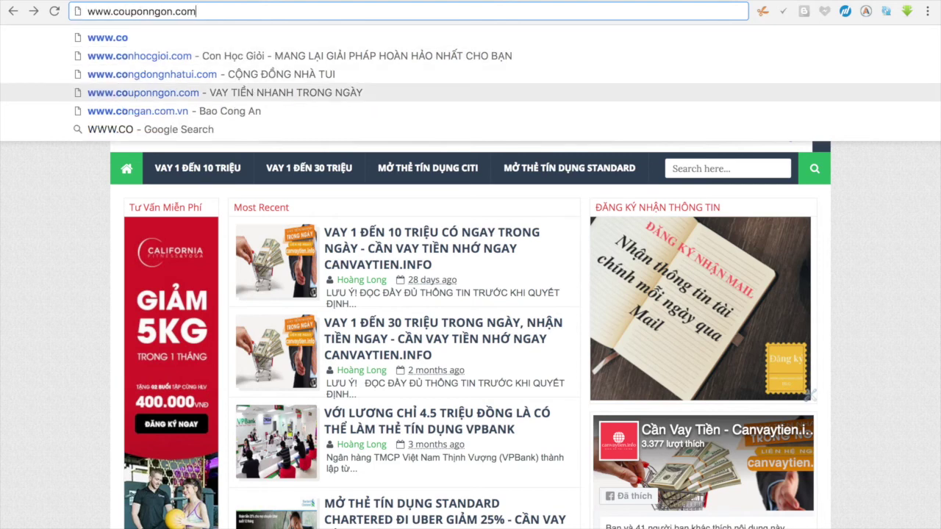
pyautogui.press('Return')
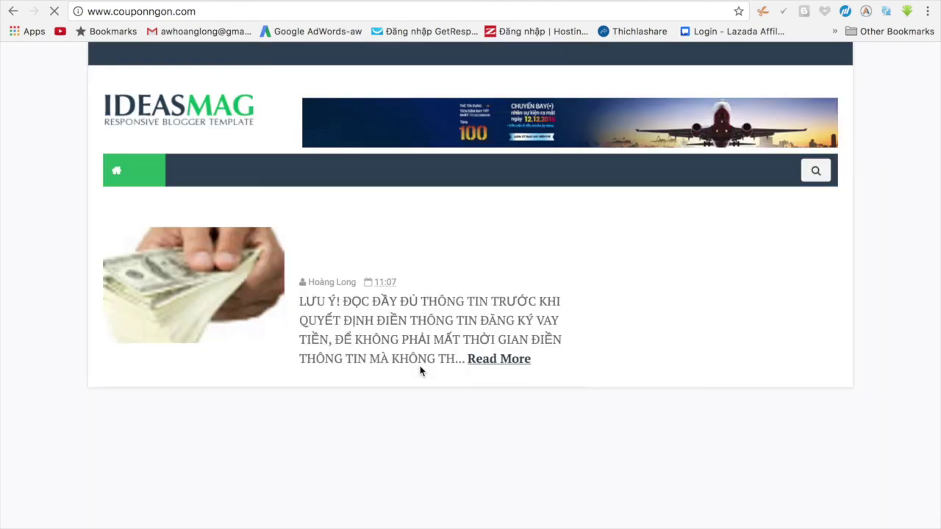
# - Examine the couponngon.com home page from the header banner and menu down to the sidebar gadgets and footer columns
pyautogui.scroll(-3, 420, 371)
pyautogui.scroll(3, 420, 372)
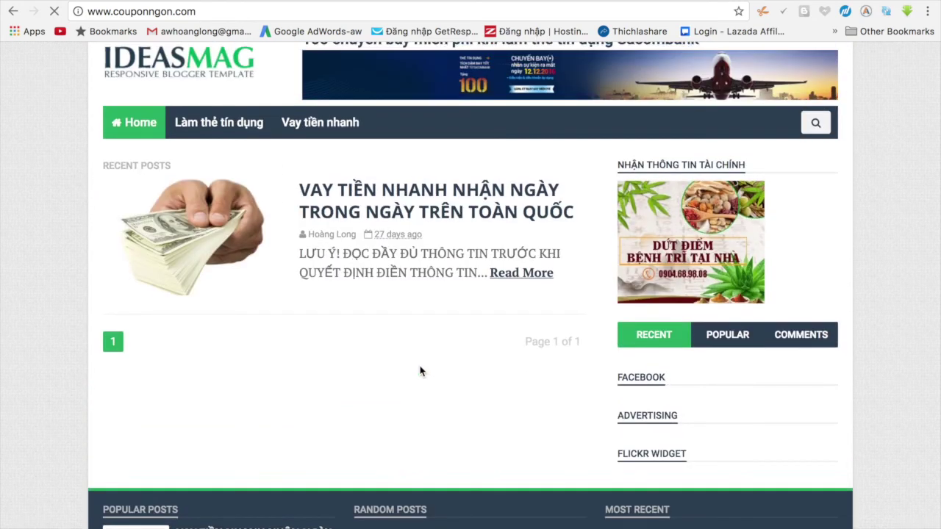
pyautogui.scroll(-3, 267, 277)
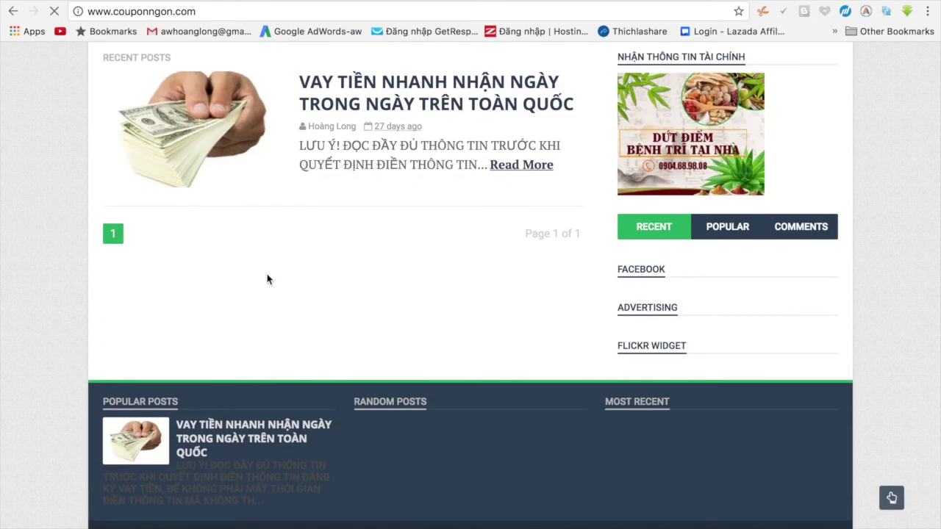
pyautogui.scroll(3, 382, 231)
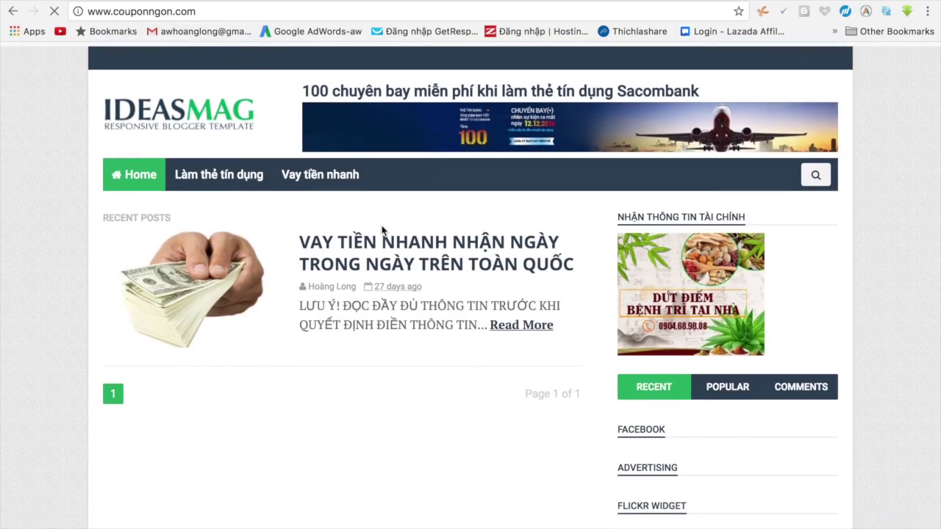
pyautogui.scroll(-3, 397, 341)
pyautogui.scroll(3, 398, 341)
pyautogui.scroll(-1, 398, 341)
pyautogui.scroll(-3, 399, 340)
pyautogui.scroll(3, 399, 340)
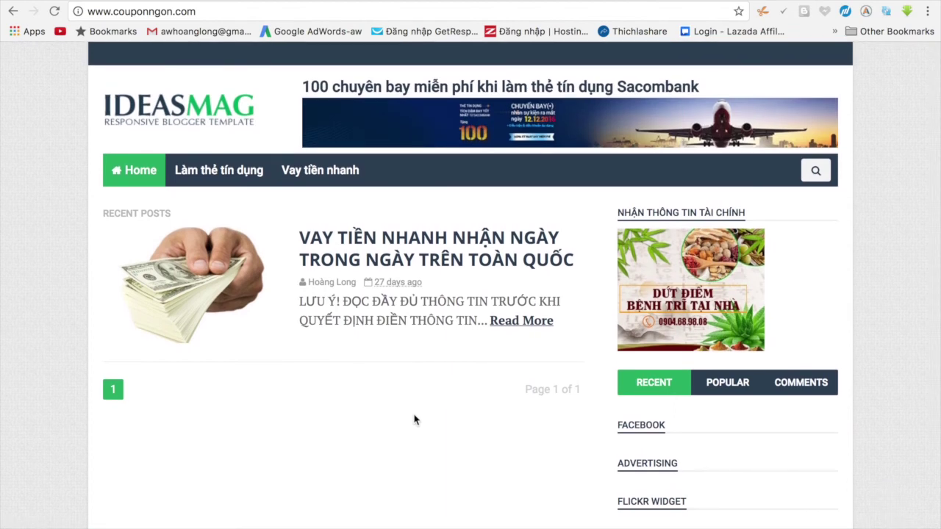
pyautogui.scroll(-3, 415, 419)
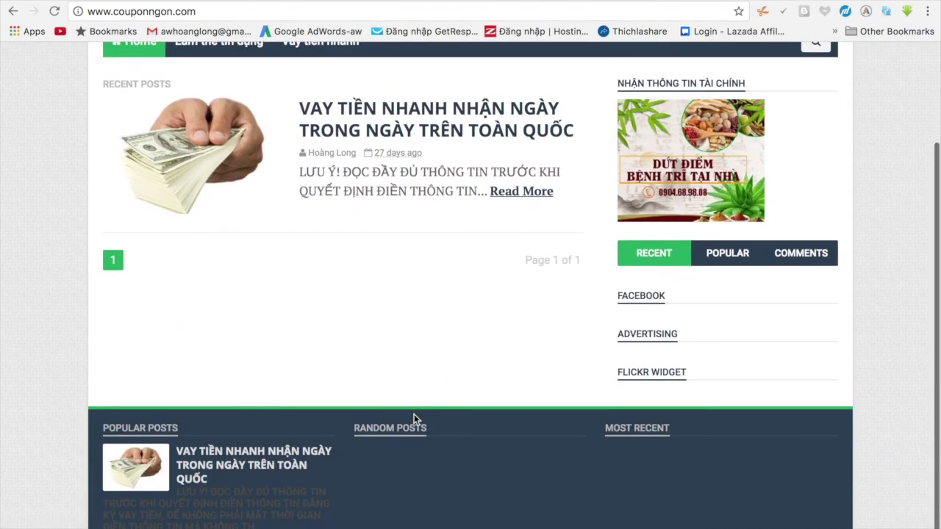
pyautogui.scroll(3, 349, 329)
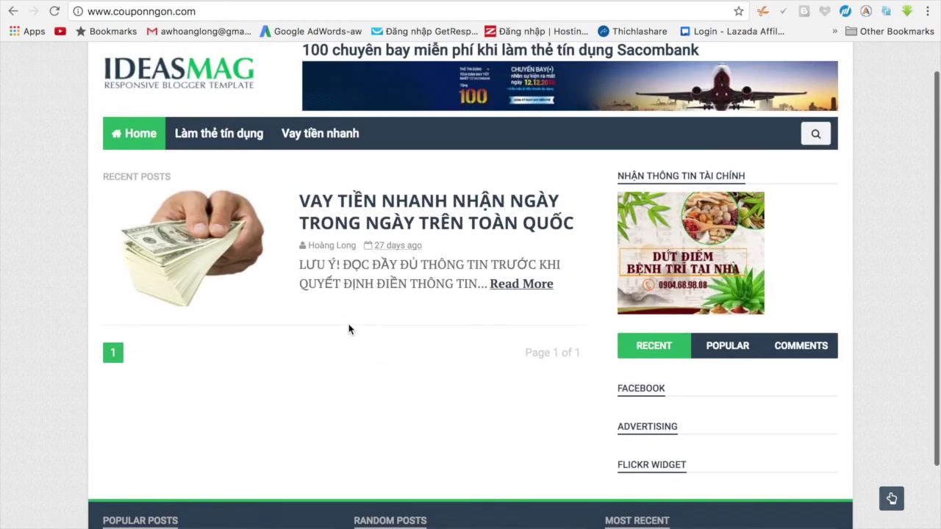
pyautogui.scroll(-3, 361, 340)
pyautogui.scroll(3, 361, 341)
pyautogui.scroll(1, 433, 419)
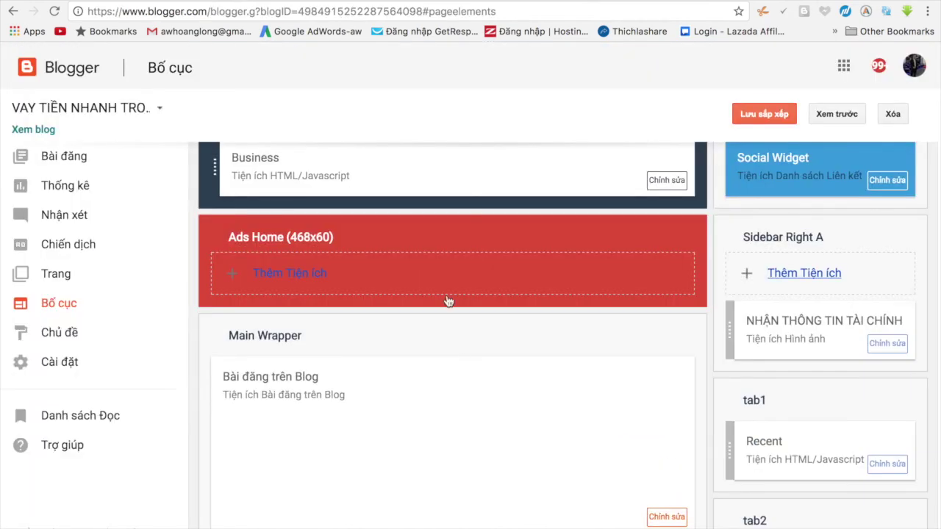
# - Switch to Blogger's Bố cục layout page, look over its gadget sections and save the arrangement
pyautogui.scroll(-7, 463, 360)
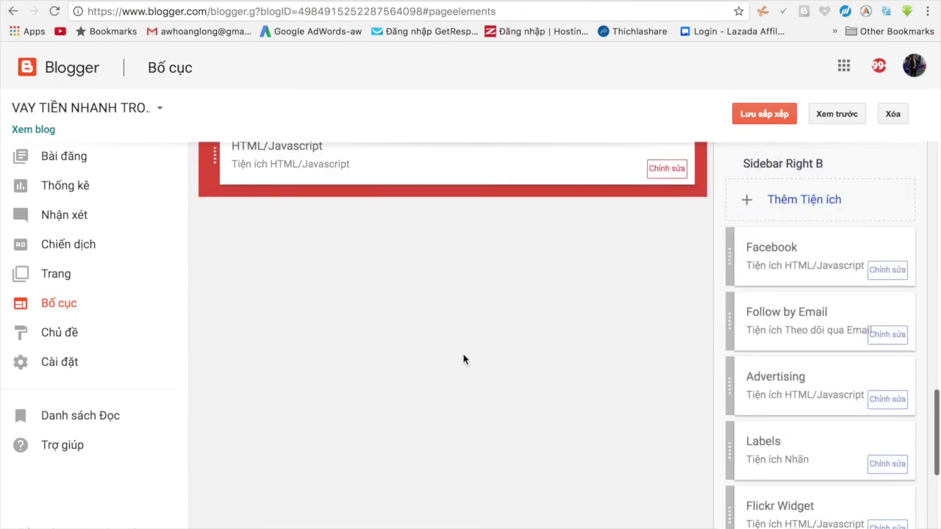
pyautogui.scroll(-5, 463, 360)
pyautogui.scroll(10, 463, 360)
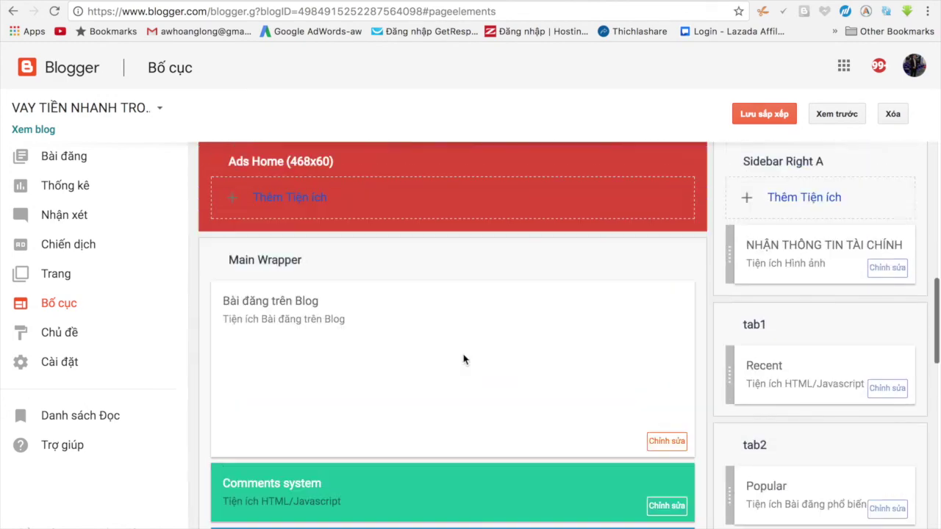
pyautogui.scroll(4, 464, 359)
pyautogui.scroll(4, 567, 422)
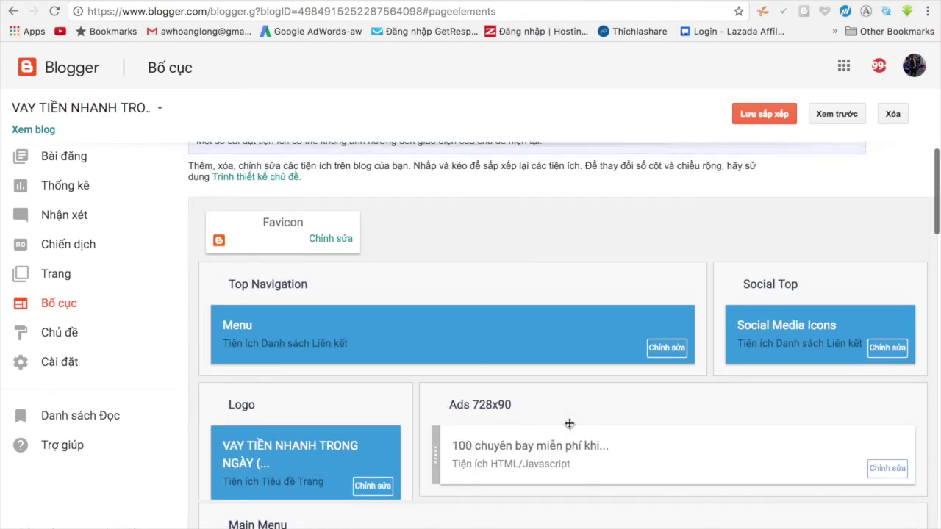
pyautogui.scroll(-5, 568, 422)
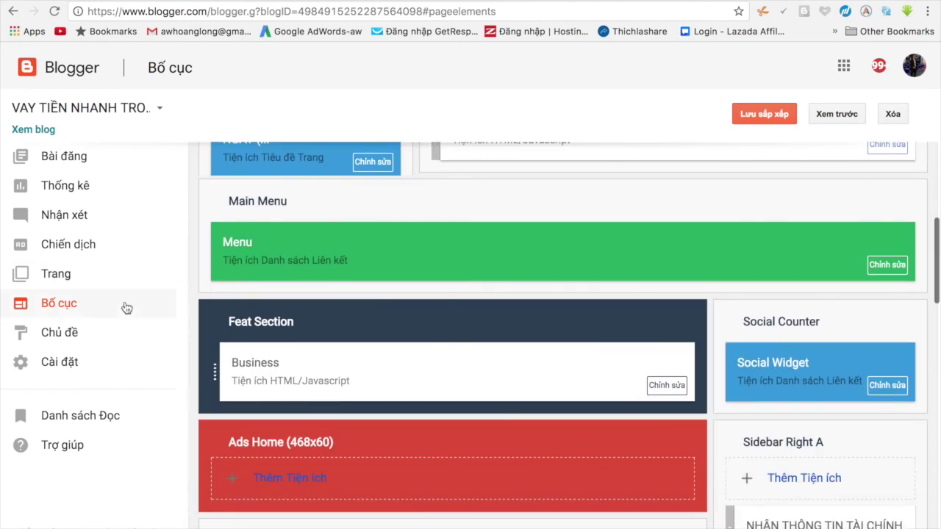
pyautogui.scroll(-2, 523, 372)
pyautogui.click(749, 117)
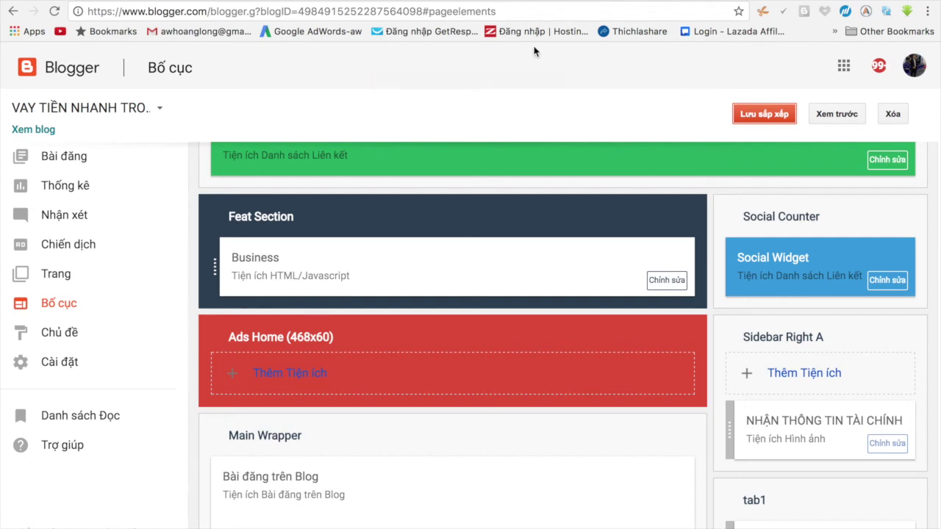
pyautogui.hotkey('ctrl', 'Tab')
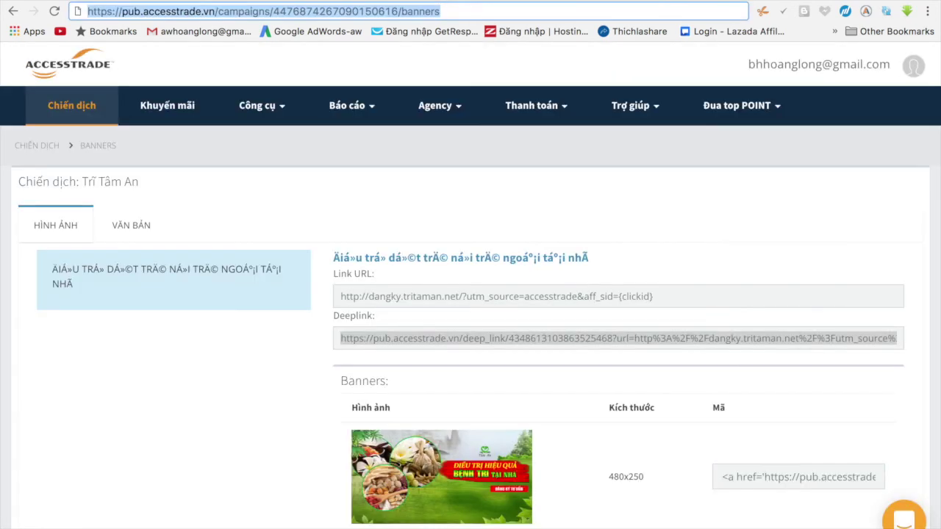
pyautogui.write('TH')
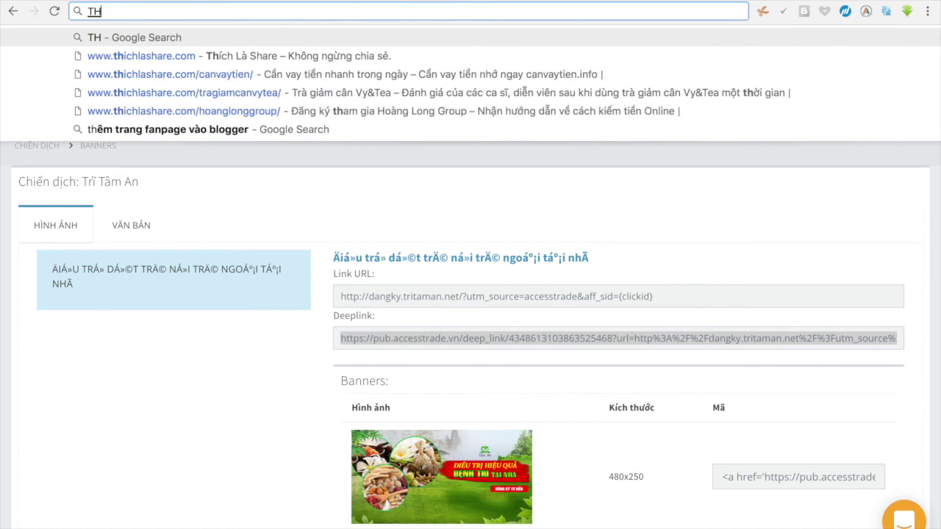
pyautogui.press('BackSpace')
pyautogui.press('BackSpace')
pyautogui.write('ww')
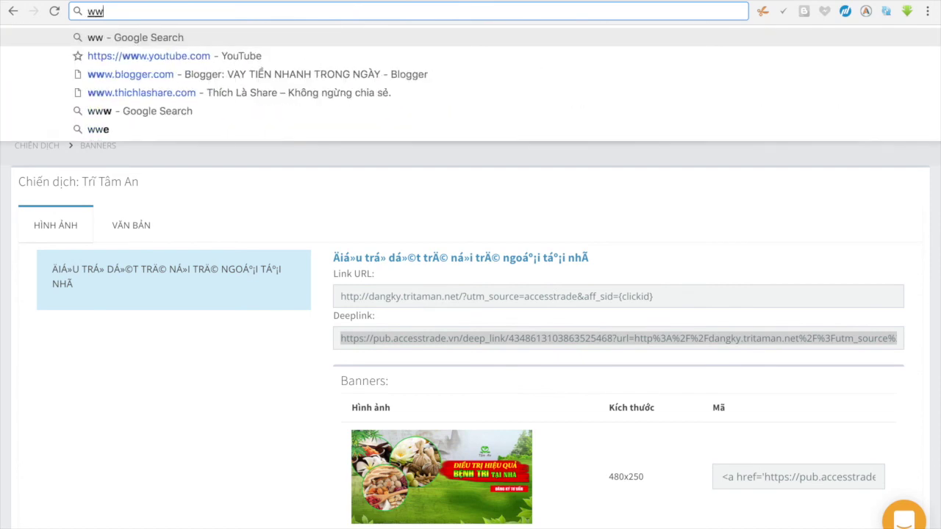
pyautogui.write('w.co')
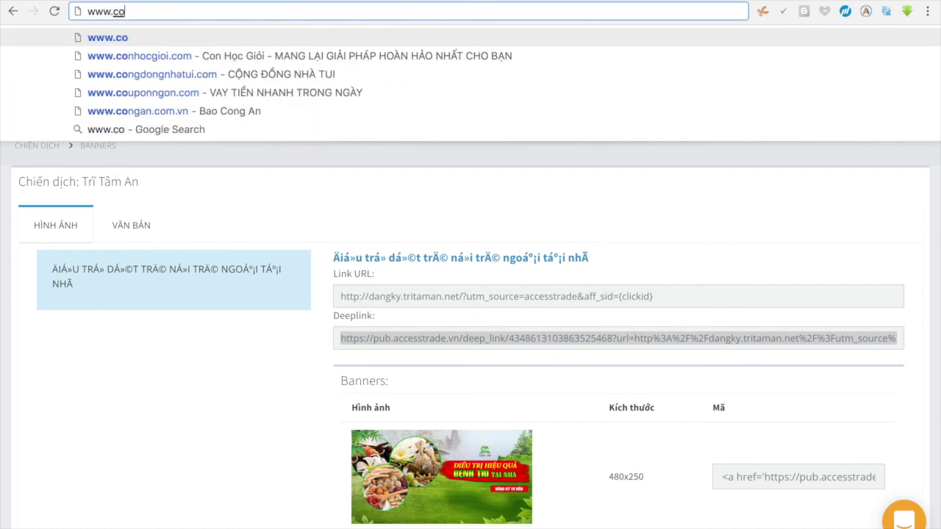
pyautogui.press('Down')
pyautogui.press('Down')
pyautogui.press('Down')
pyautogui.press('Return')
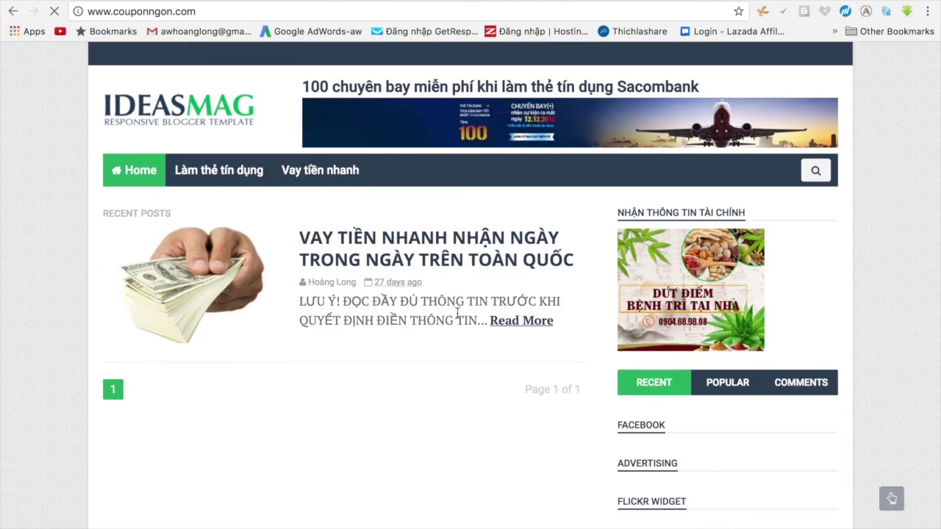
# - Check the saved layout on the live blog, including the ad banner, menu links, sidebar image and footer sections
pyautogui.scroll(-5, 457, 315)
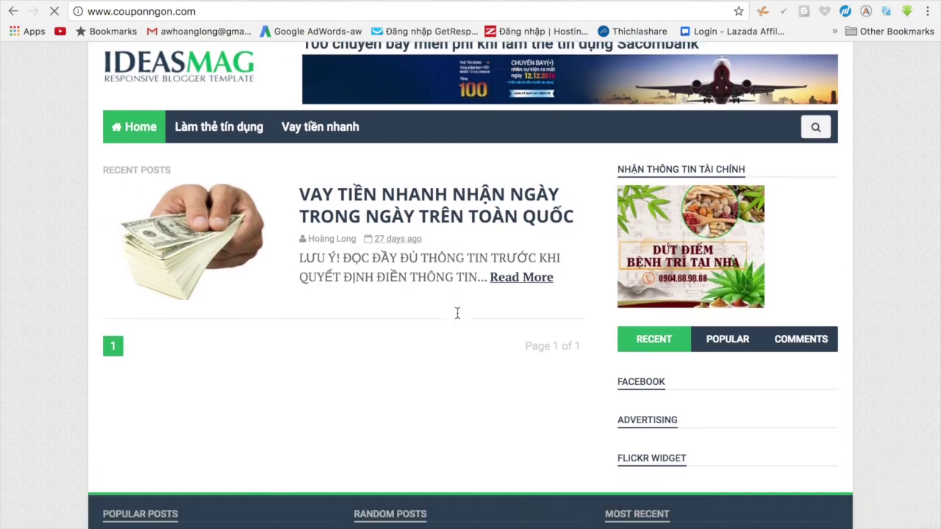
pyautogui.scroll(5, 457, 315)
pyautogui.scroll(-5, 458, 314)
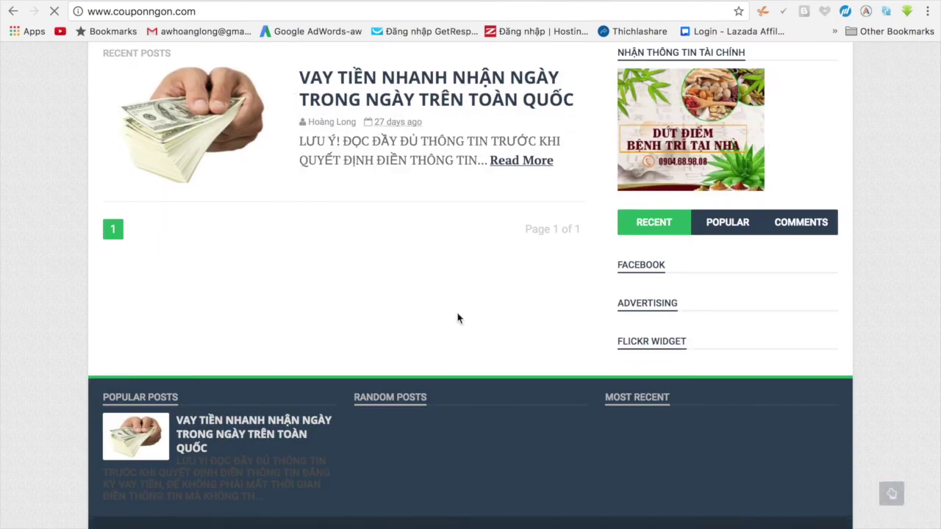
pyautogui.scroll(5, 457, 314)
pyautogui.scroll(-5, 457, 313)
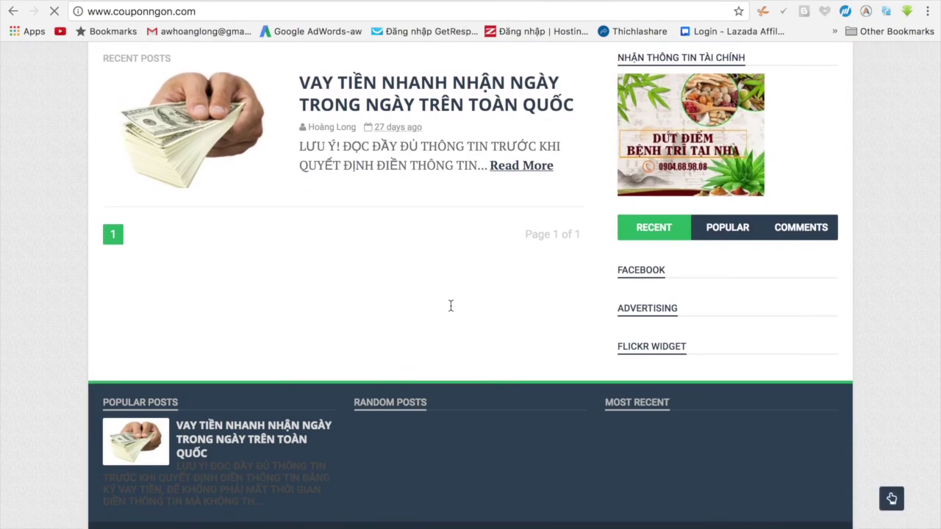
pyautogui.scroll(5, 419, 277)
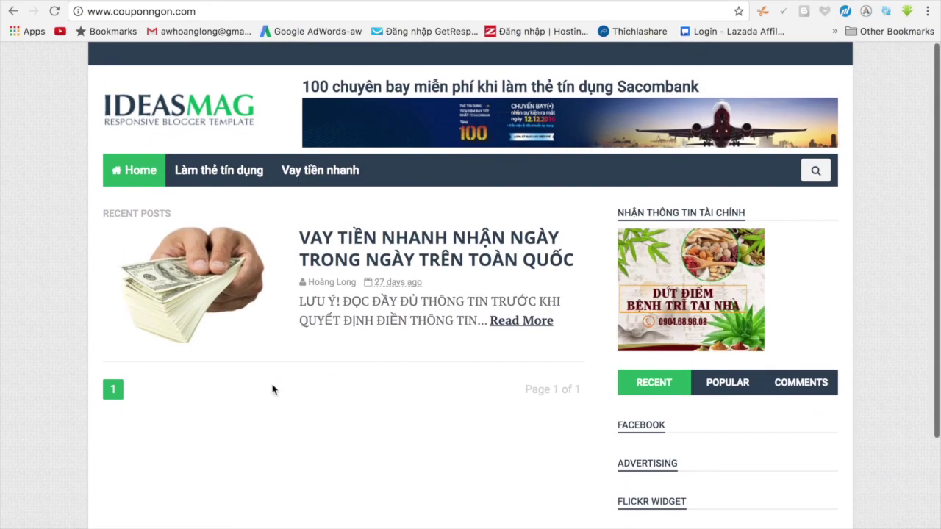
pyautogui.scroll(-5, 471, 459)
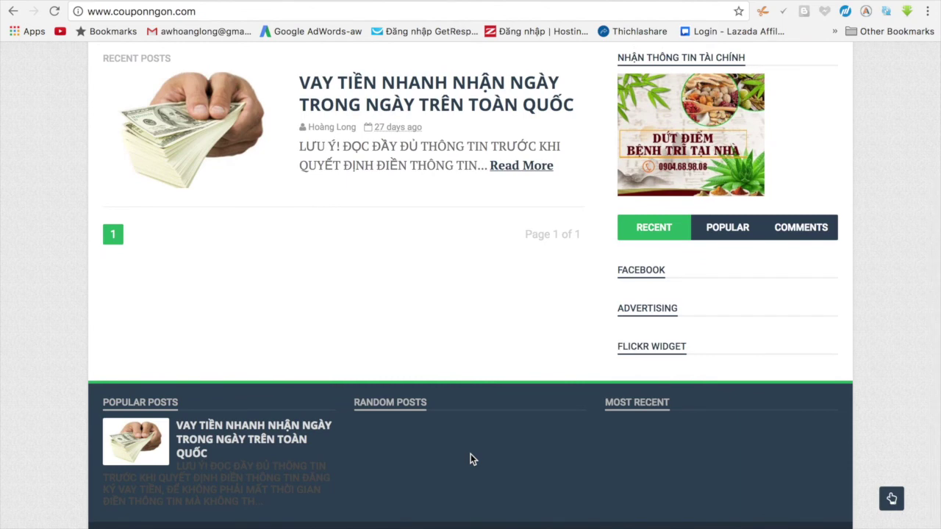
pyautogui.scroll(5, 471, 459)
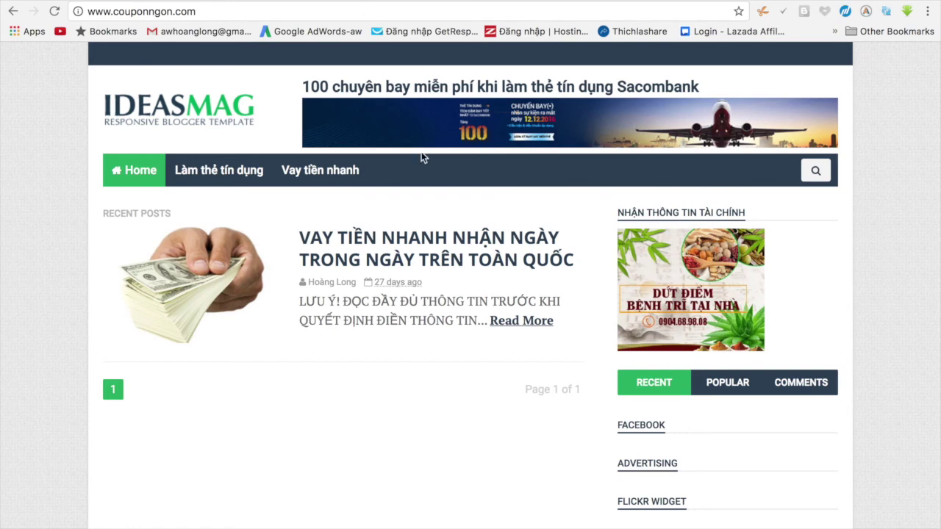
pyautogui.scroll(-5, 384, 247)
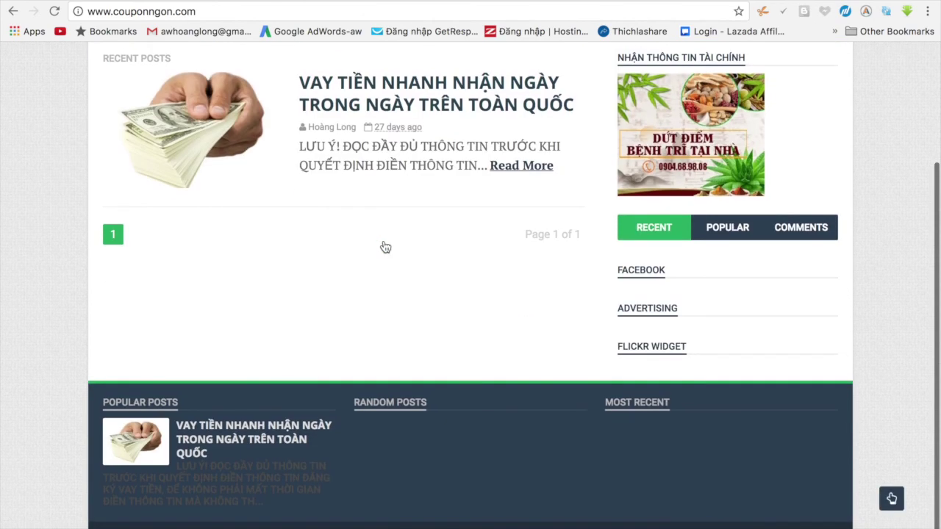
pyautogui.scroll(5, 384, 247)
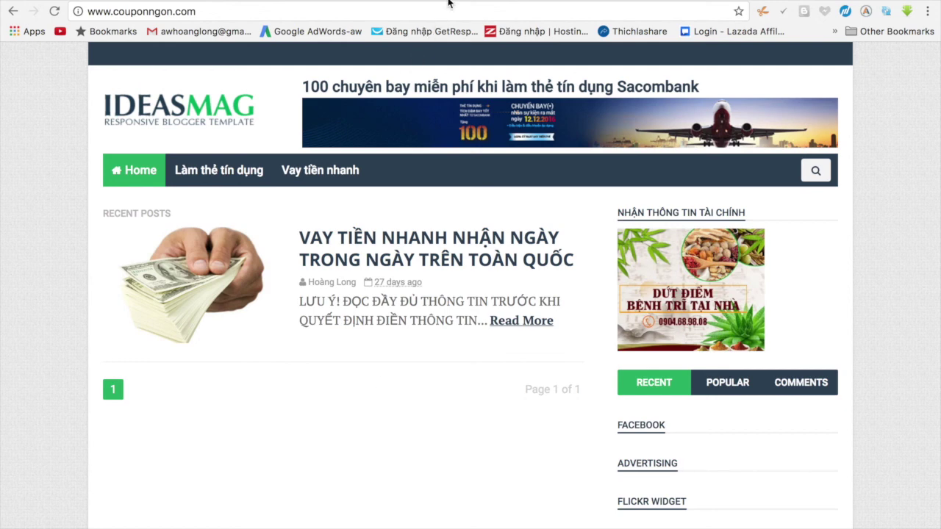
pyautogui.scroll(-3, 409, 424)
pyautogui.scroll(3, 409, 429)
pyautogui.scroll(-3, 373, 429)
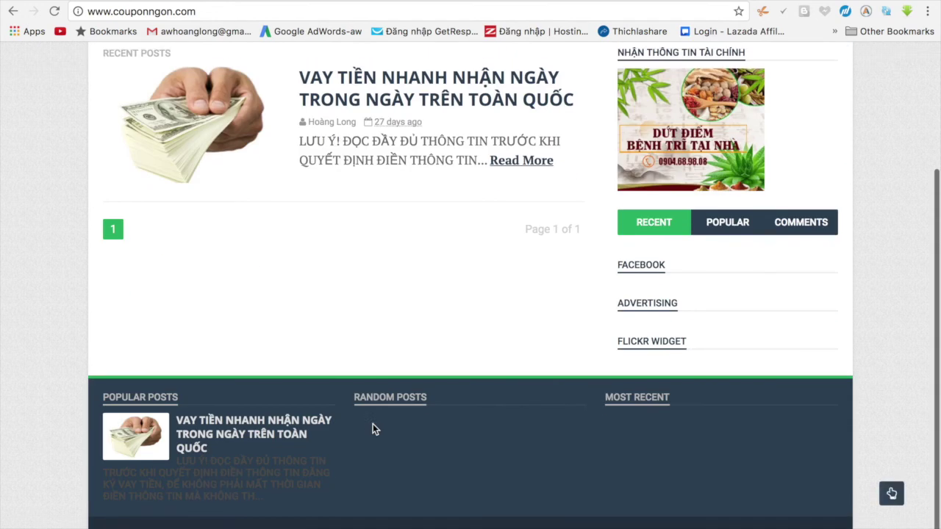
pyautogui.scroll(3, 372, 429)
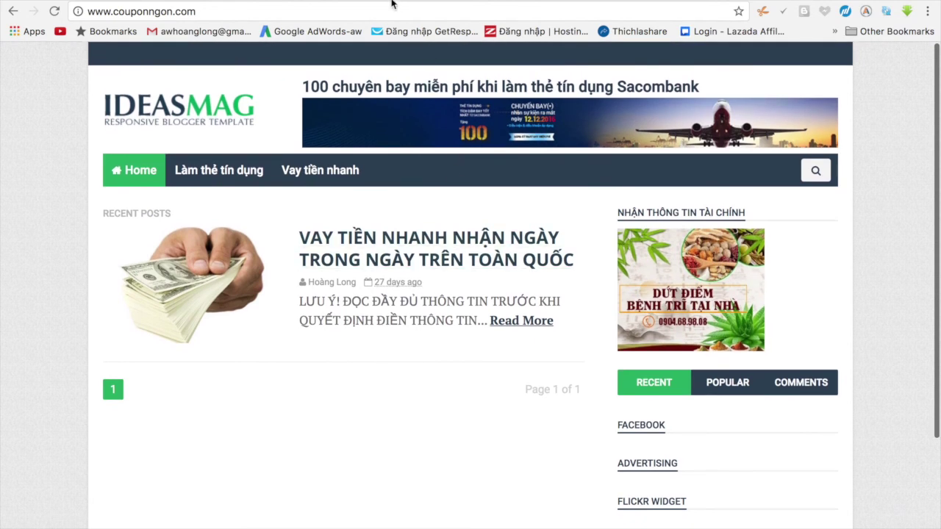